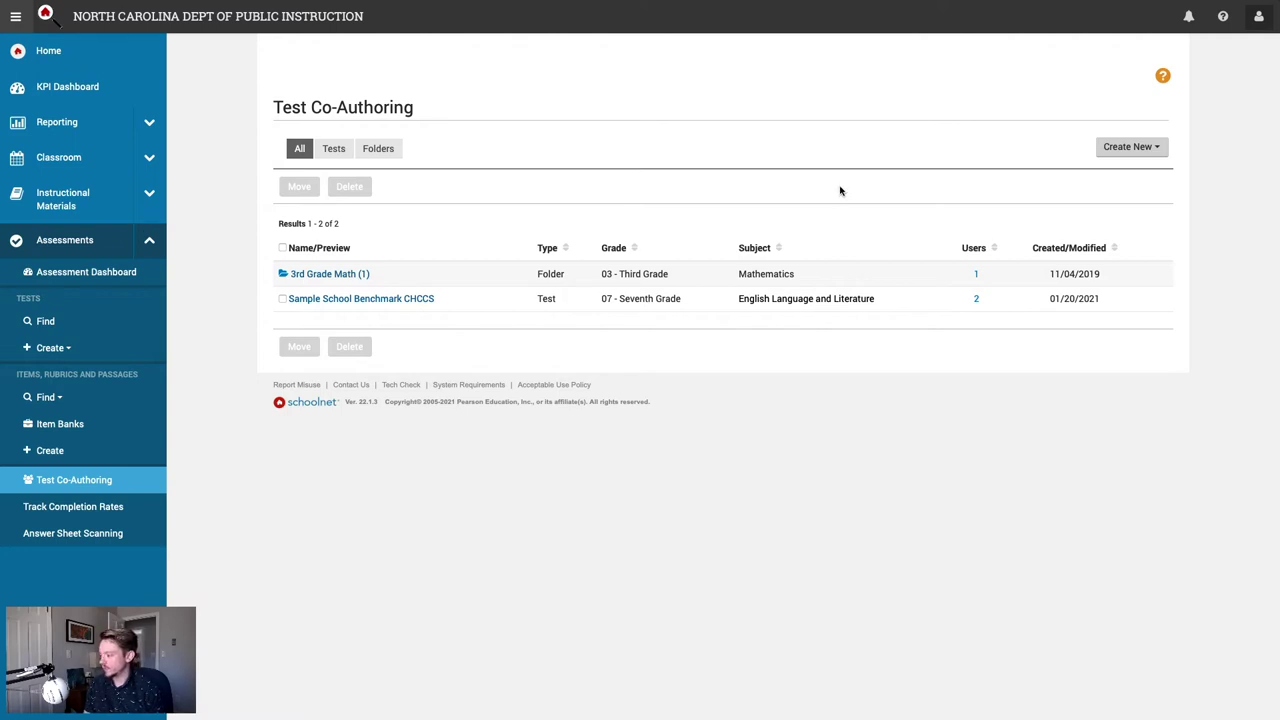
Step: Create a new co-authoring folder named "9th Grade English Exams"
click(1154, 155)
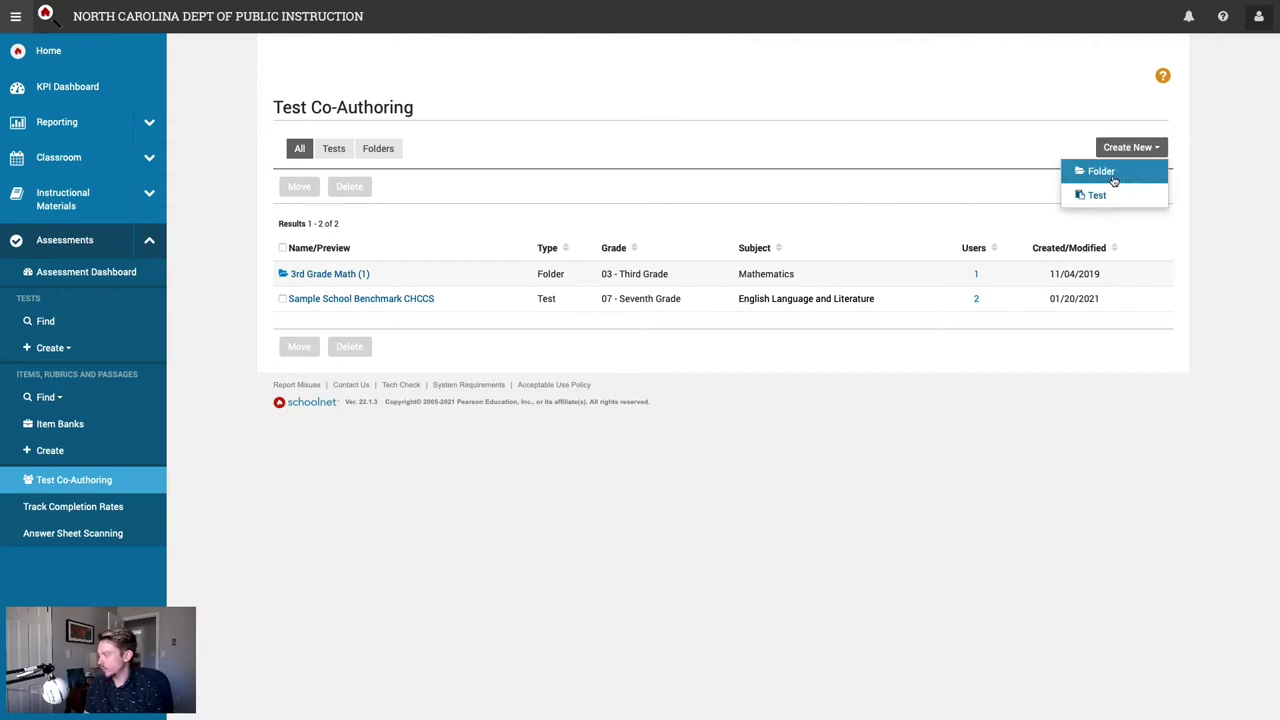
click(1113, 179)
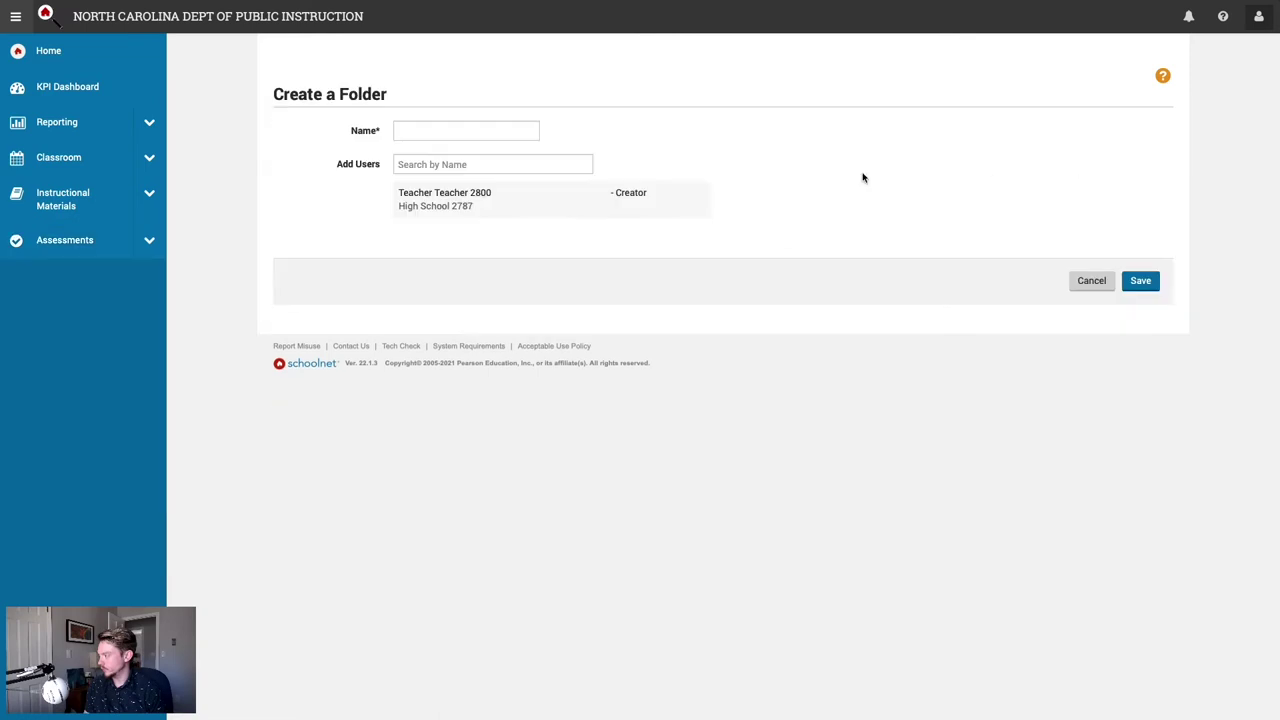
click(430, 129)
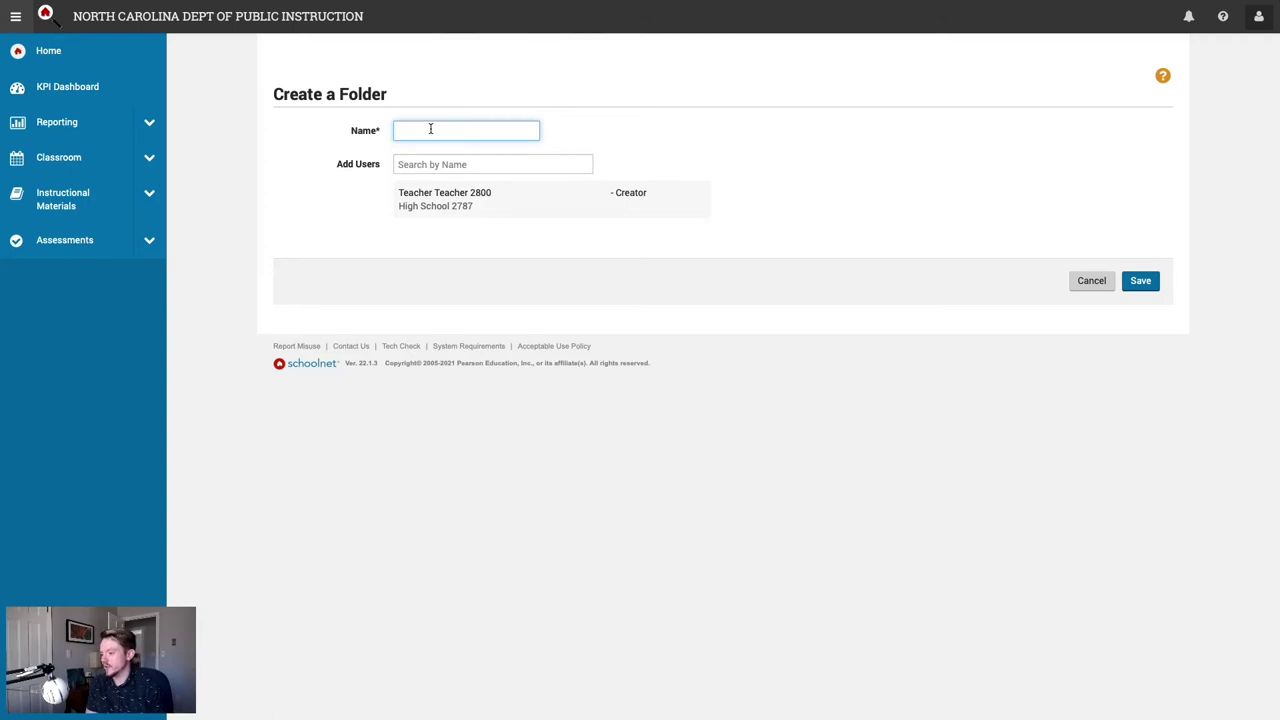
text(9th Grade English Exams)
Step: Add the teacher from High School 2744 to the folder's users with View Only off, and save the folder
click(272, 194)
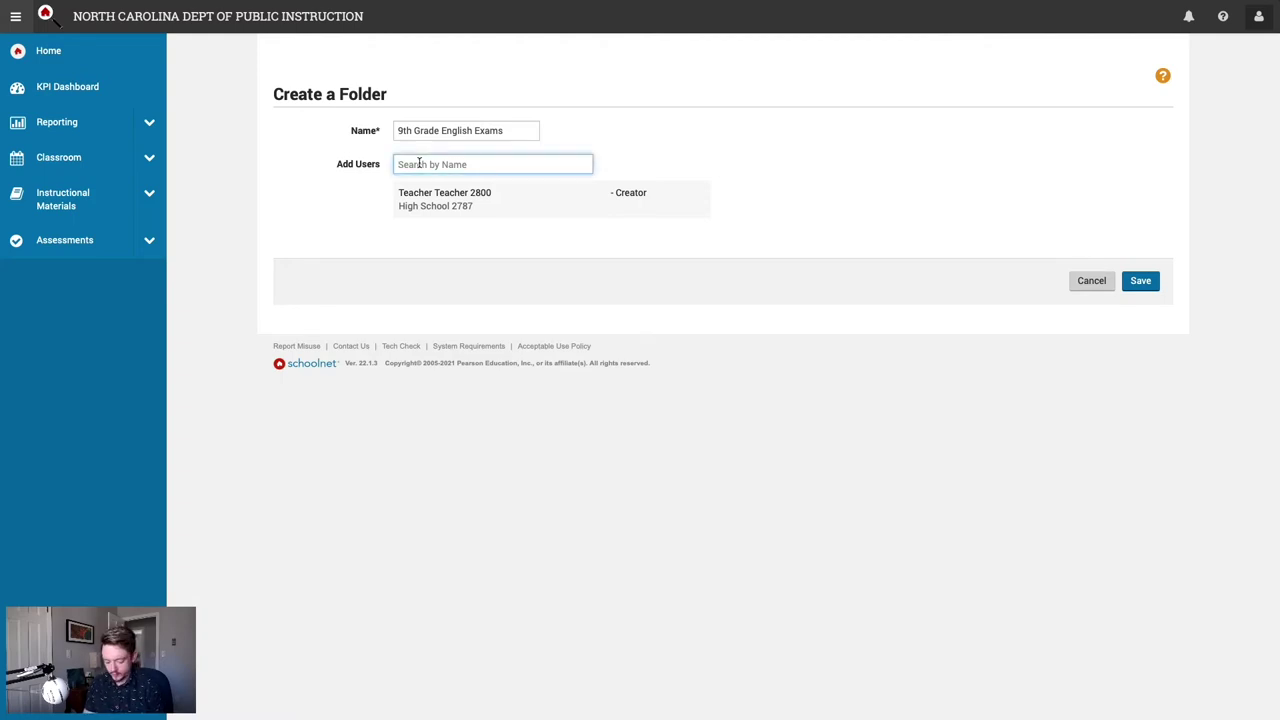
text(Teacher 3401)
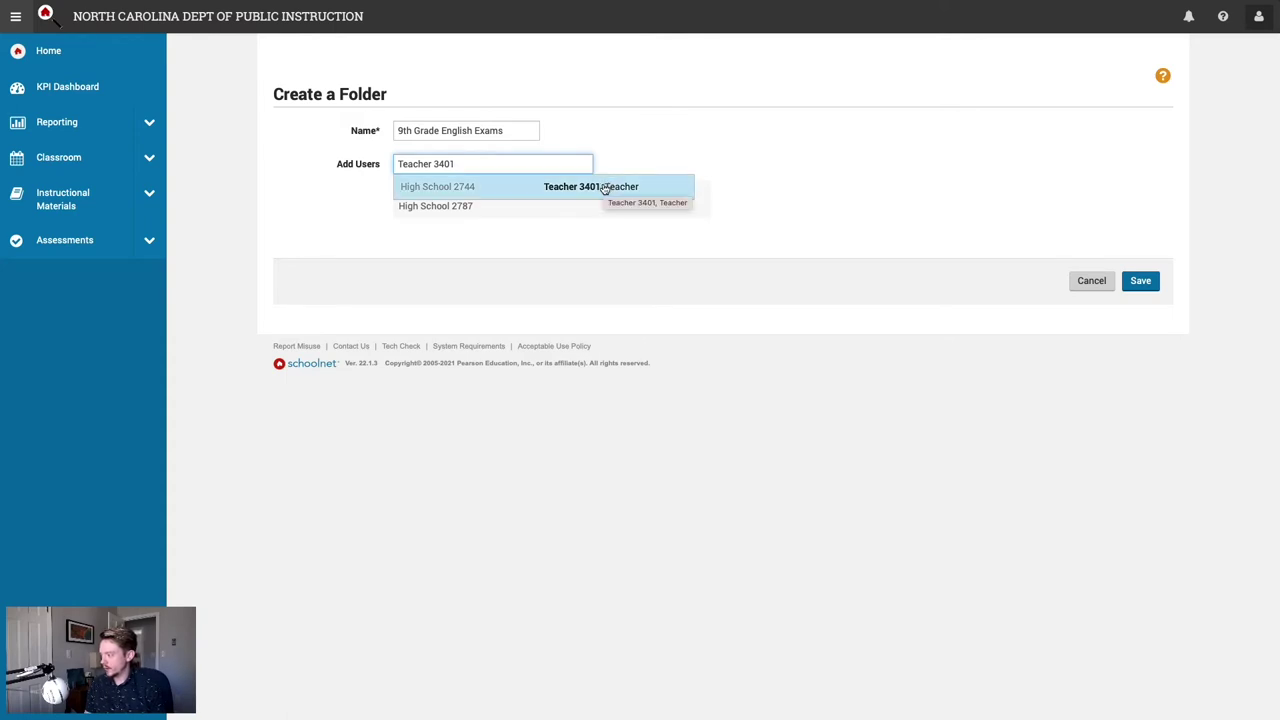
click(604, 190)
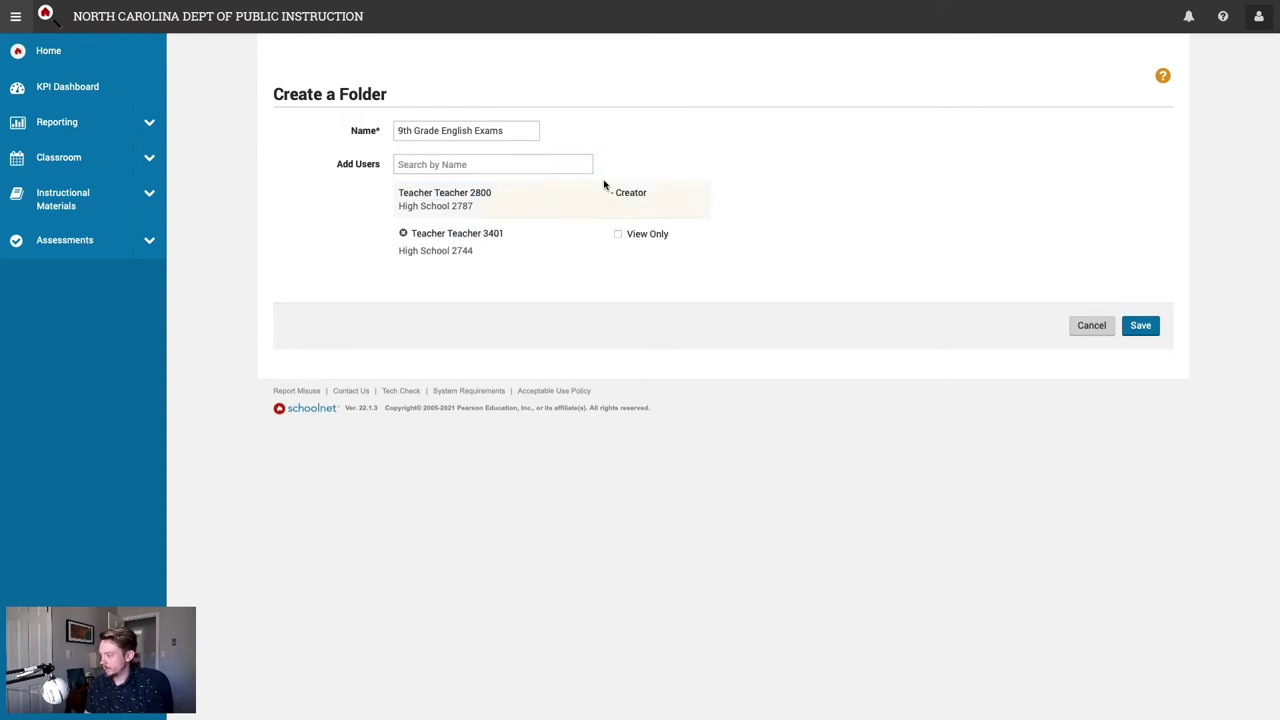
click(619, 237)
click(618, 238)
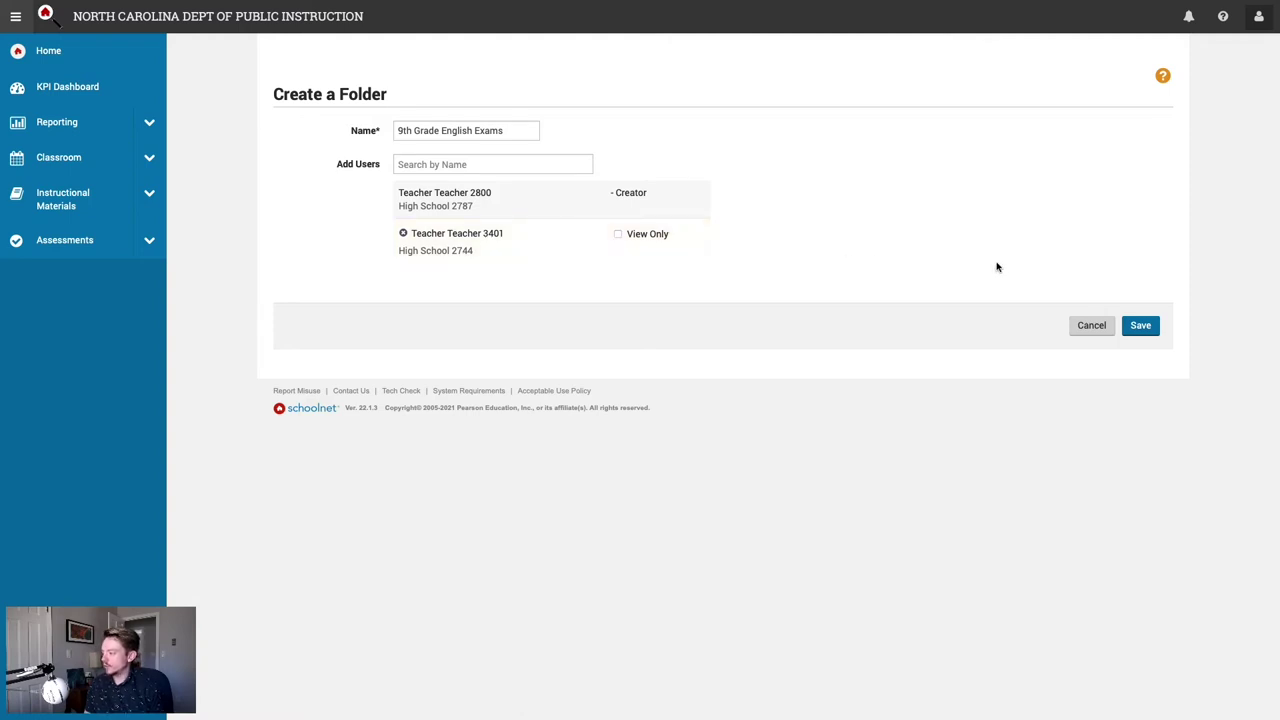
click(1151, 328)
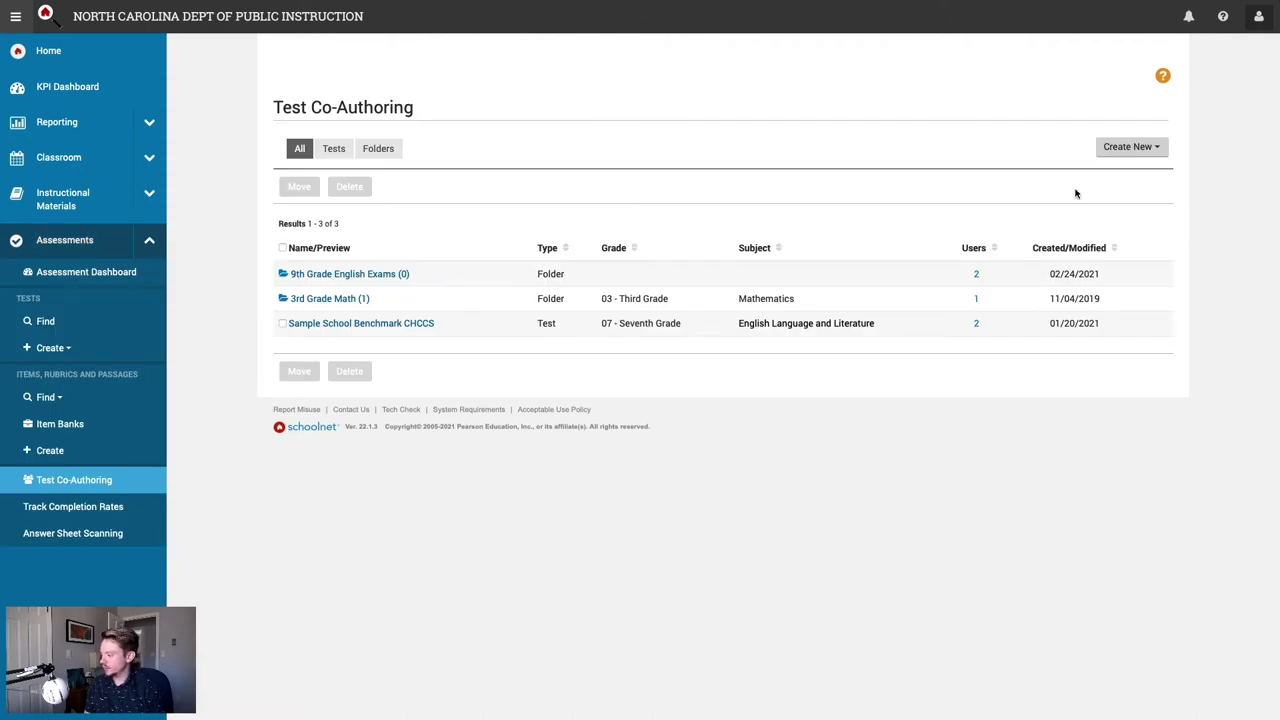
drag(411, 274, 288, 275)
click(457, 226)
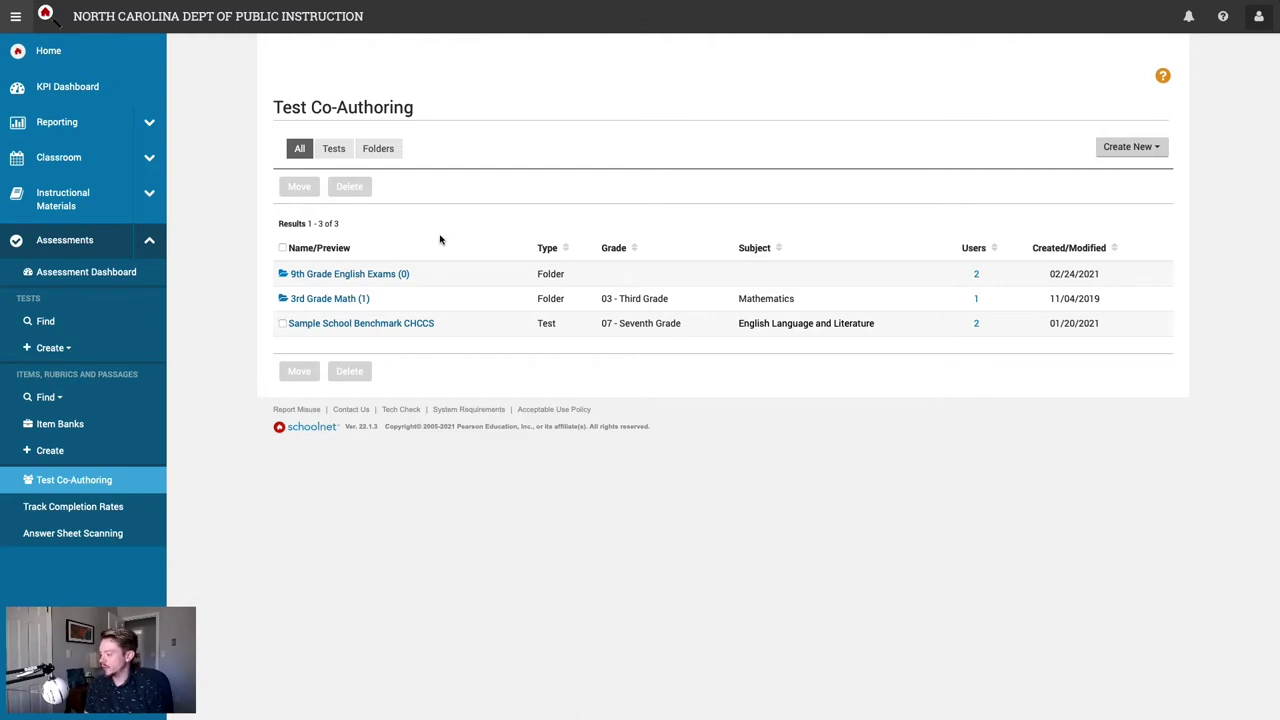
click(52, 347)
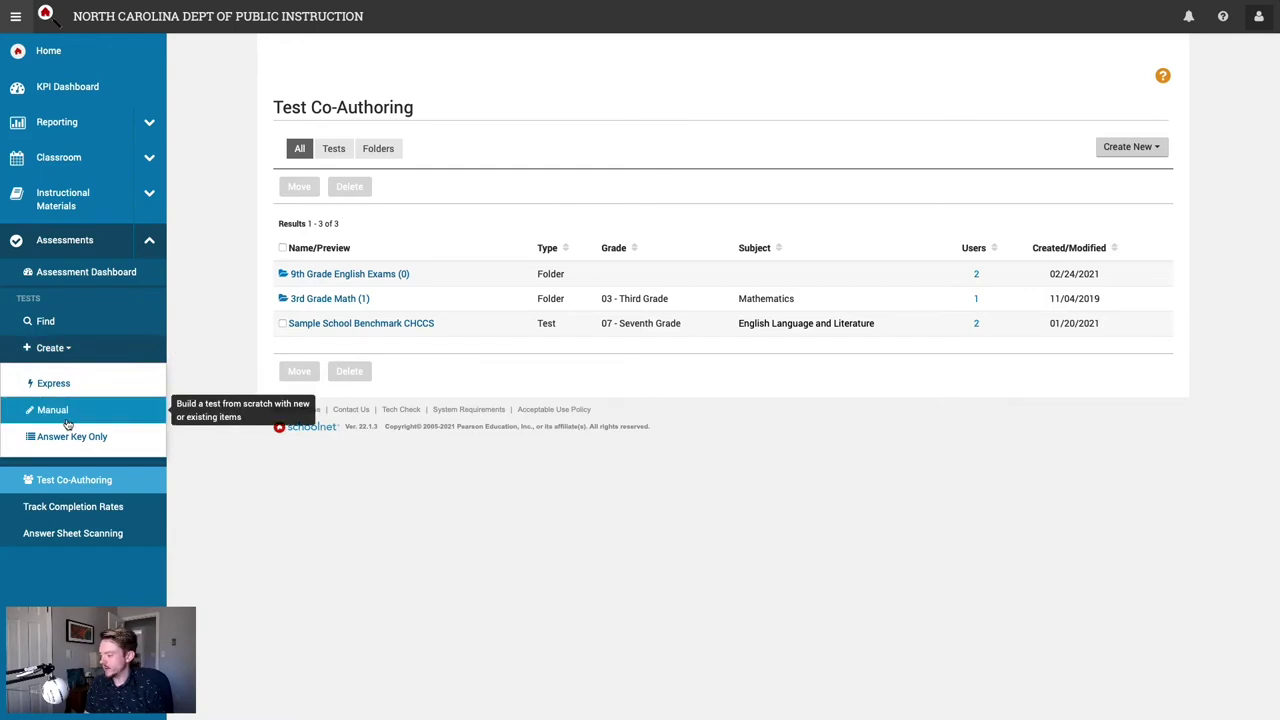
click(200, 334)
click(1156, 150)
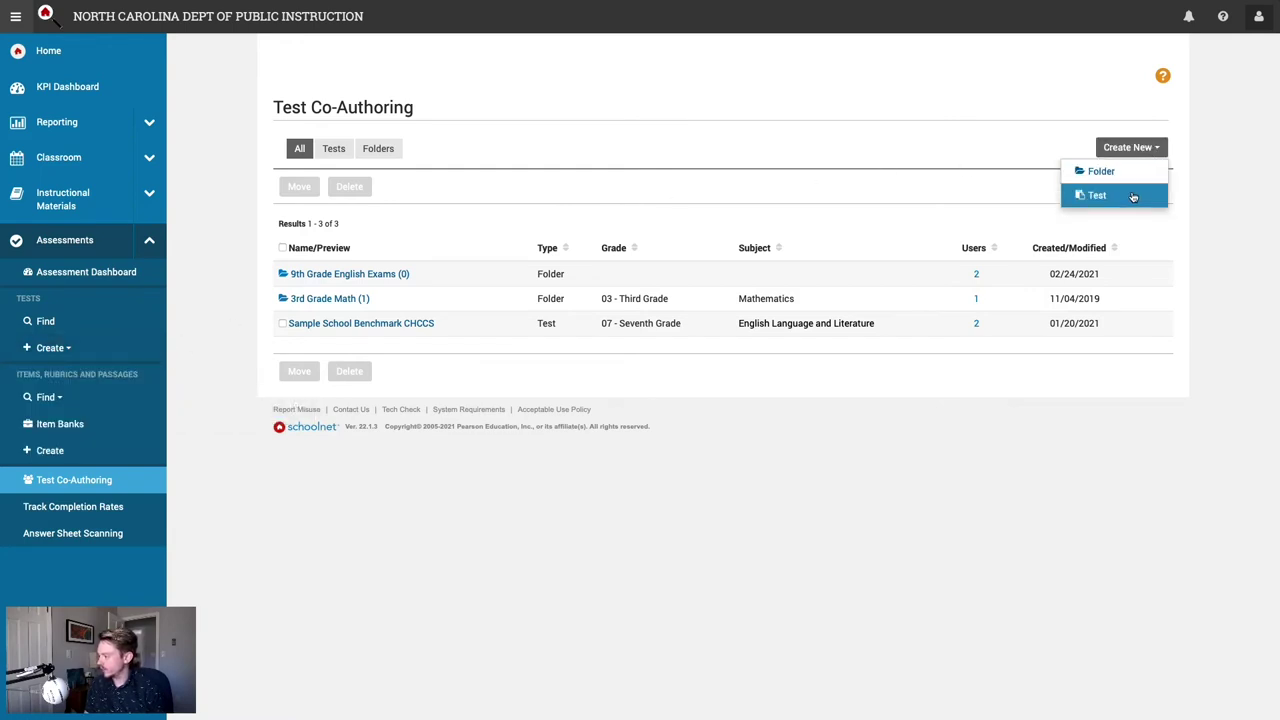
click(945, 194)
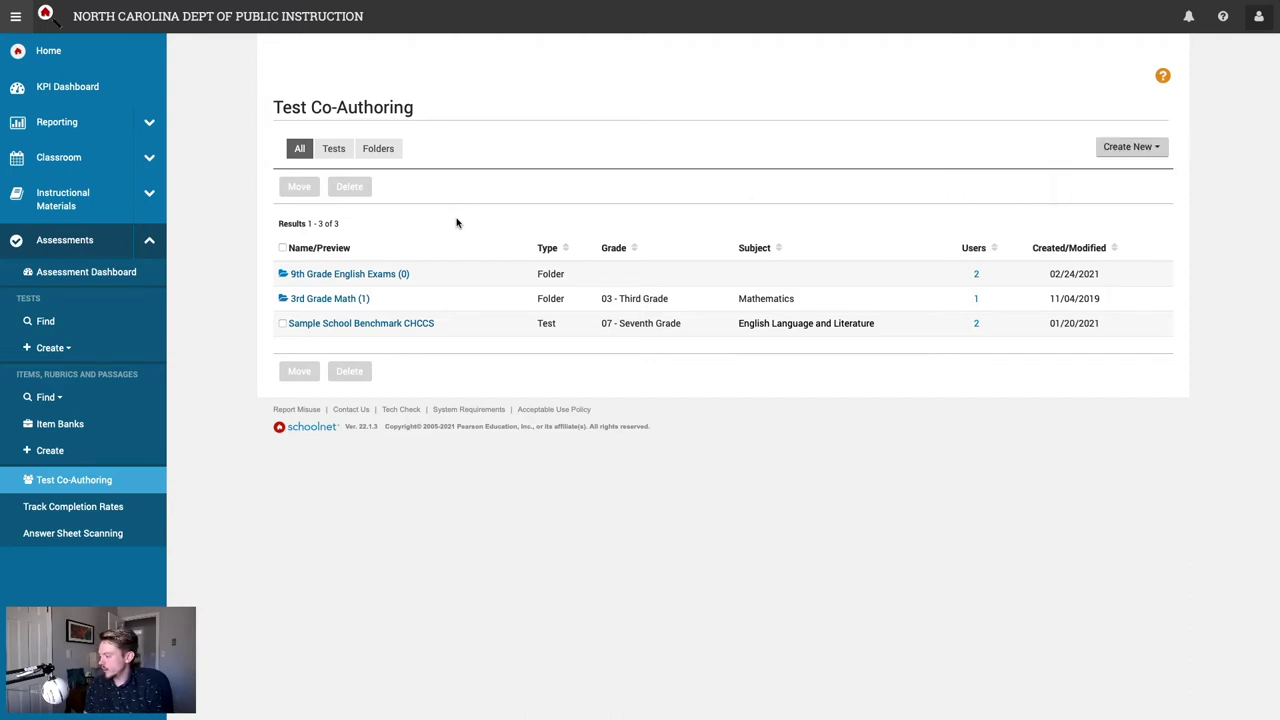
Step: Start a new test inside the 9th Grade English Exams folder and name it "9th Grade Exam 1"
click(380, 274)
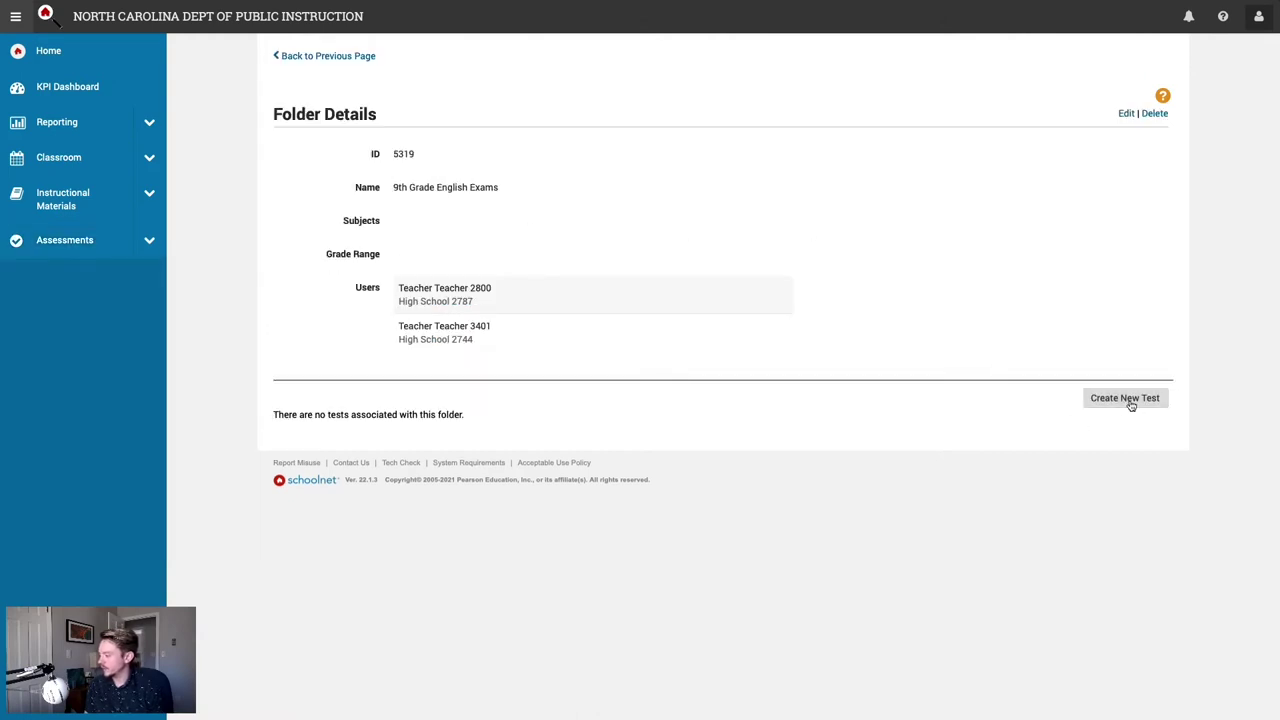
click(1130, 404)
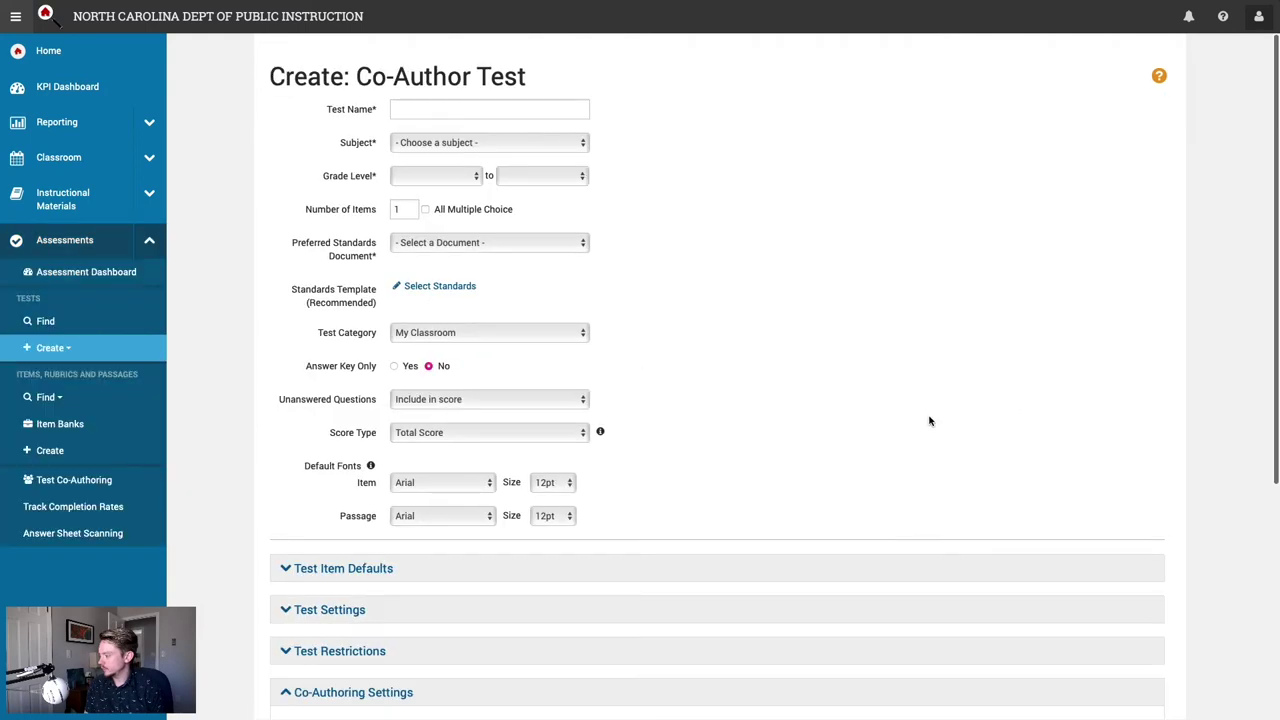
click(458, 107)
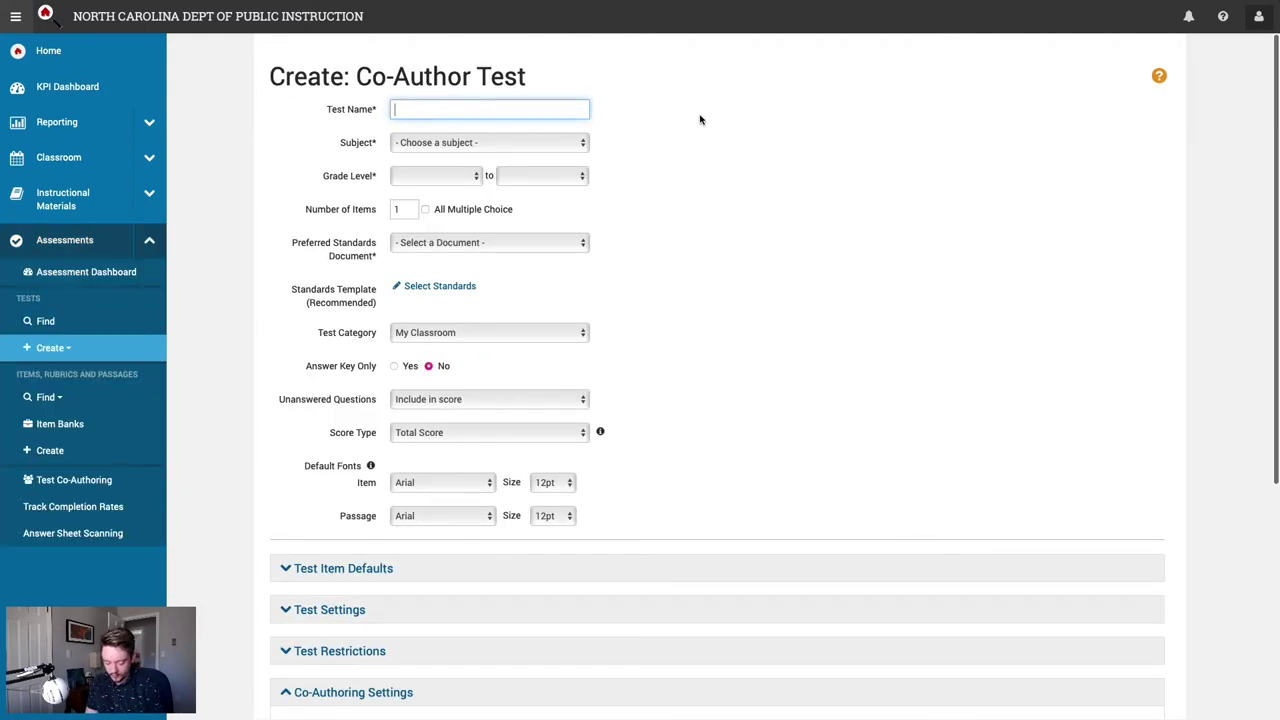
text(9th Grade Exam 1)
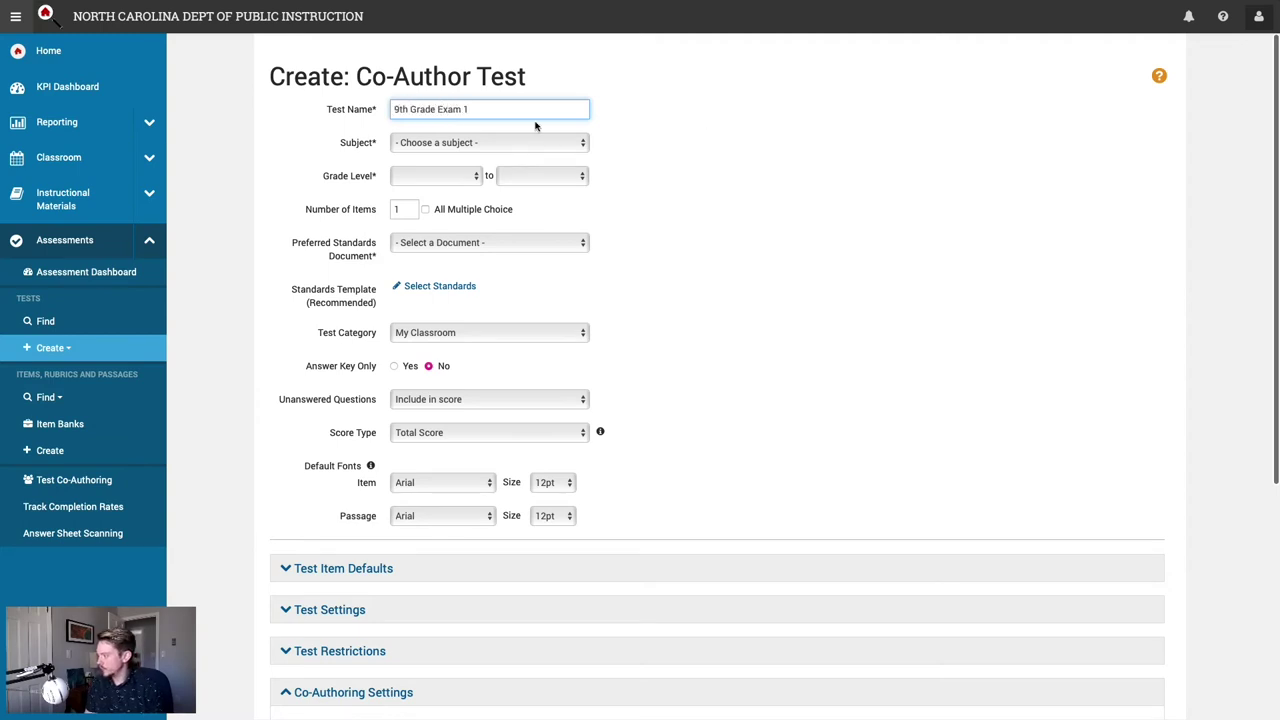
Step: Set the test's subject to English Language and Literature, grade level to 09 - Ninth Grade, and preferred standards document to *English Language Arts
click(494, 142)
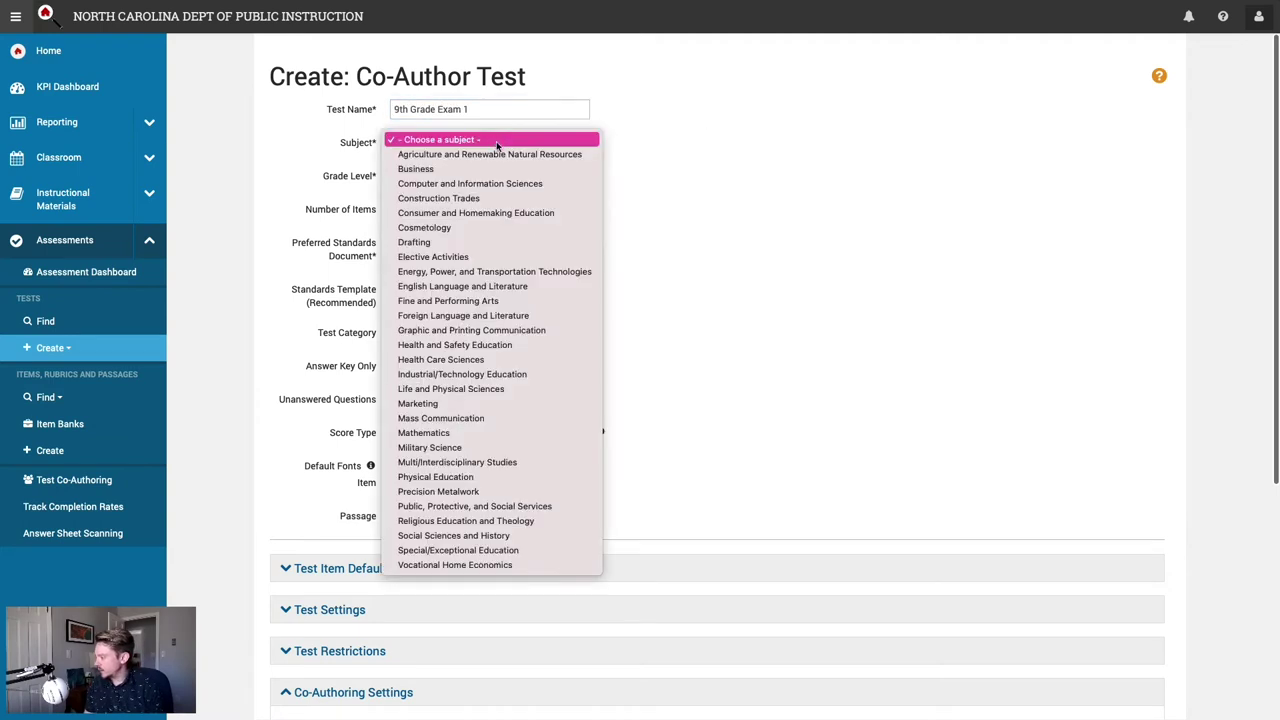
click(507, 290)
click(420, 176)
click(452, 333)
click(480, 245)
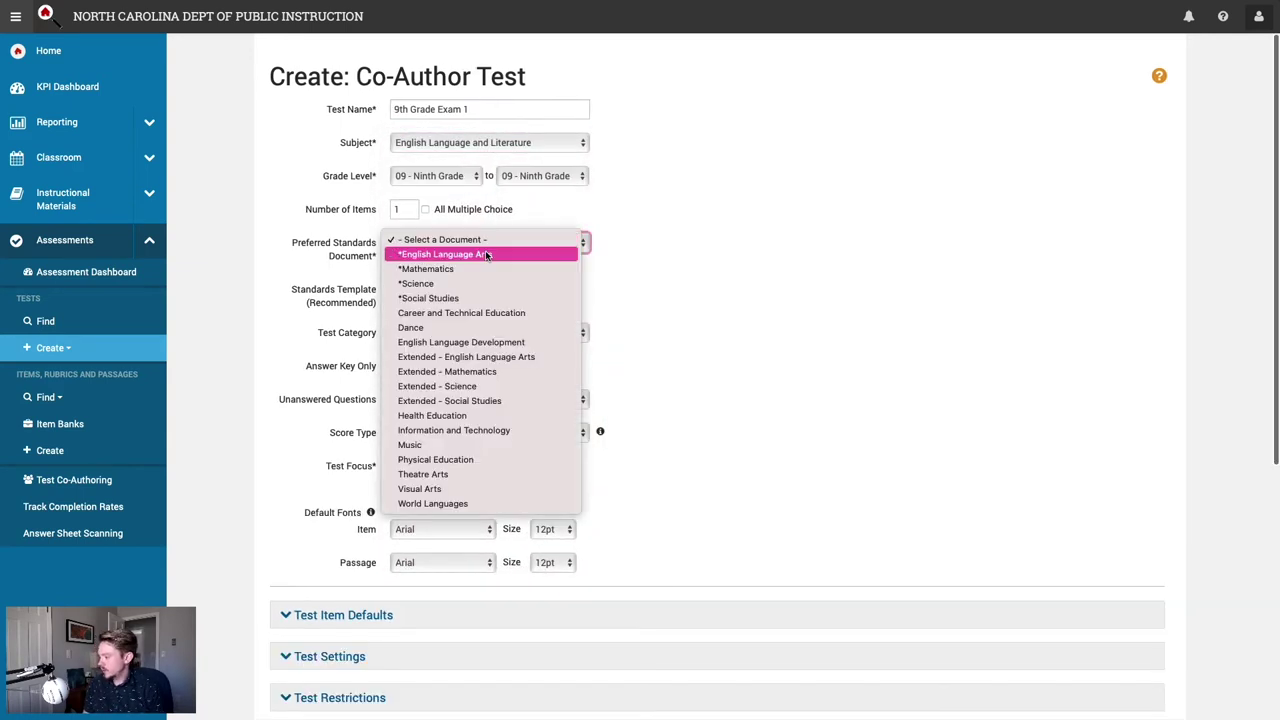
click(485, 254)
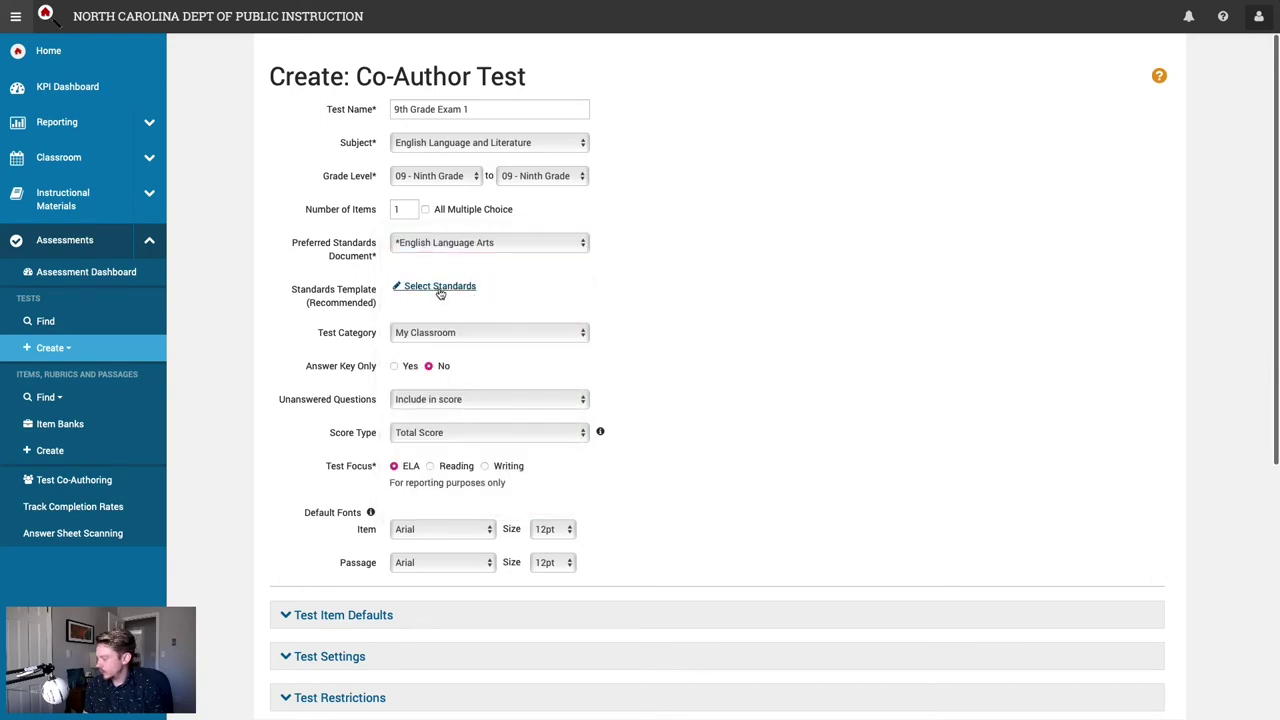
Step: Add the Reading Informational Text standards RI.1 and RI.2 to the test's standards template and save the selection
click(440, 287)
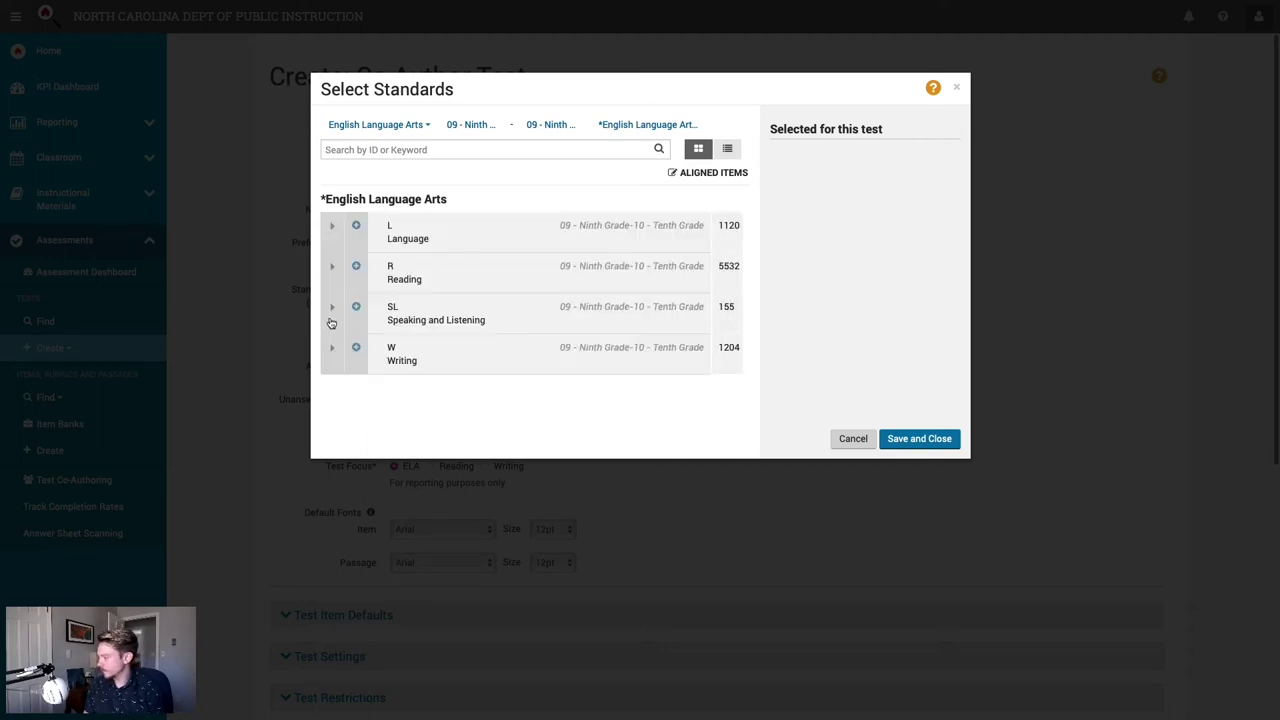
click(331, 270)
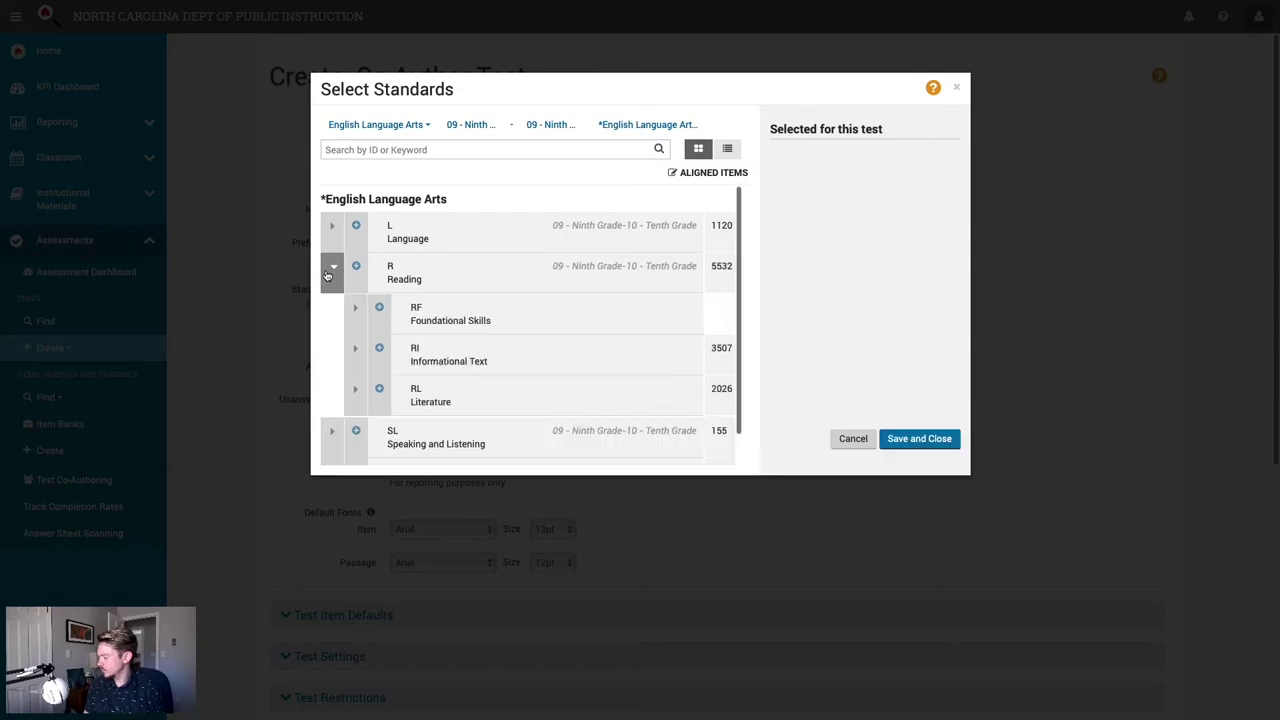
click(356, 350)
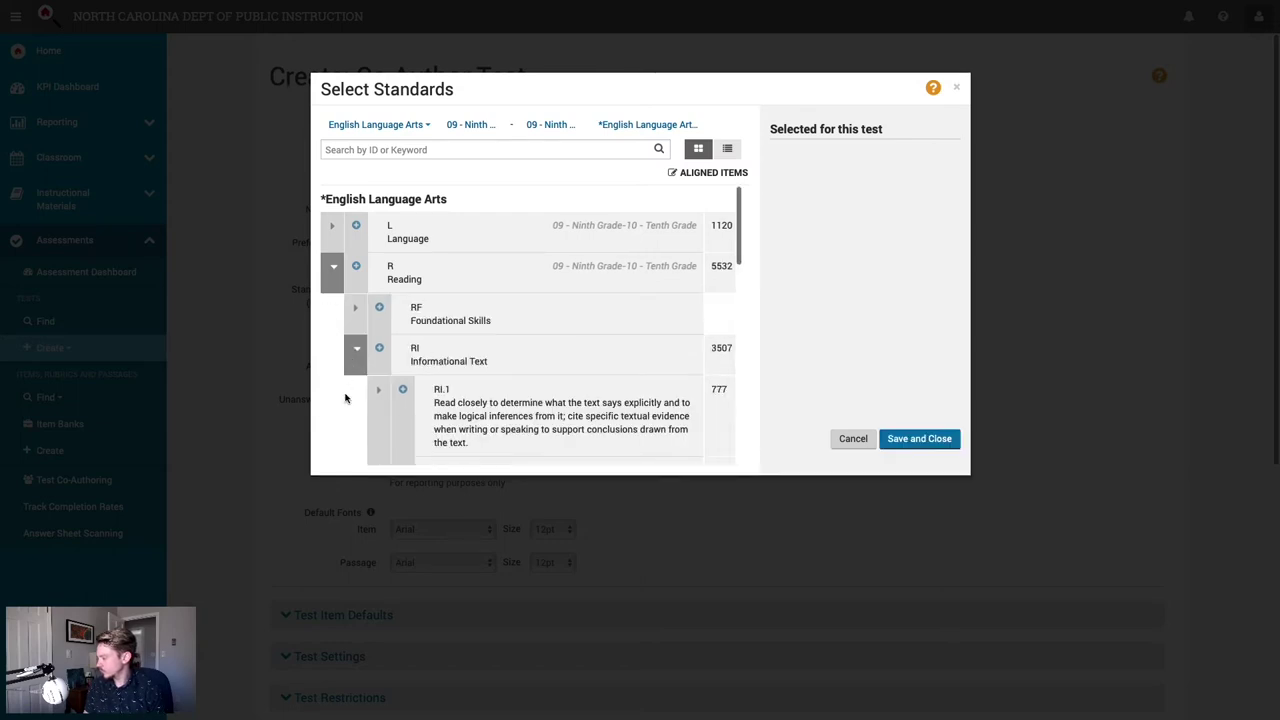
scroll(345, 398, down, 2)
click(550, 306)
click(521, 363)
click(920, 440)
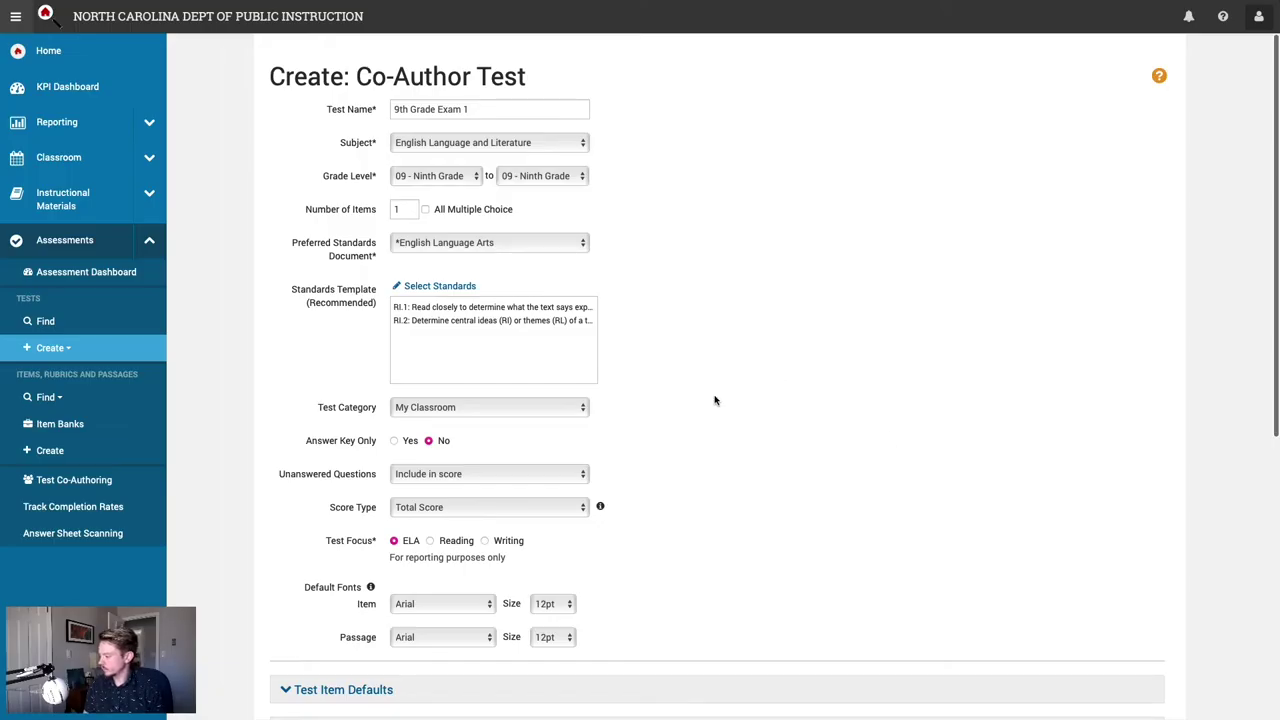
Step: Choose My Classroom as the test category
scroll(714, 400, down, 1)
click(518, 313)
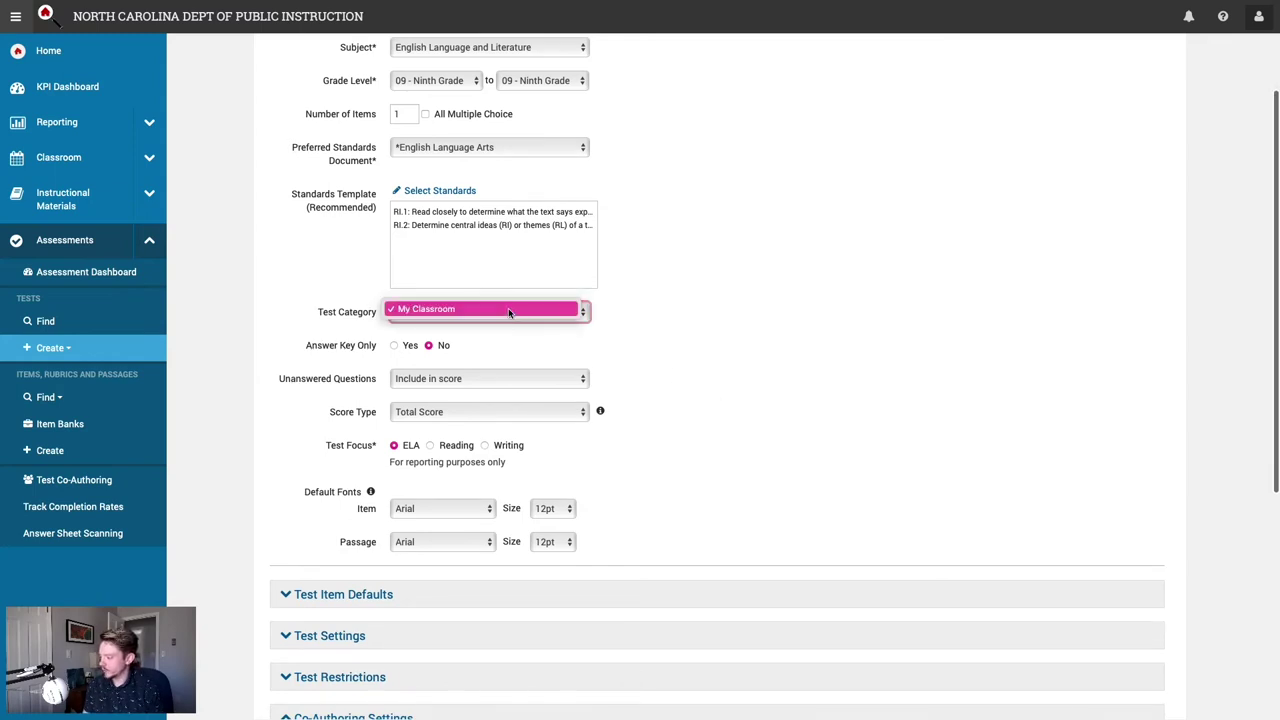
click(507, 310)
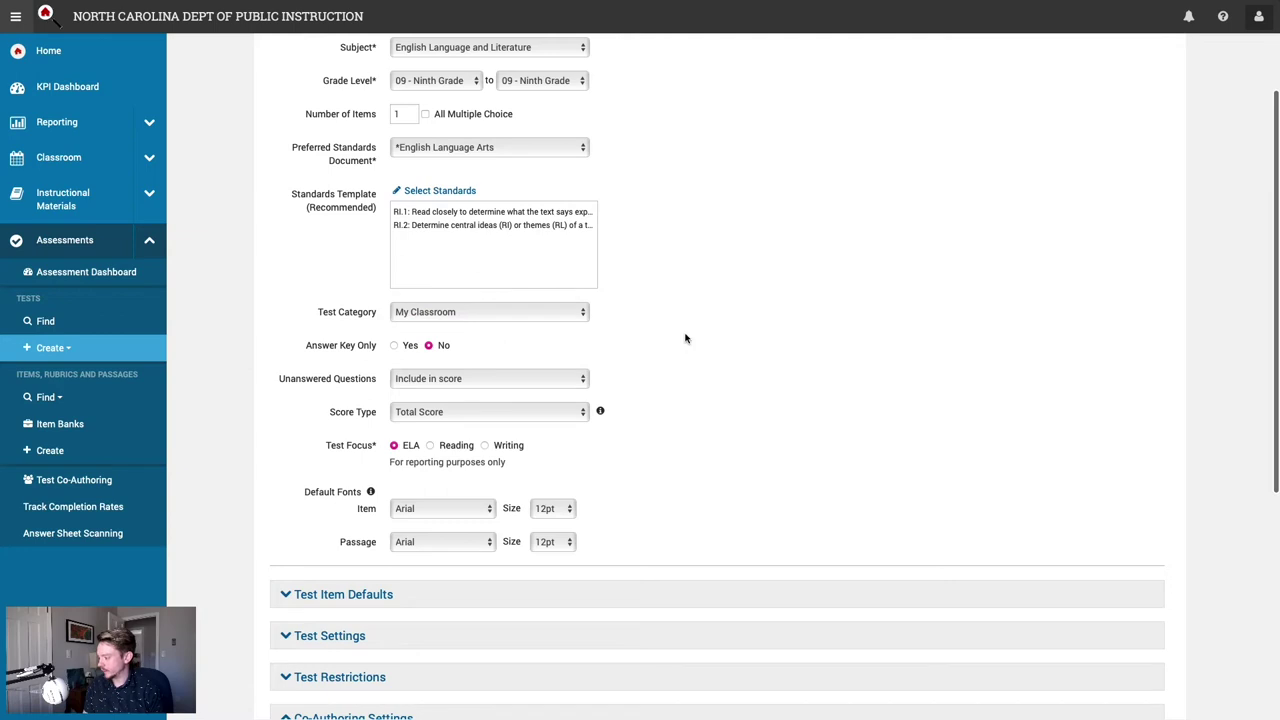
Step: Review the co-authoring settings inherited from the parent folder and generate the test
scroll(683, 448, down, 1)
scroll(677, 369, down, 1)
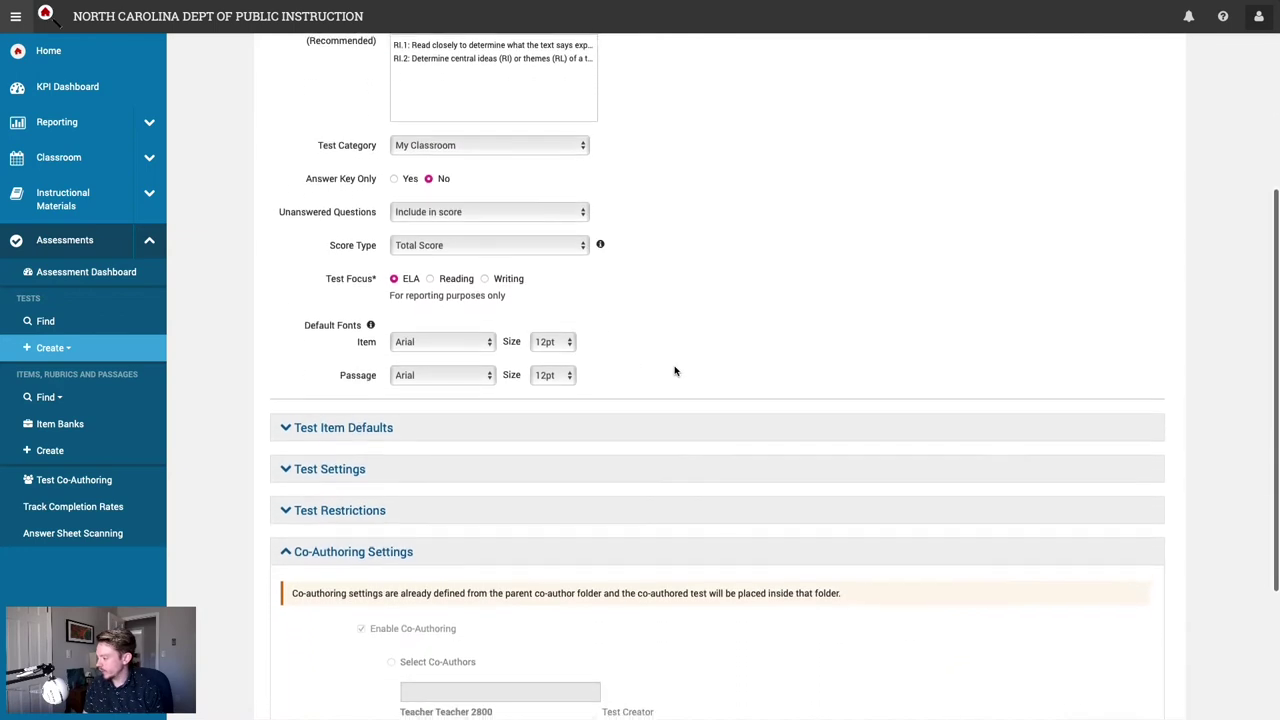
scroll(677, 369, down, 2)
scroll(675, 372, down, 1)
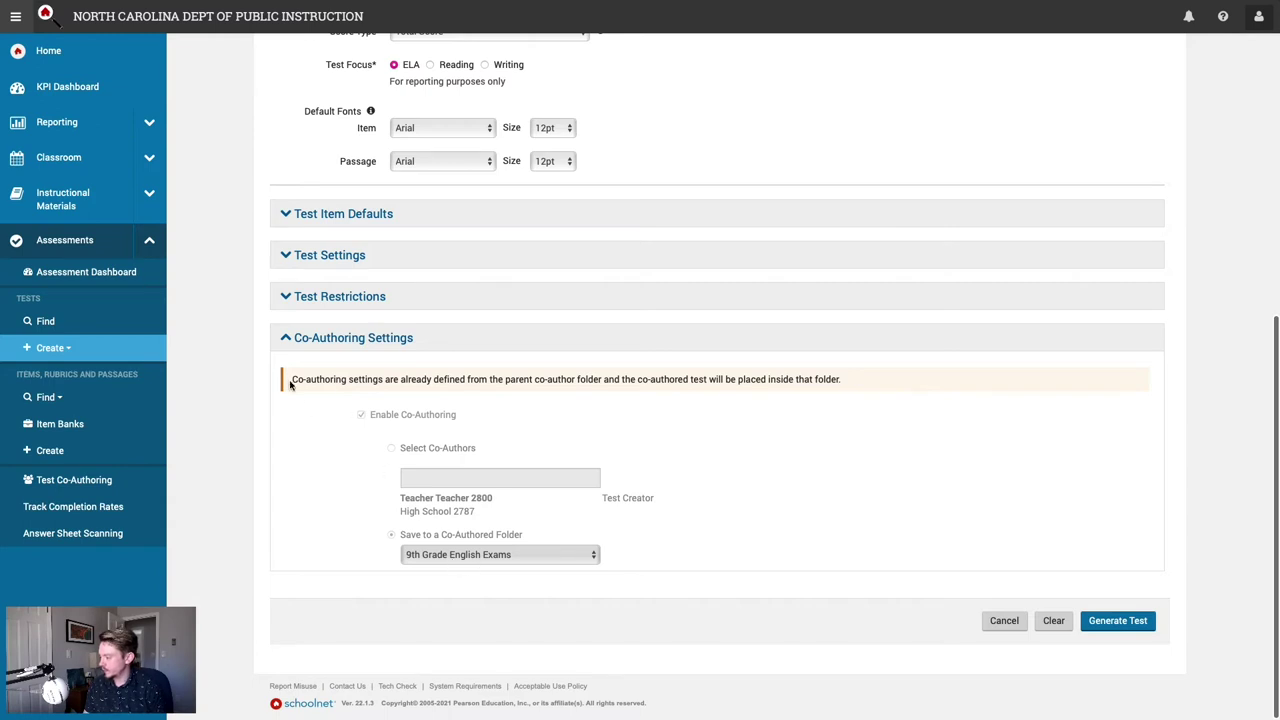
drag(290, 385, 854, 383)
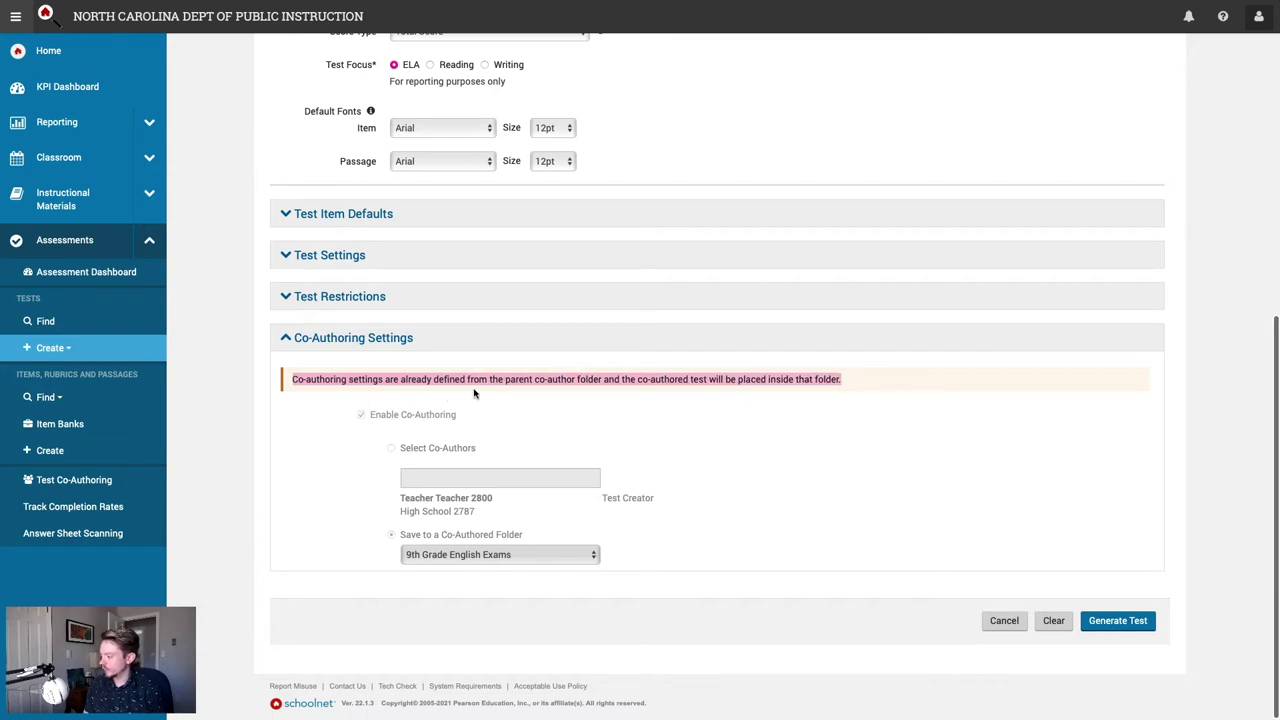
click(620, 403)
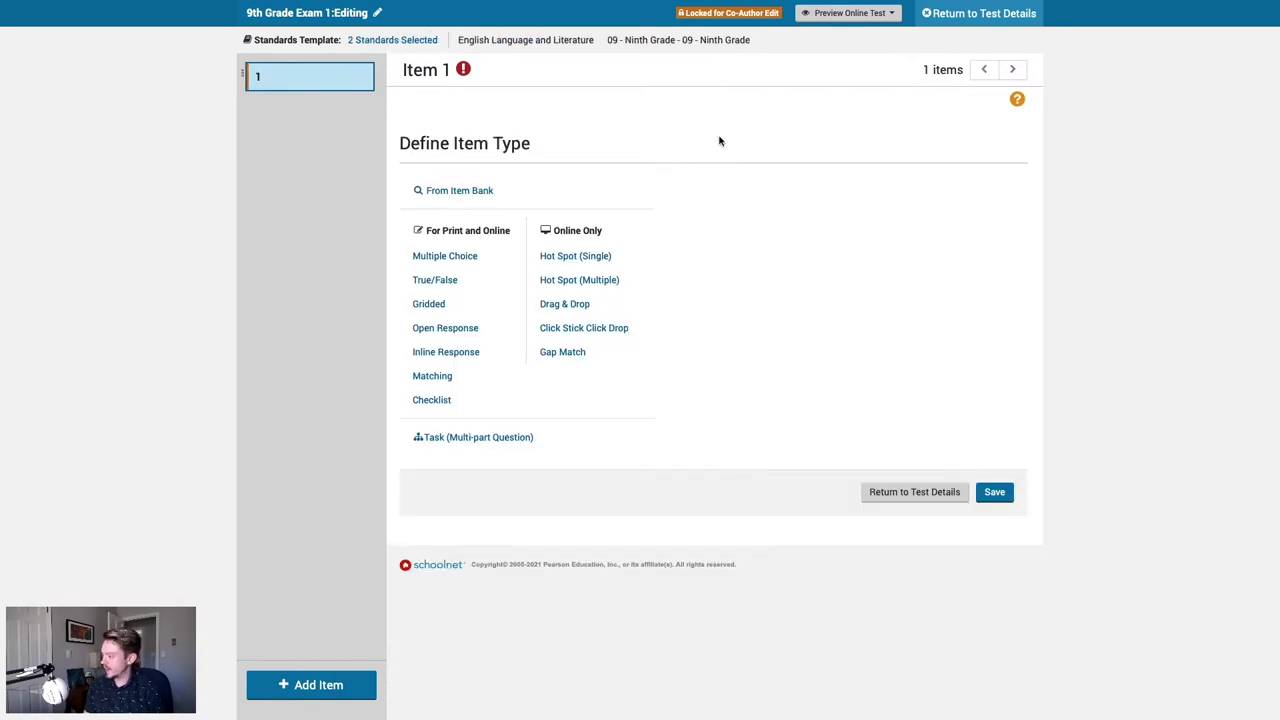
Step: Browse the item bank for item 1 and filter the items to 09 - Ninth Grade
click(453, 191)
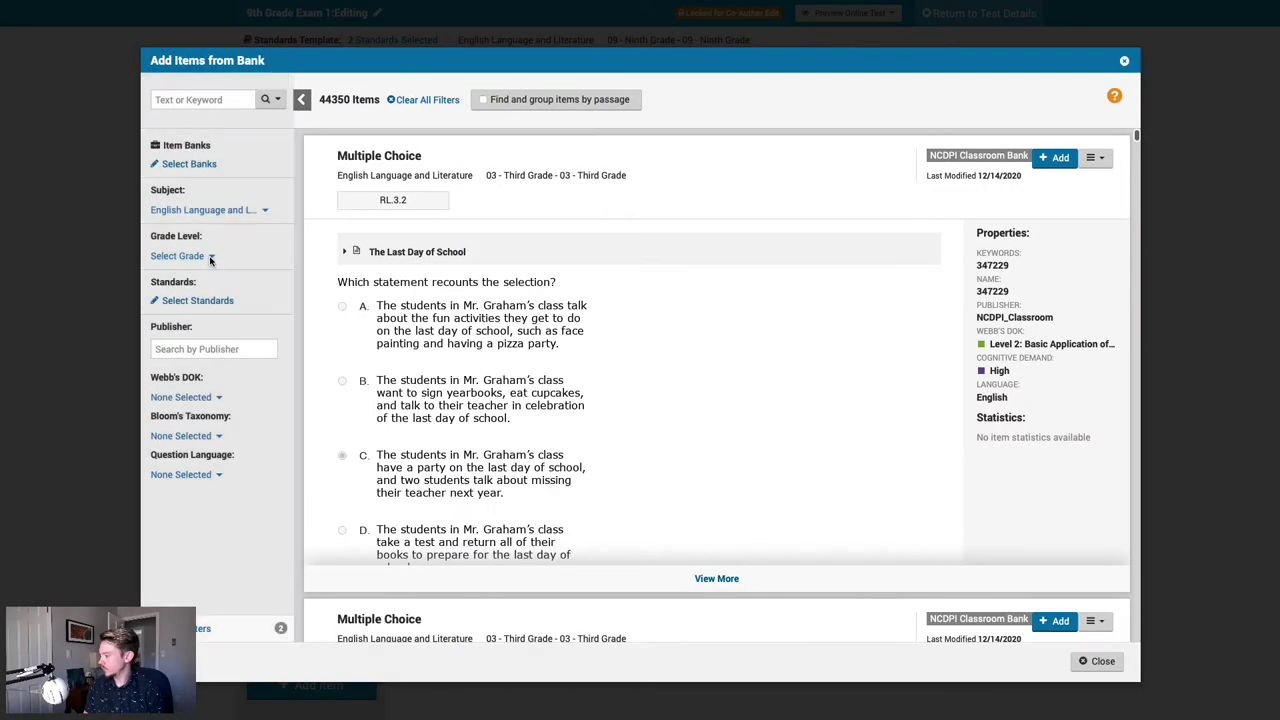
click(202, 257)
scroll(200, 432, down, 2)
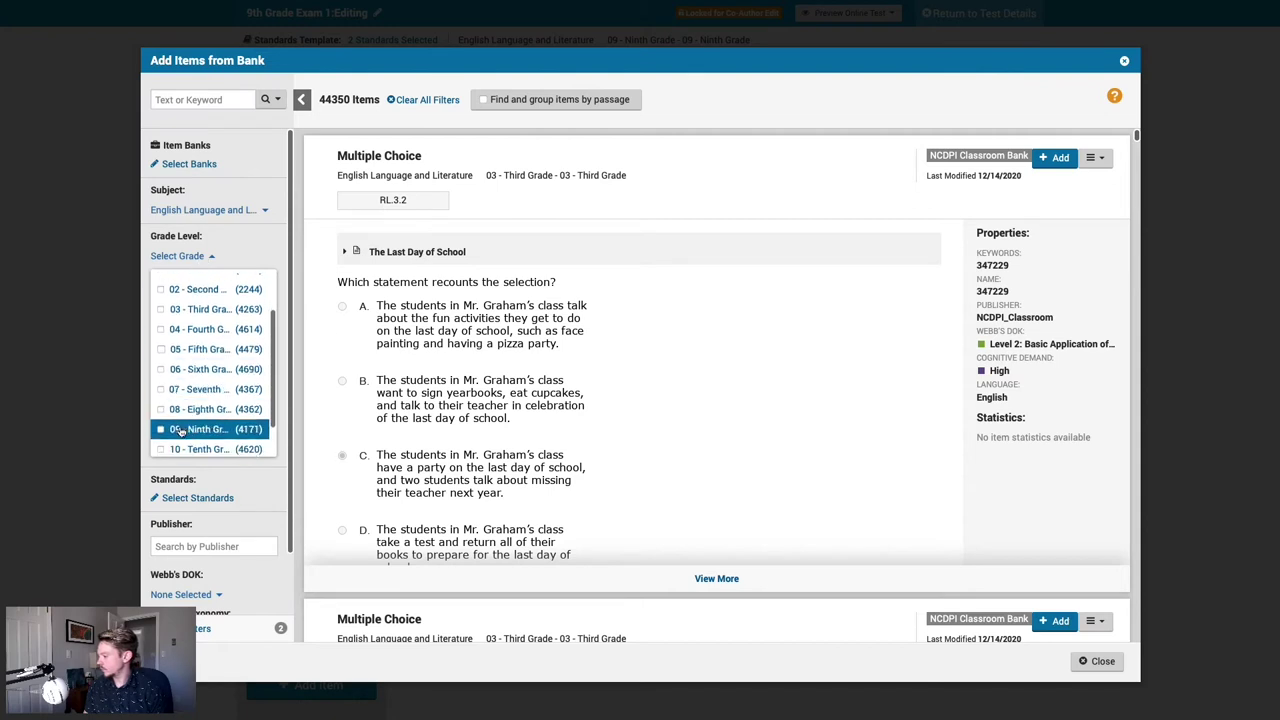
click(161, 430)
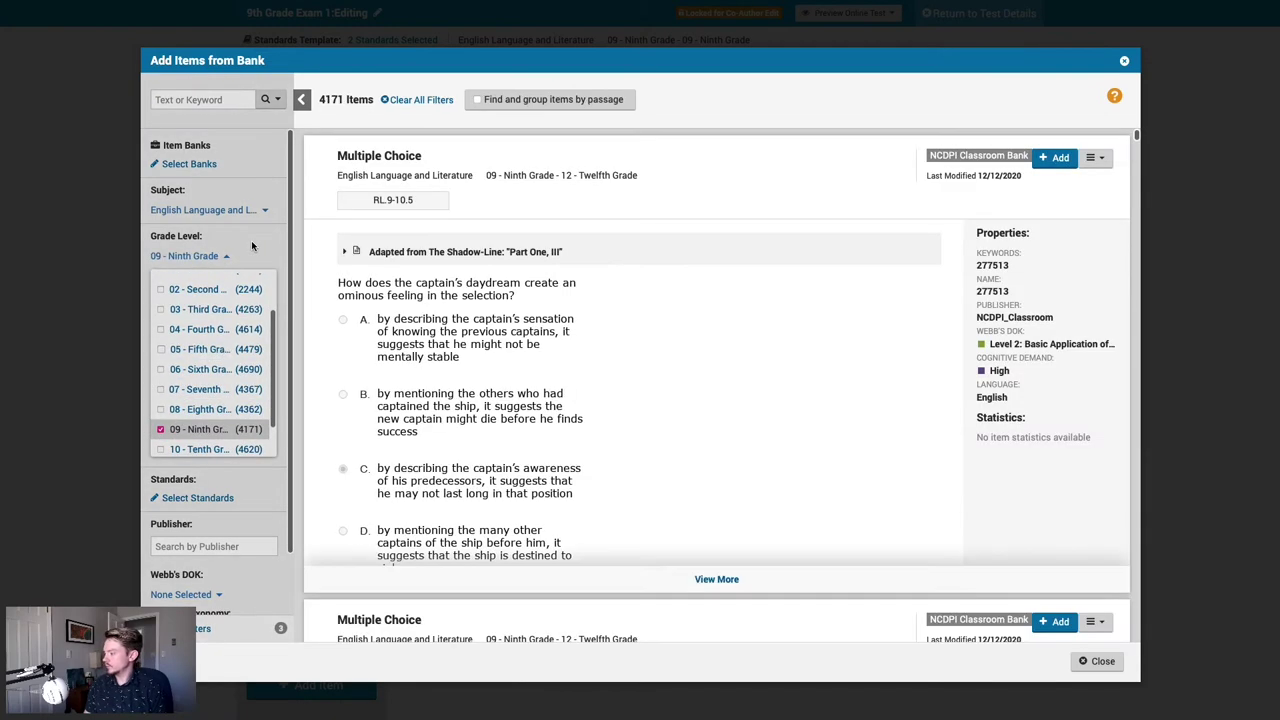
Step: Expand the multiple-choice question about the captain's daydream (RL.9-10.5) to view all its answers, and add it to the test
scroll(343, 298, down, 5)
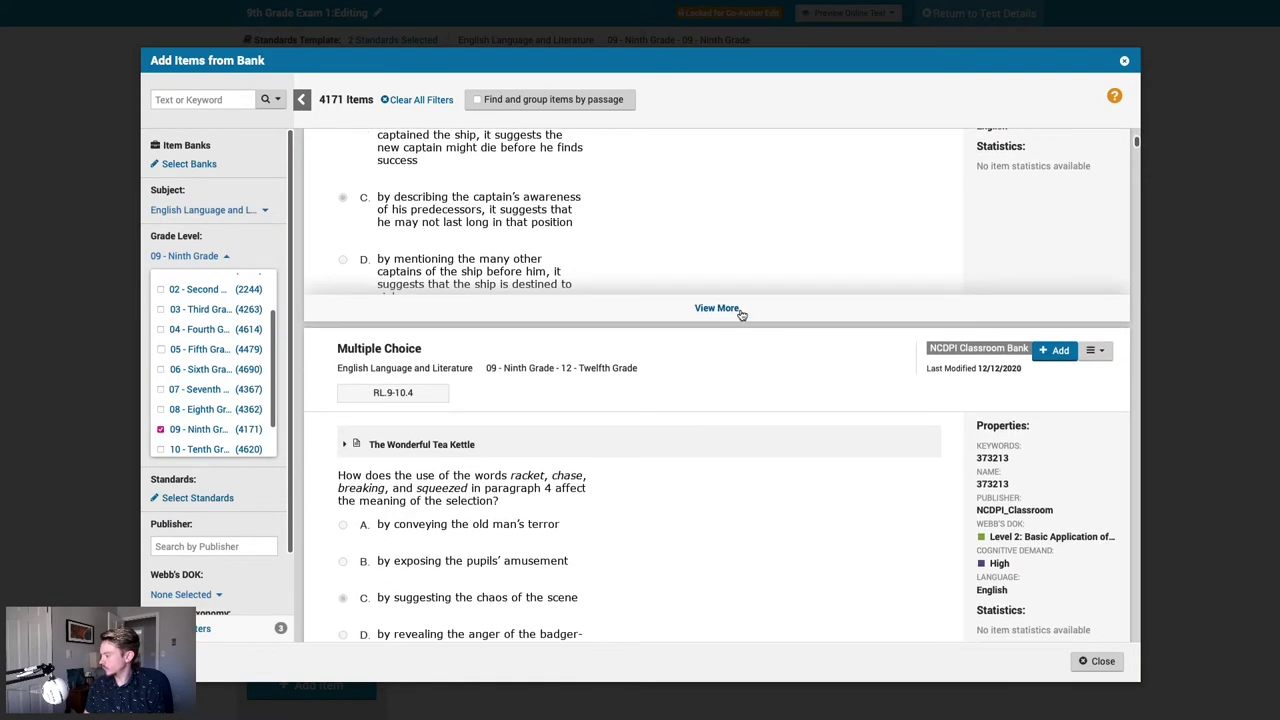
click(735, 309)
scroll(651, 271, up, 5)
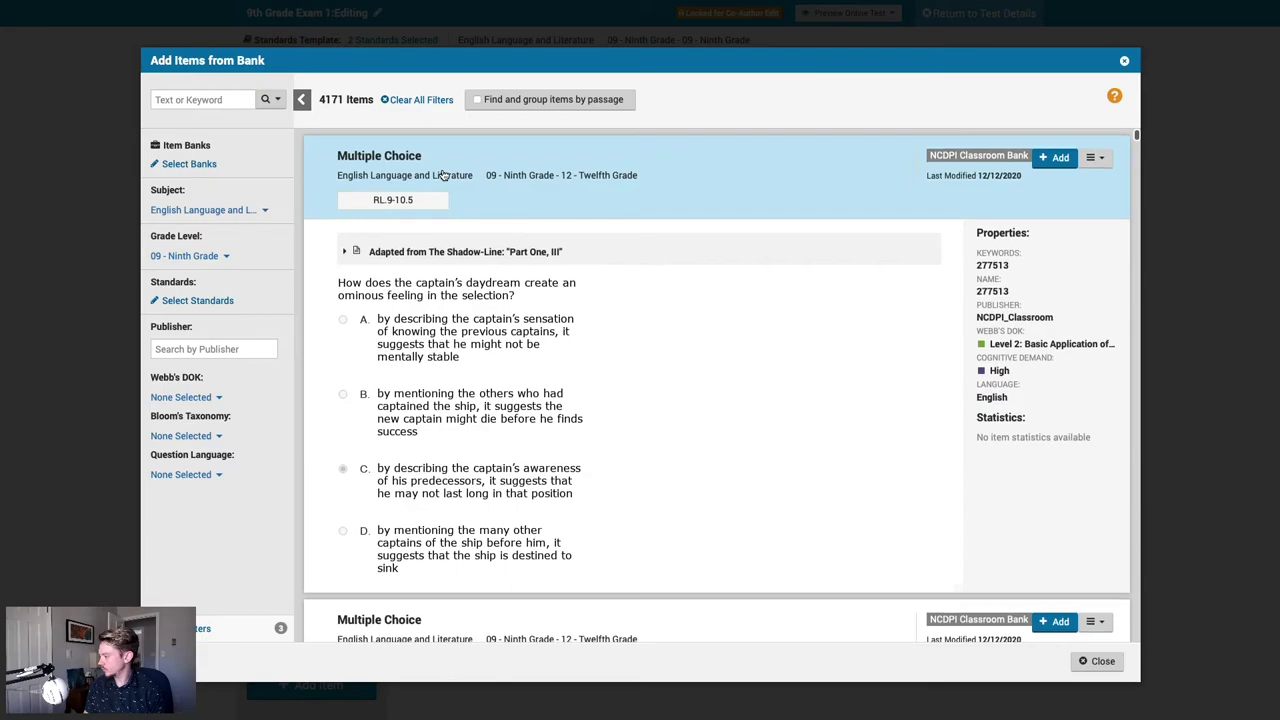
click(1057, 158)
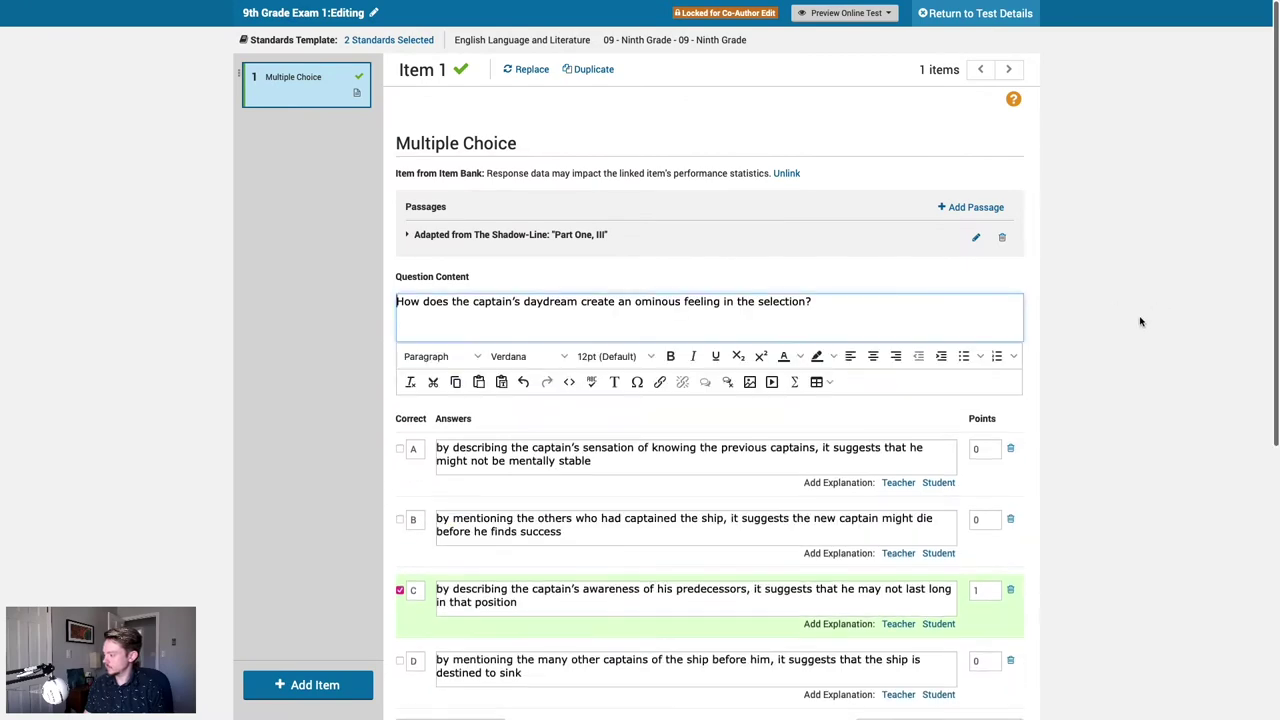
Step: Review item 1's answers, standard alignment and properties, and save the item
scroll(1128, 349, down, 5)
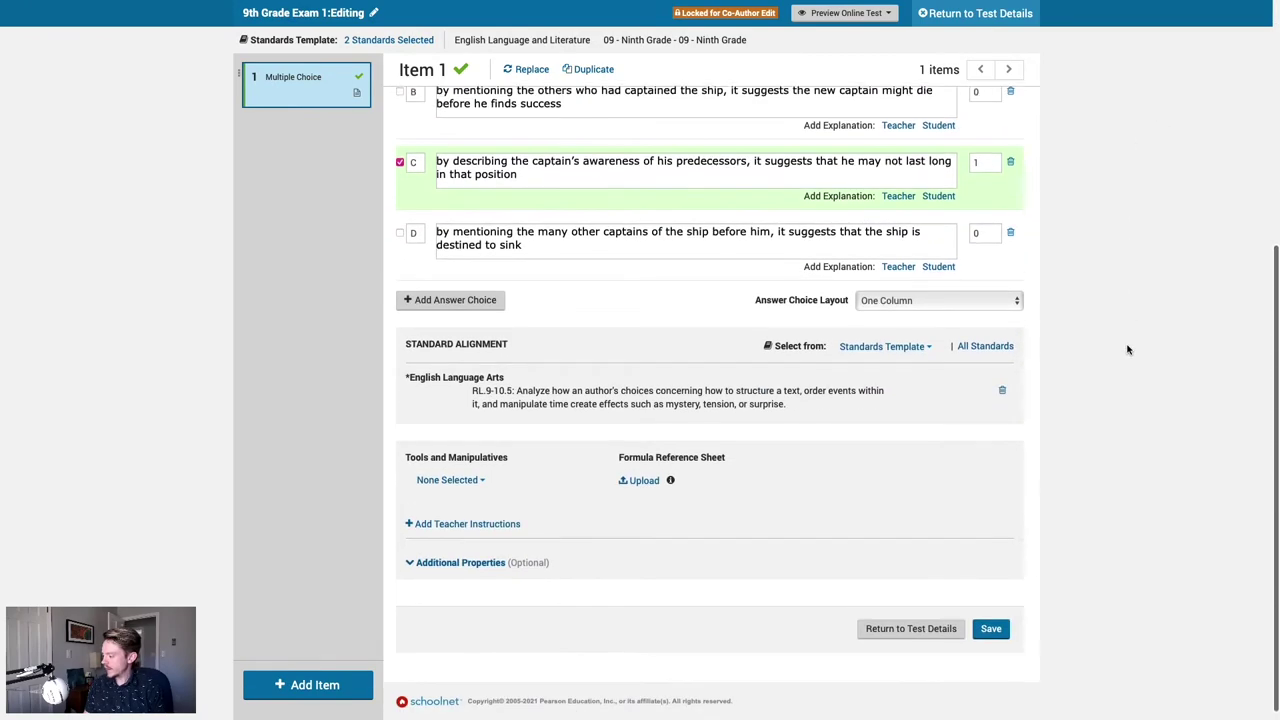
scroll(1128, 349, up, 5)
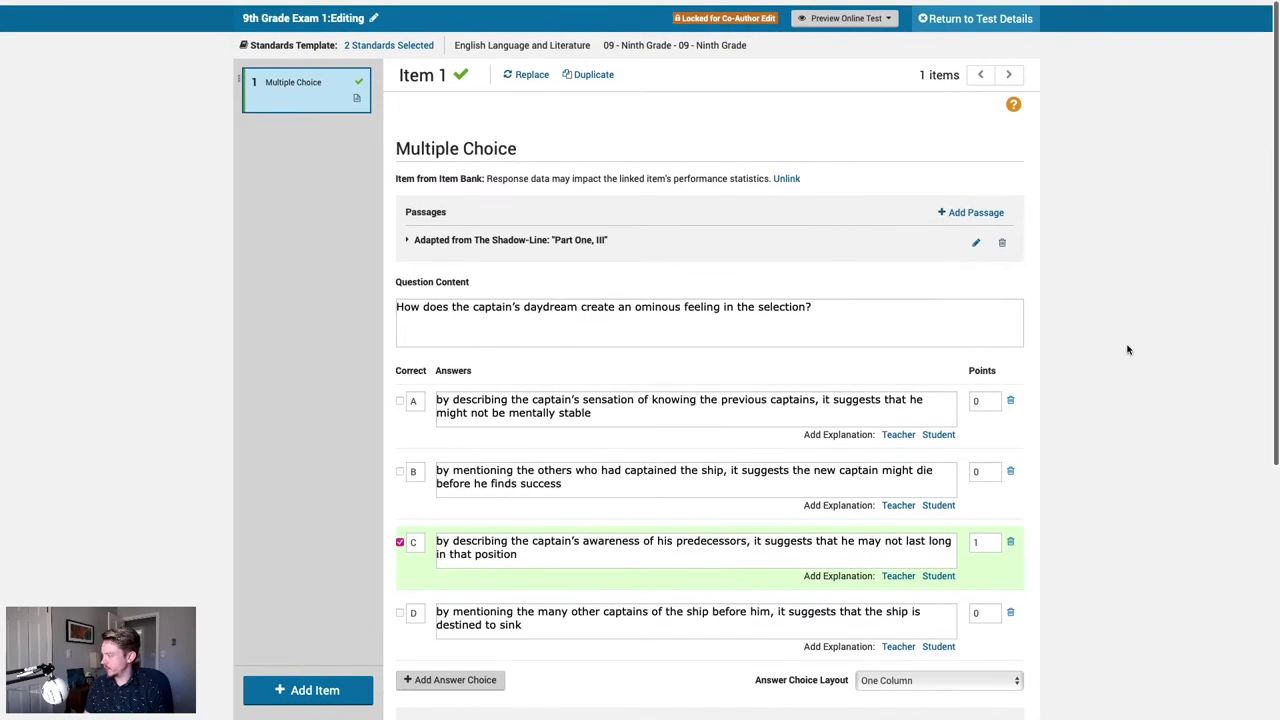
scroll(1131, 343, down, 5)
click(990, 617)
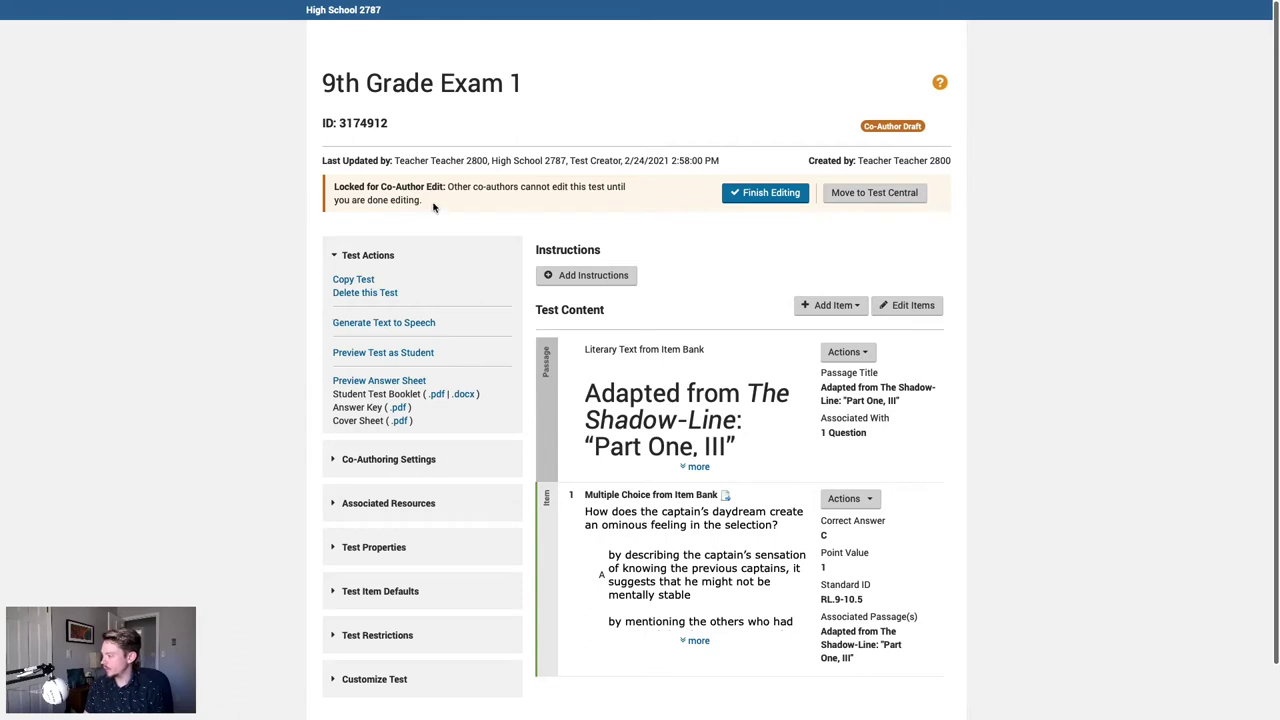
Step: Read the co-author lock notice on 9th Grade Exam 1 and finish editing to release the test
drag(433, 205, 334, 192)
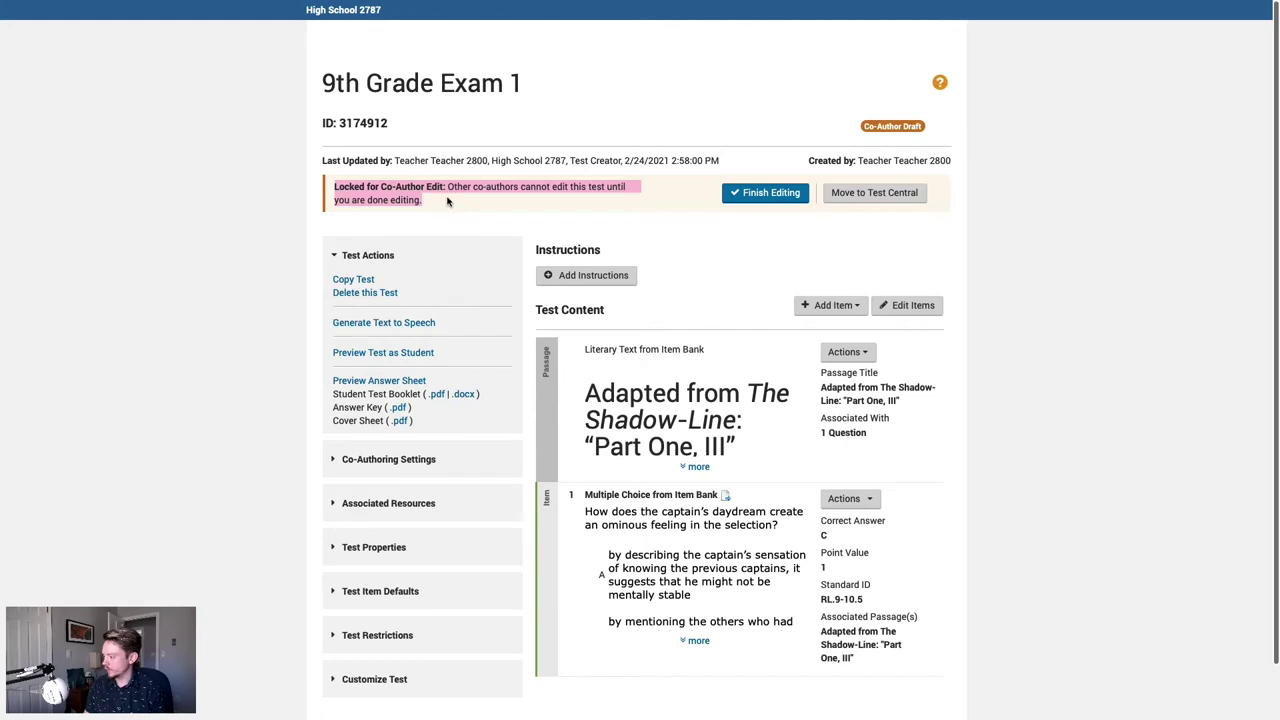
click(487, 188)
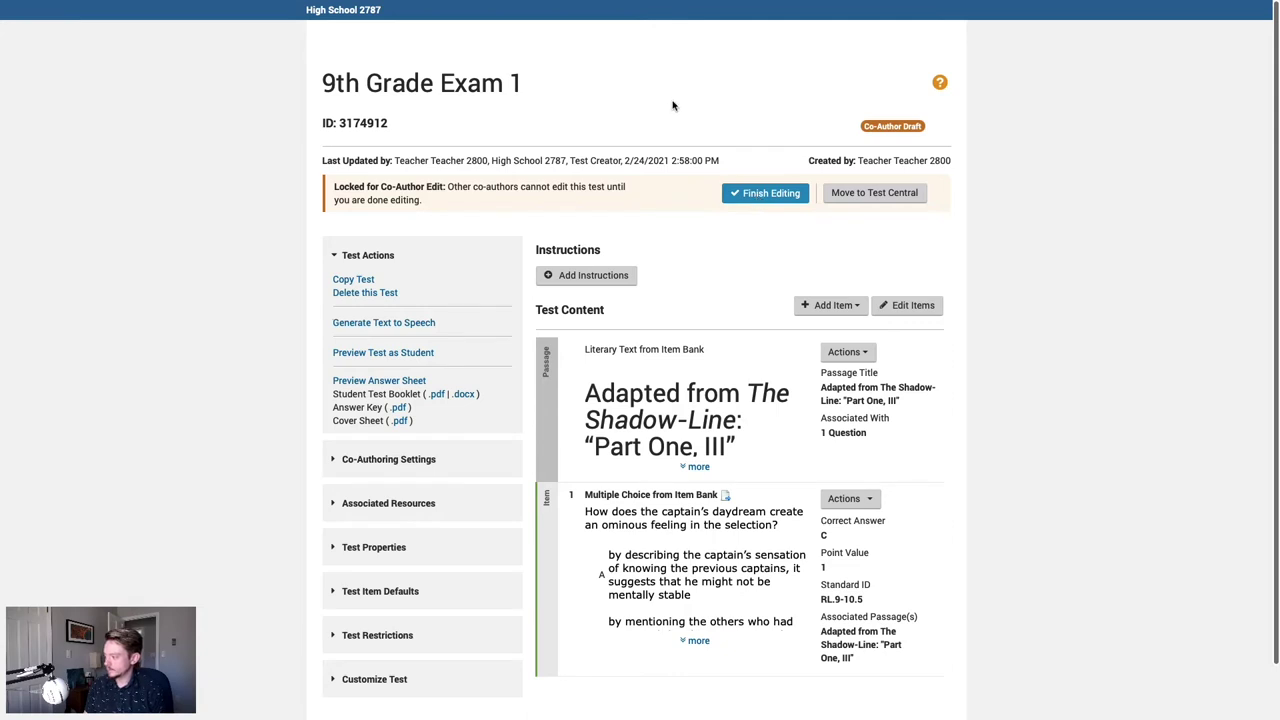
key(ctrl+w)
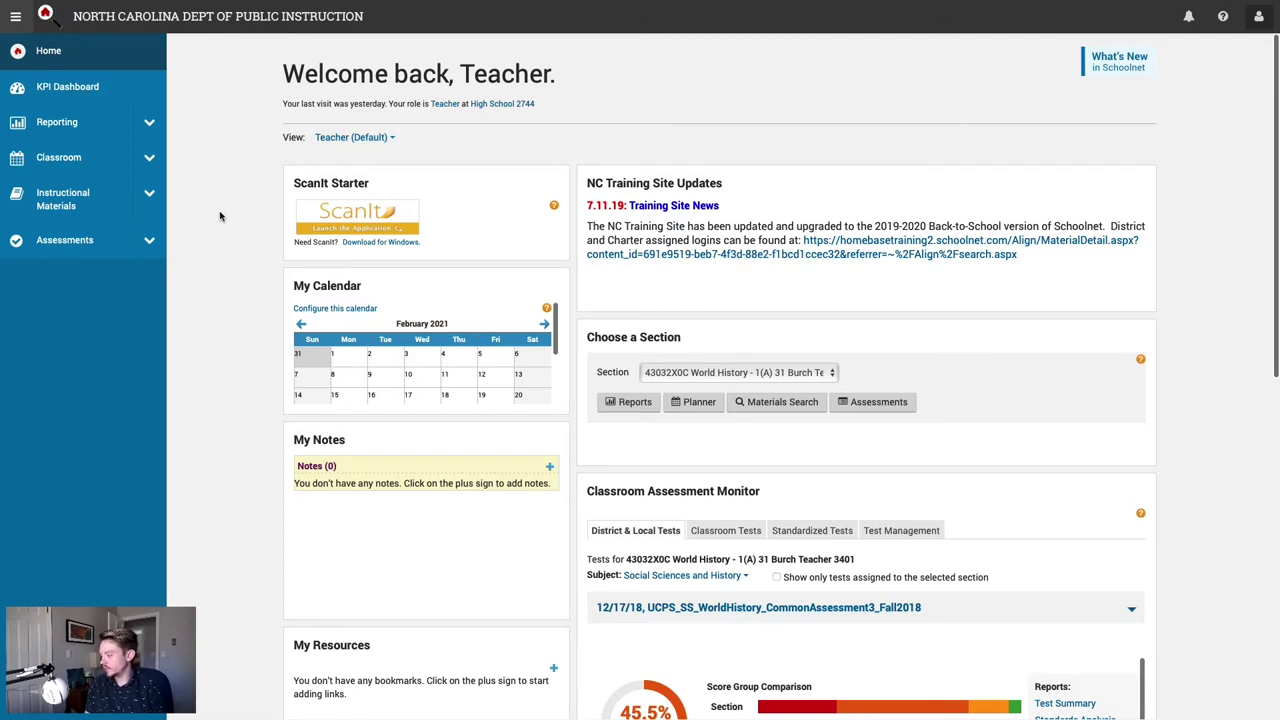
Step: From the second teacher's account, open the 9th Grade English Exams co-authoring folder and its test 9th Grade Exam 1
click(150, 241)
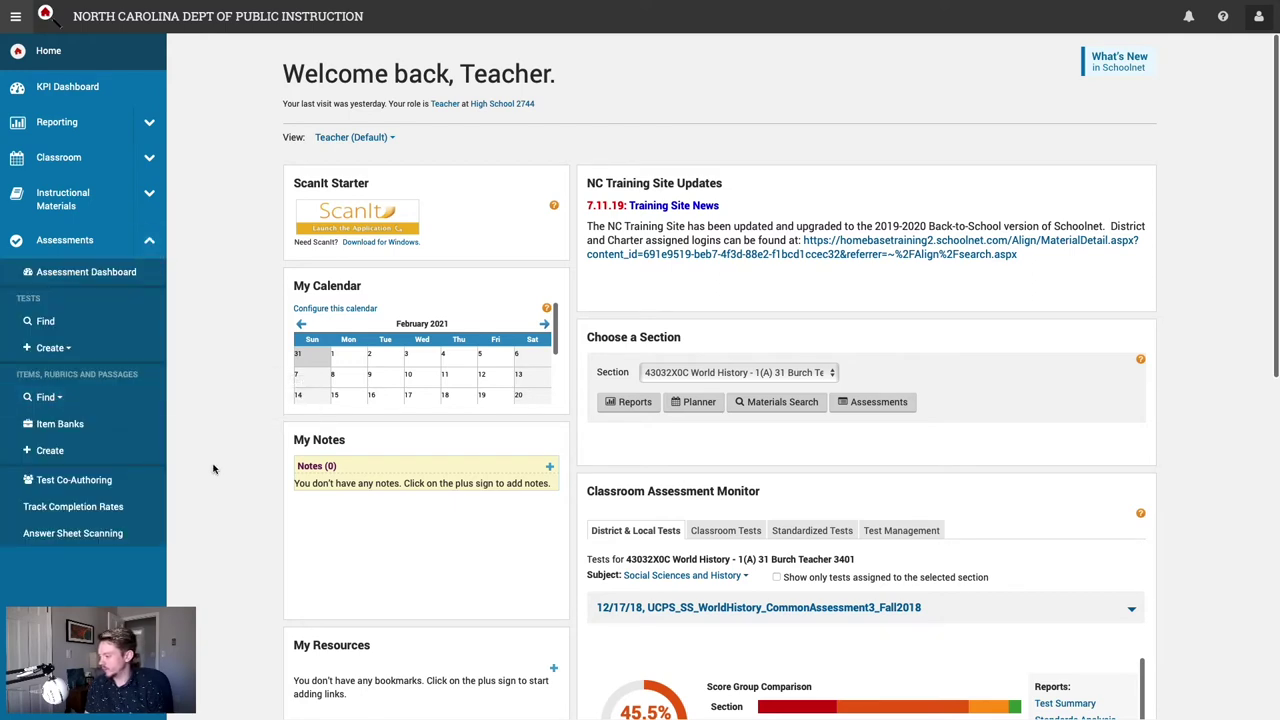
click(130, 487)
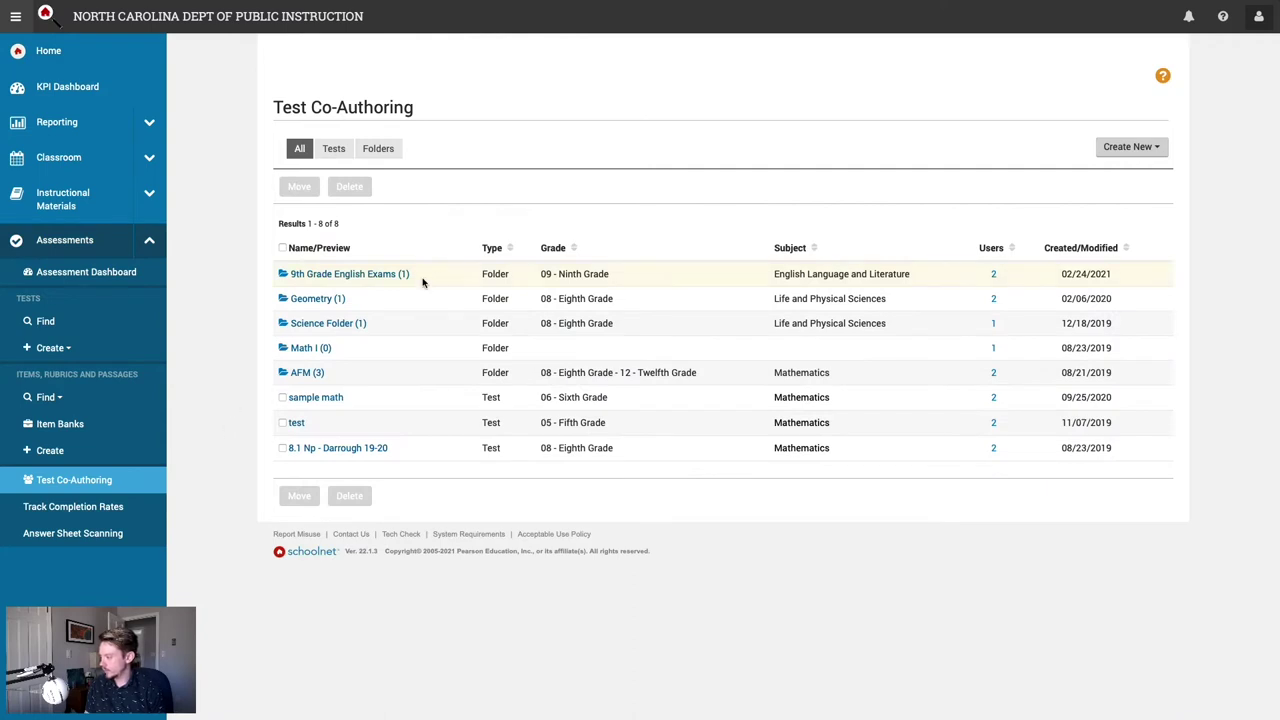
drag(430, 275, 302, 279)
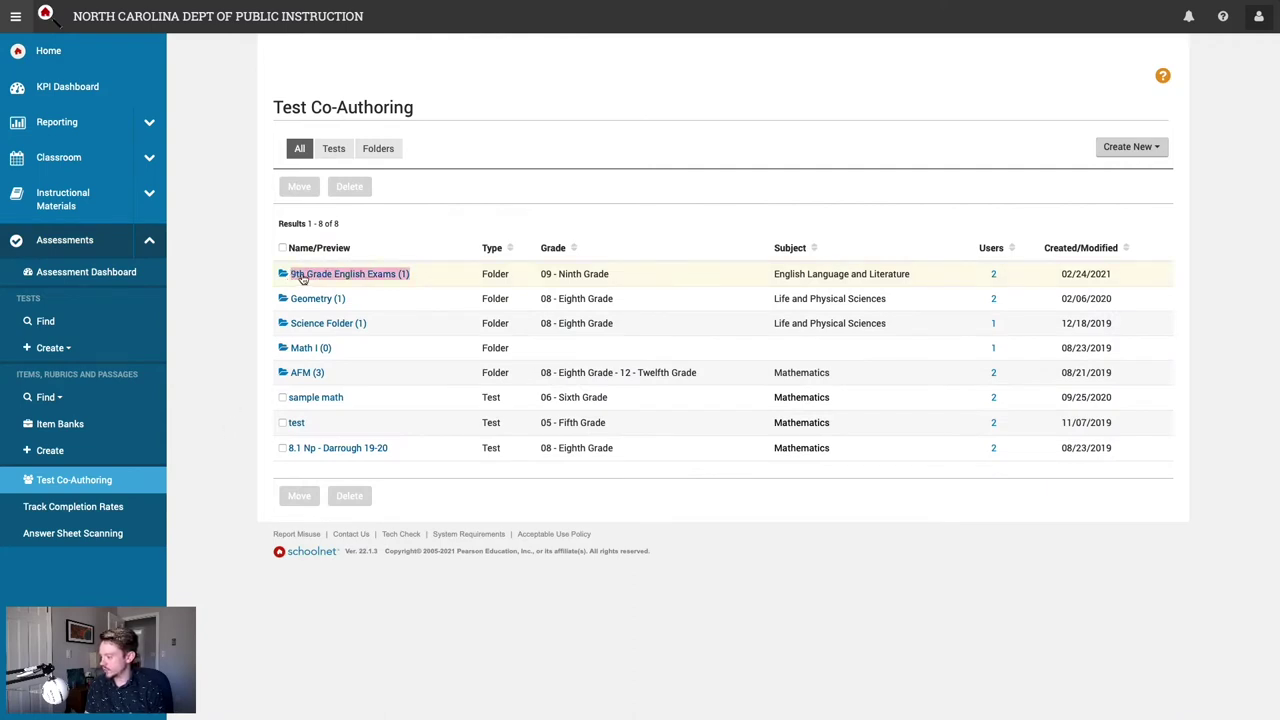
click(378, 278)
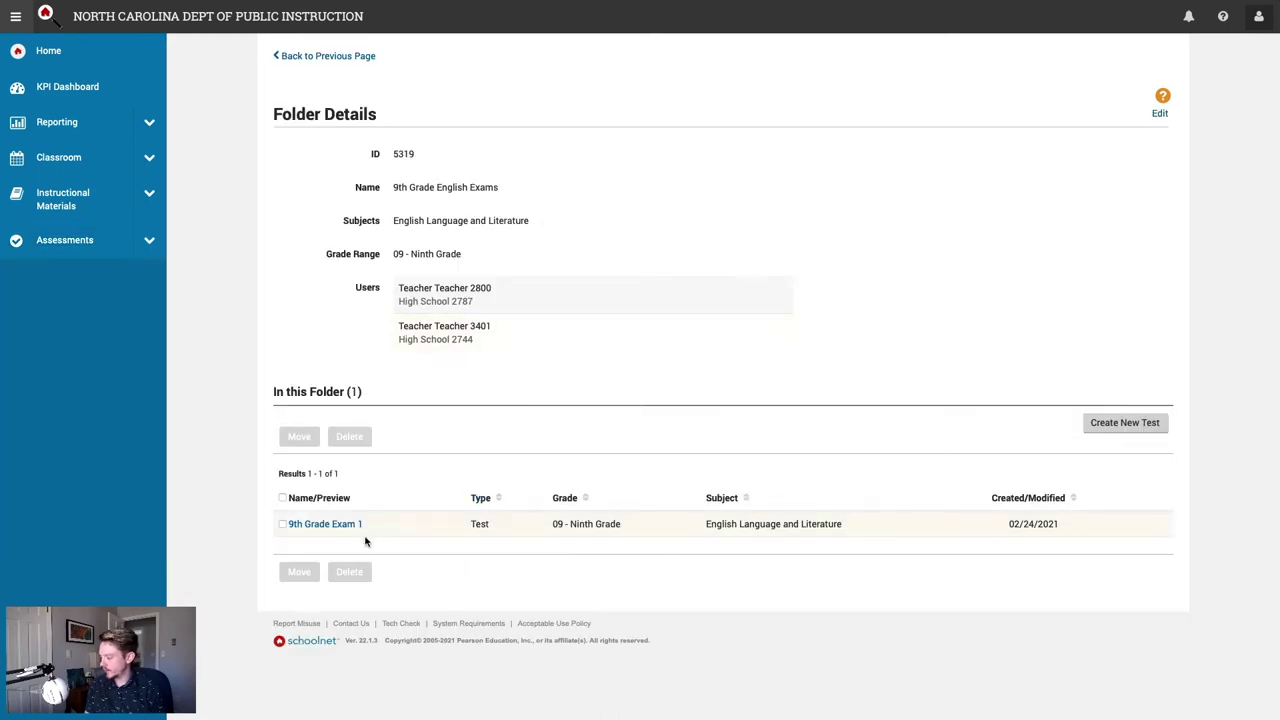
drag(377, 525, 296, 527)
click(425, 502)
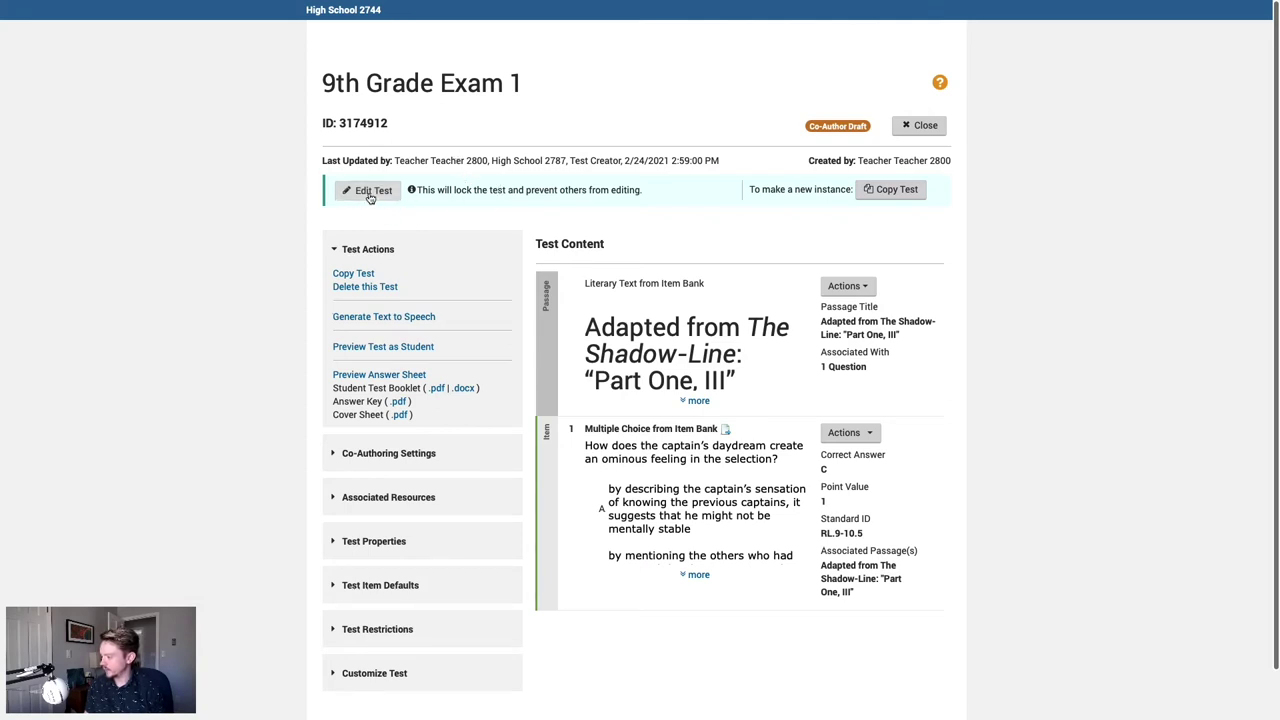
Step: Read the notice about locking the test and start editing 9th Grade Exam 1 as the co-author
drag(415, 190, 627, 196)
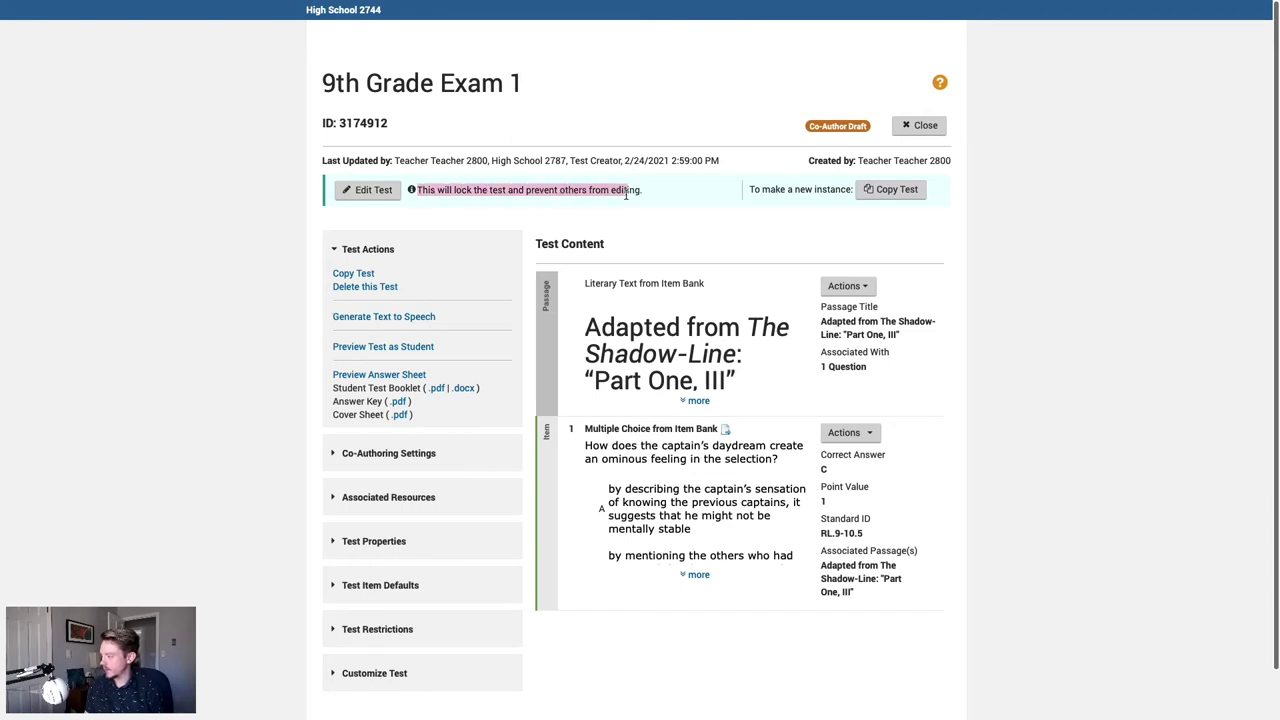
click(661, 201)
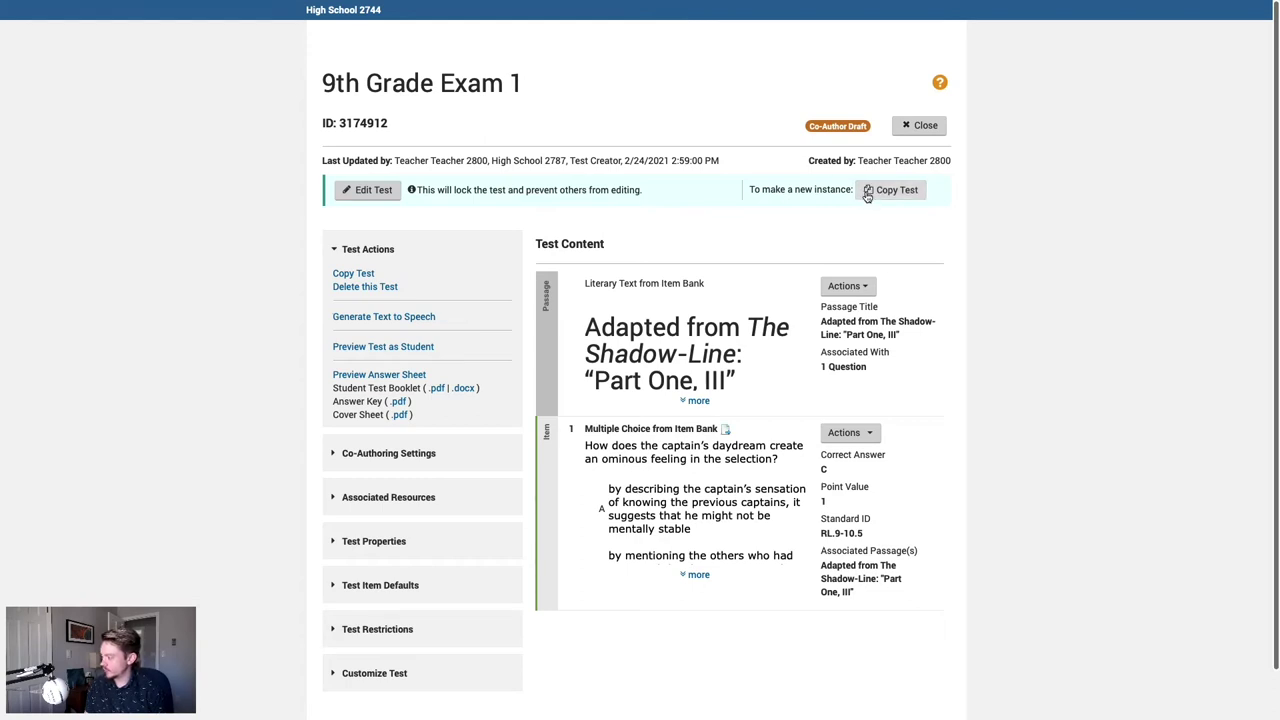
drag(857, 161, 762, 186)
click(762, 186)
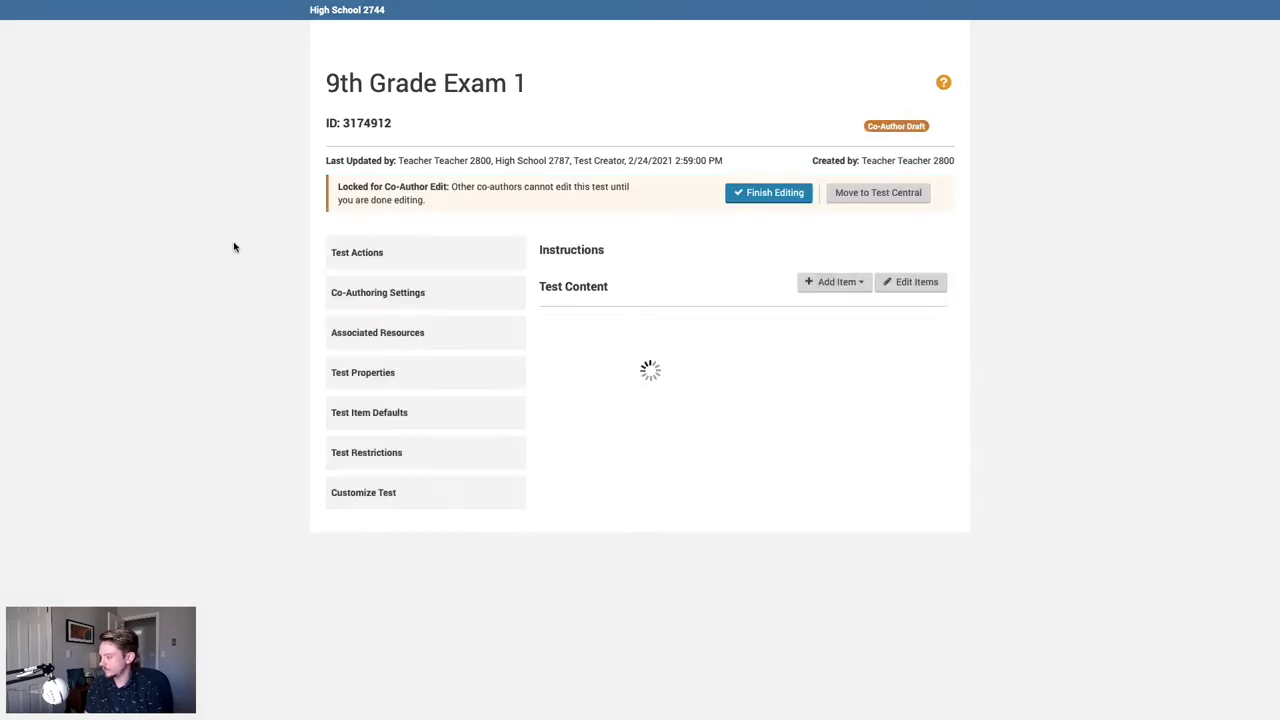
Step: Add the item bank's W.9-10.2.b and W.9-10.2.c checklist items and the L.9-10.6 gap match item to the test
click(829, 306)
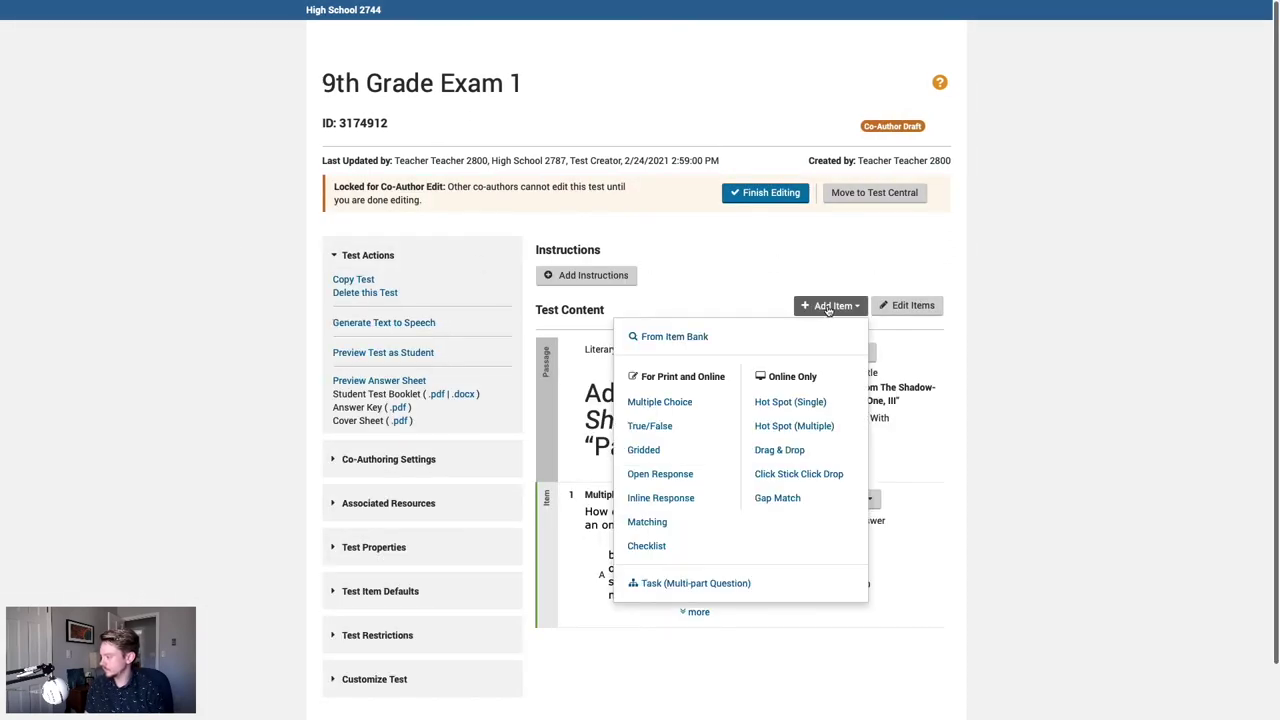
click(775, 305)
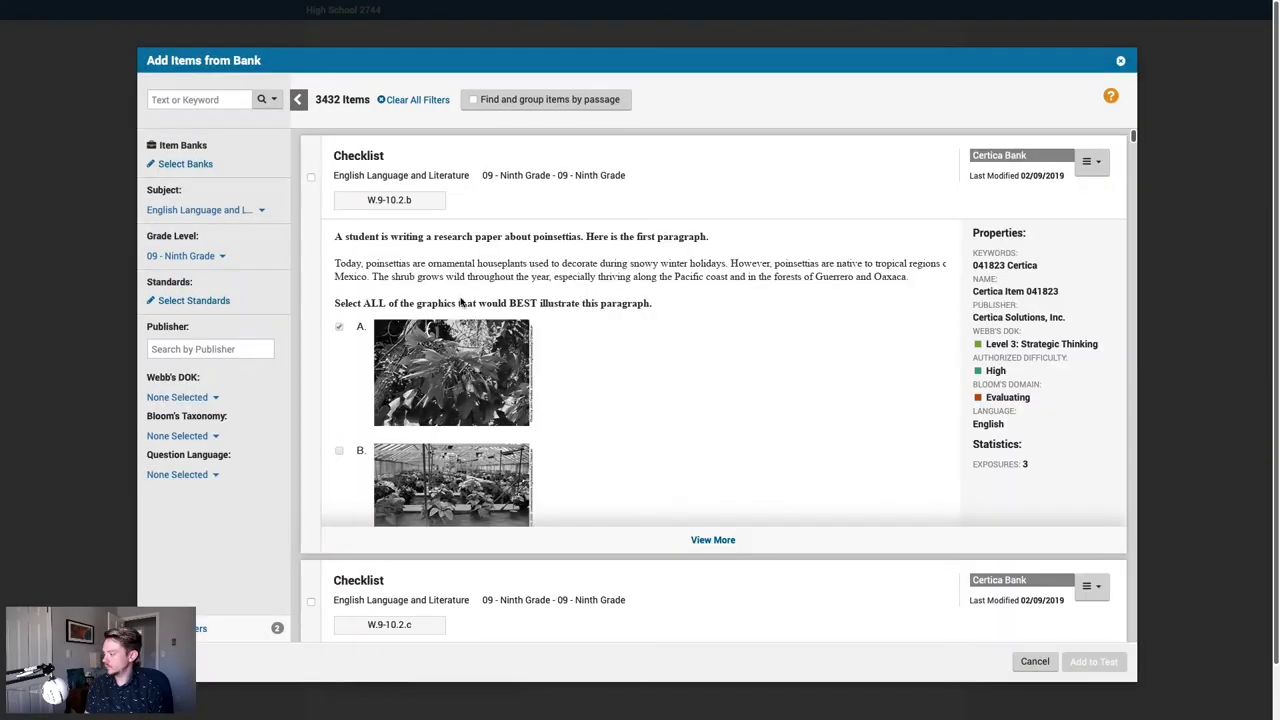
click(311, 181)
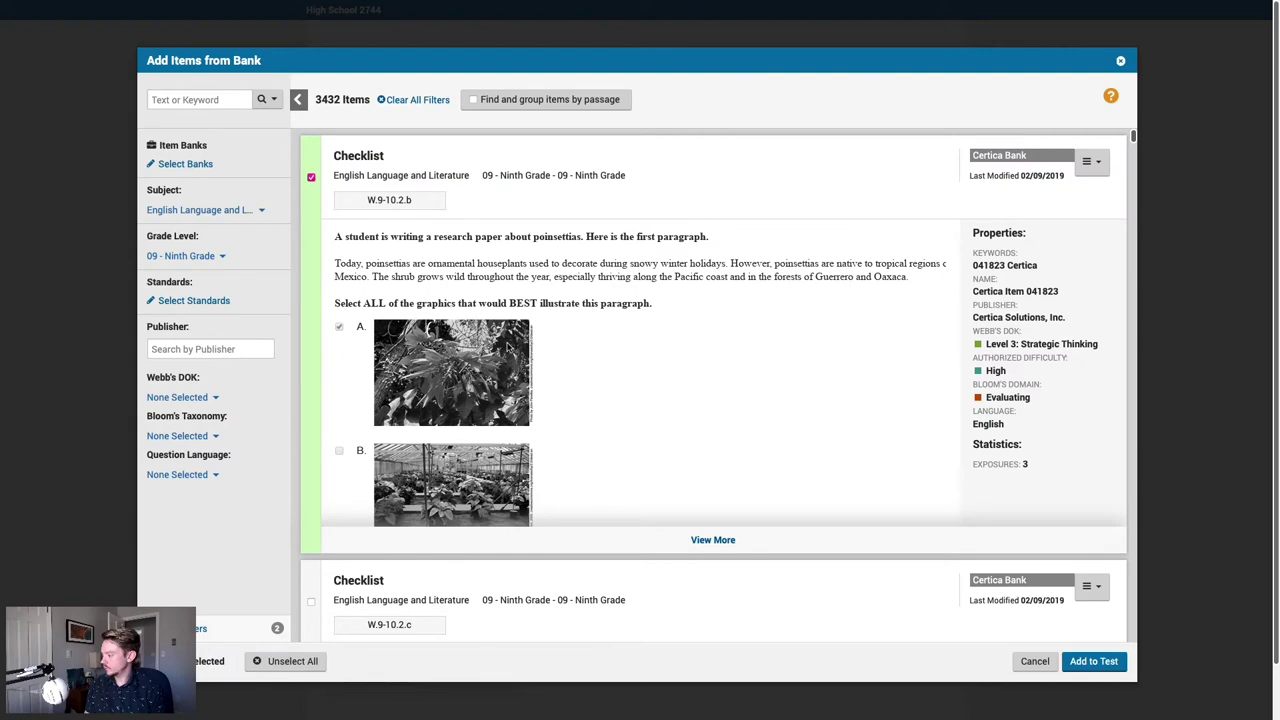
scroll(312, 220, down, 4)
click(311, 236)
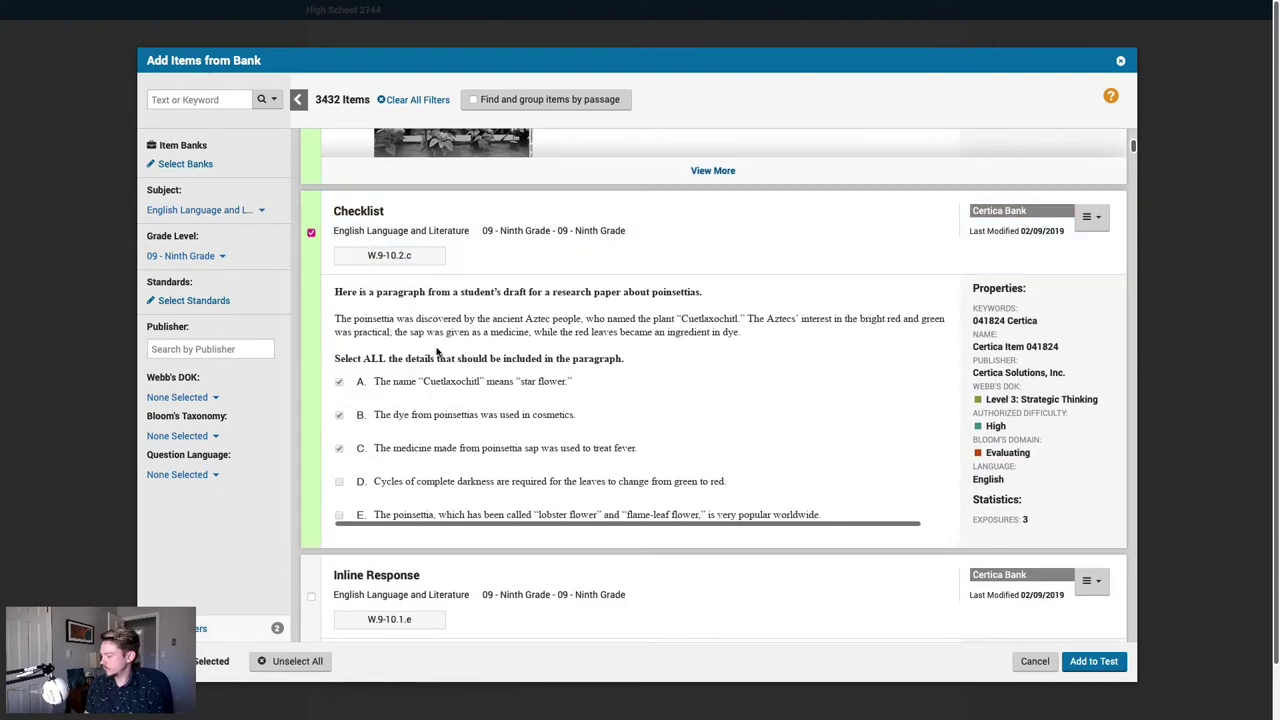
scroll(310, 215, down, 10)
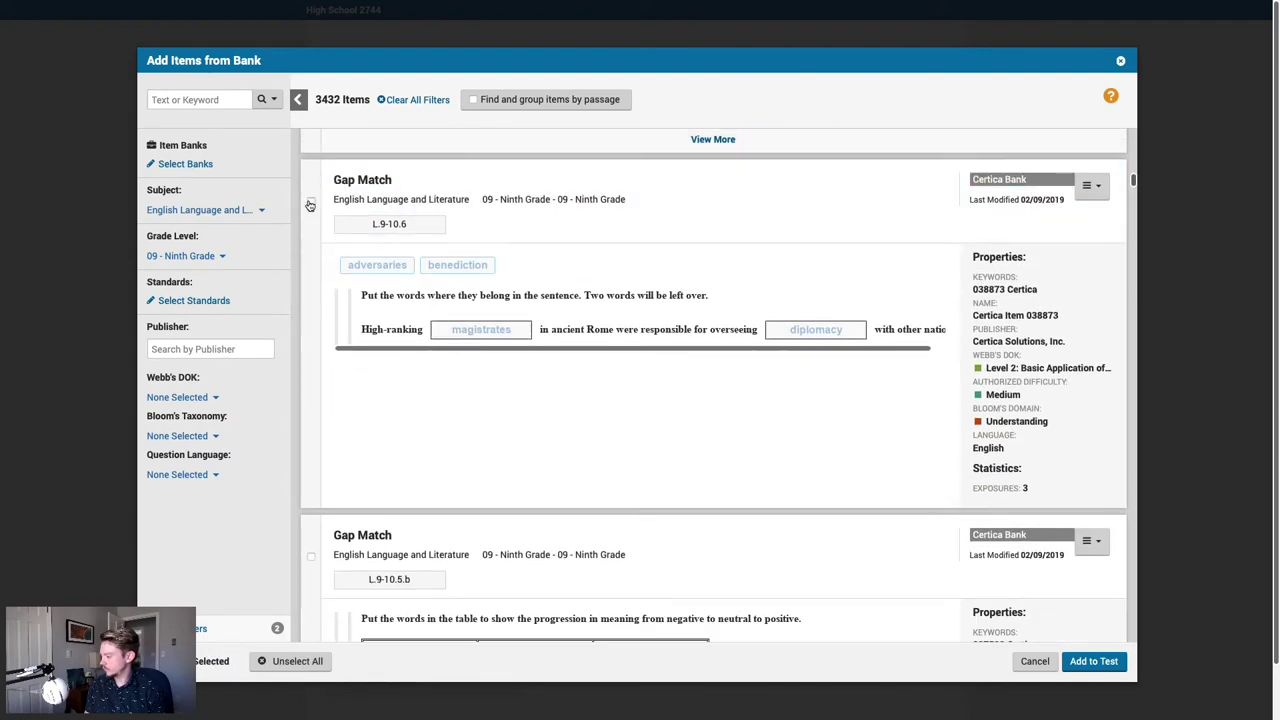
click(311, 205)
click(1090, 661)
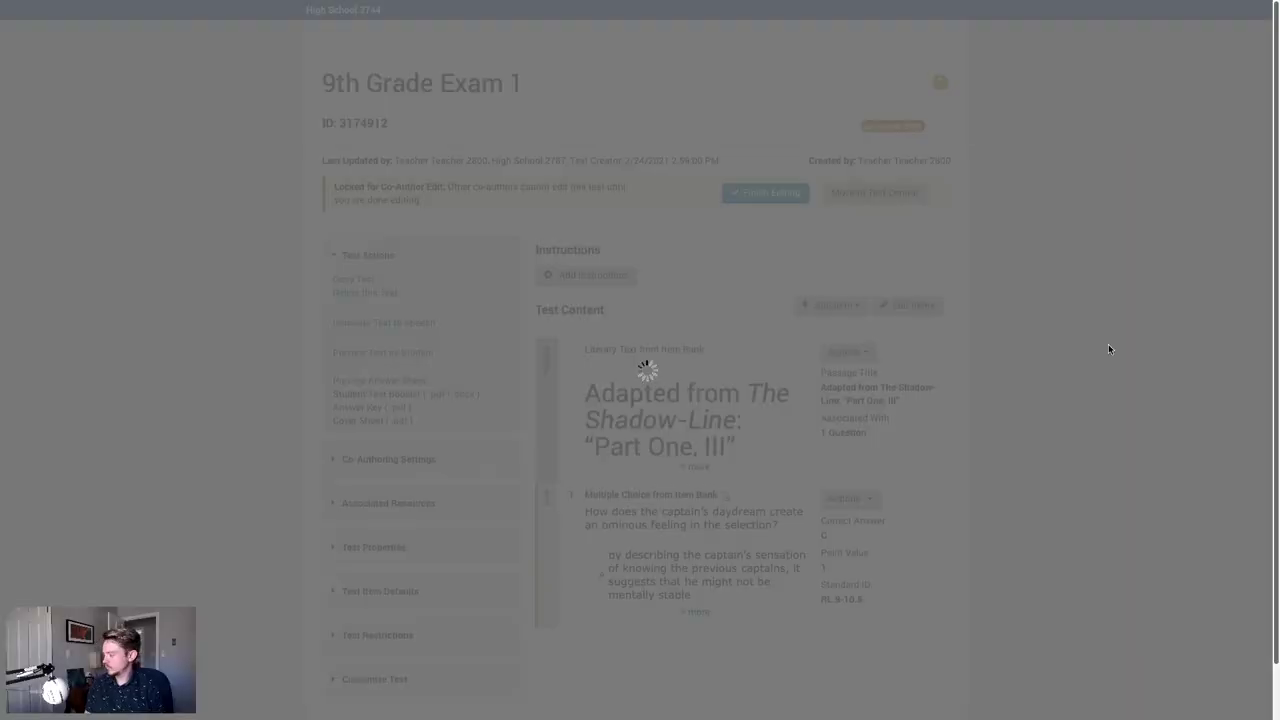
Step: Add the test instructions "Do your best!" and save them
click(610, 274)
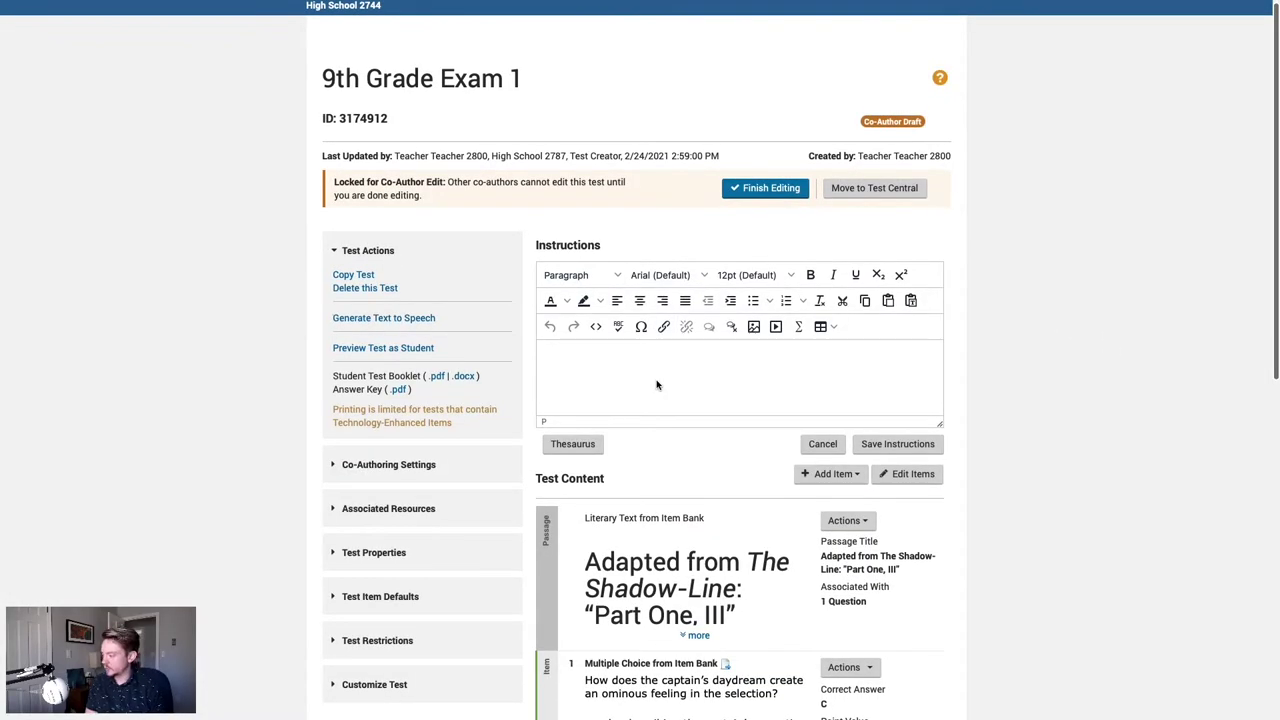
text(Do your best!)
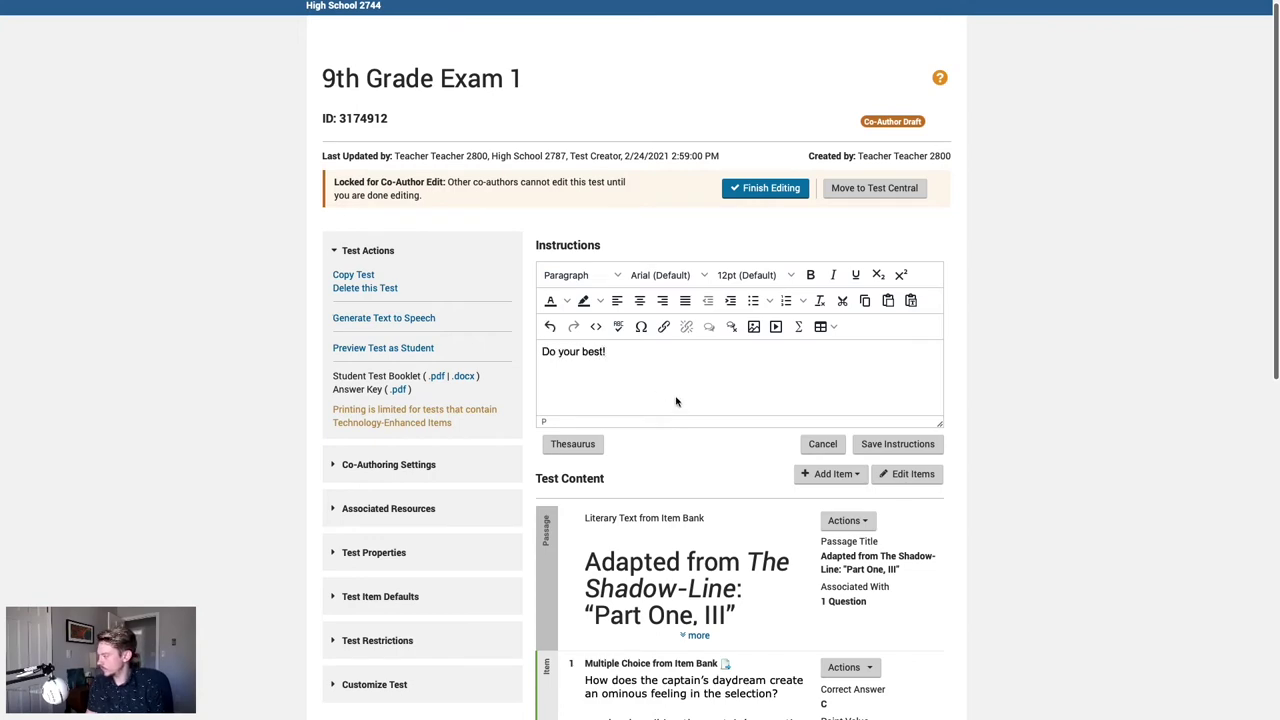
click(895, 444)
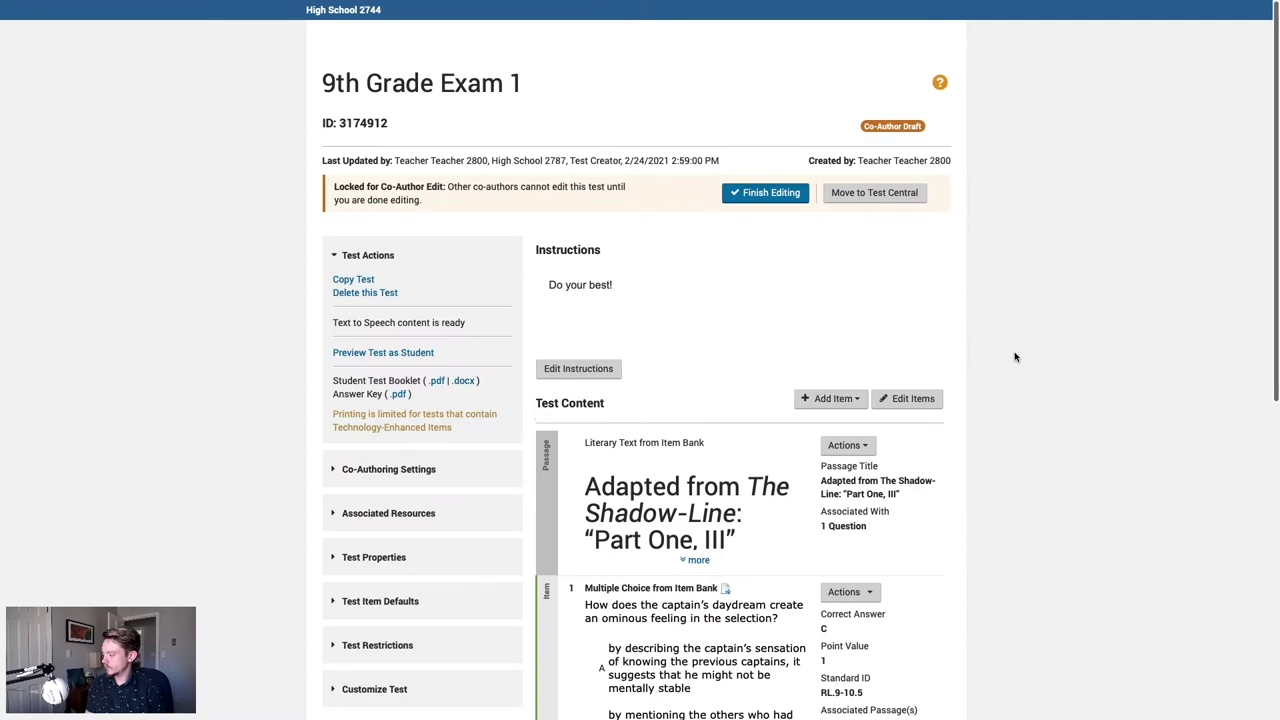
Step: Review the test content with the added items and finish editing the test
scroll(1020, 354, down, 4)
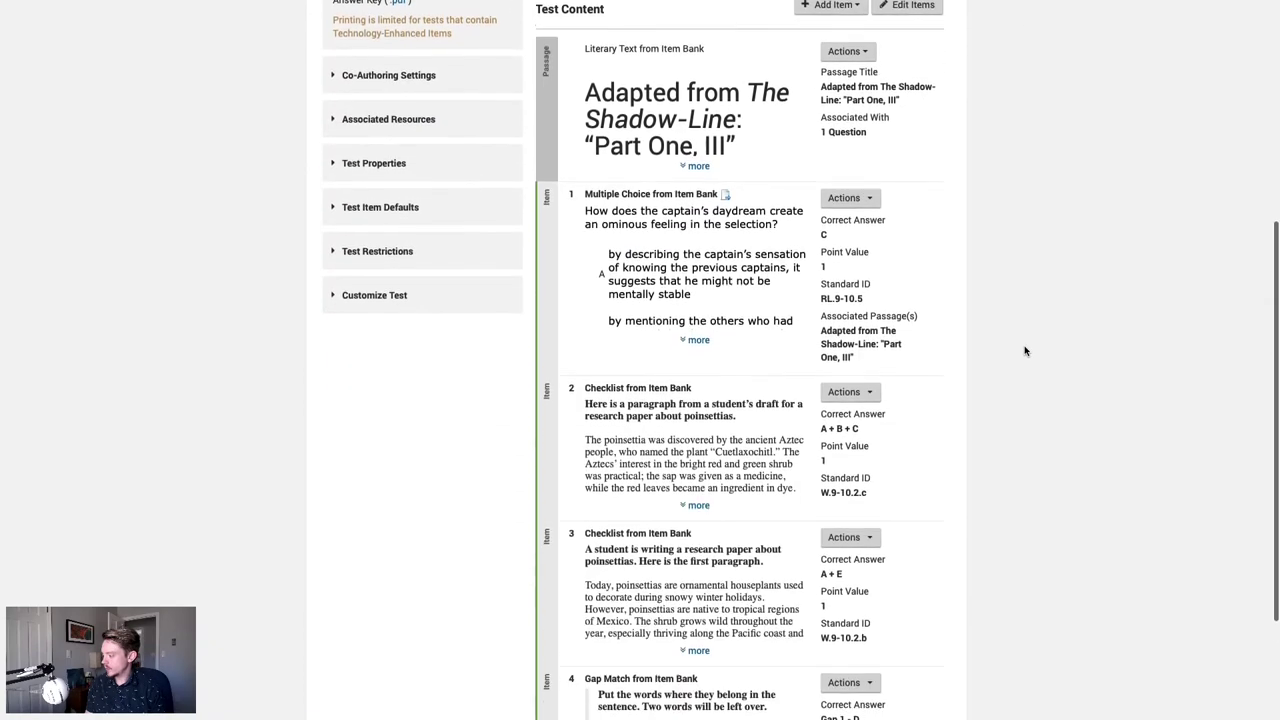
scroll(1025, 351, down, 1)
scroll(1025, 351, up, 5)
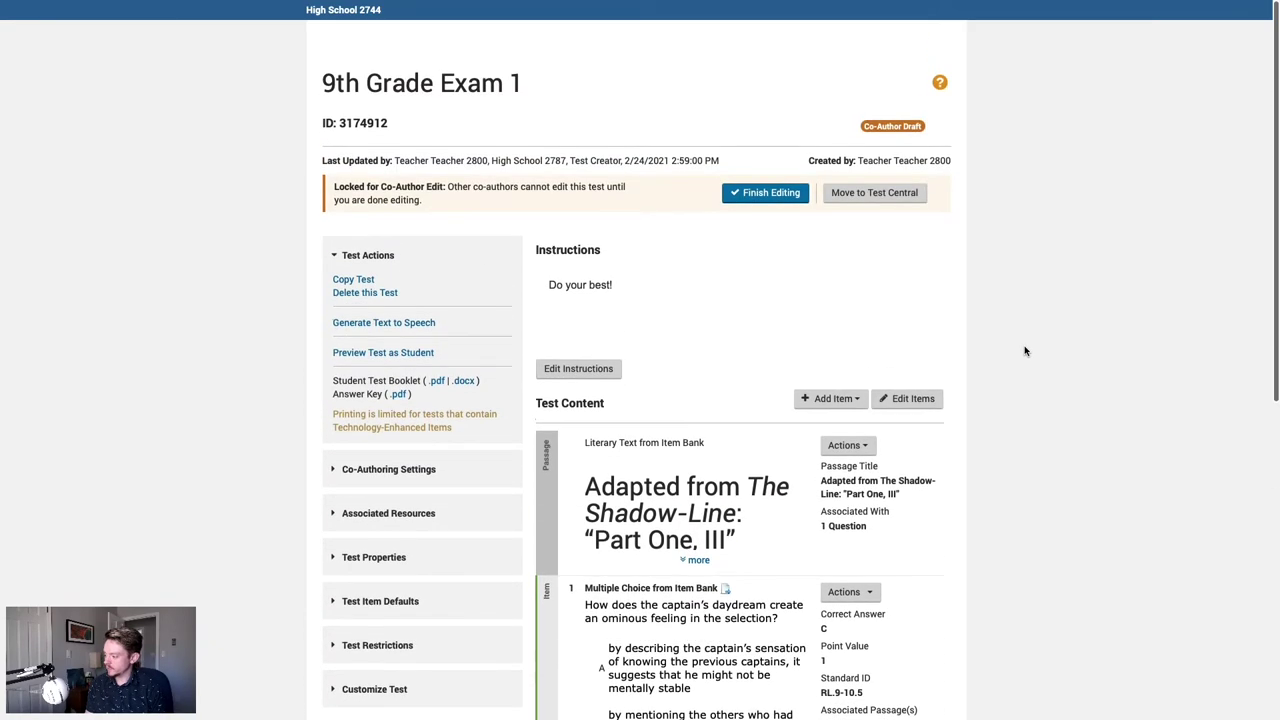
click(756, 194)
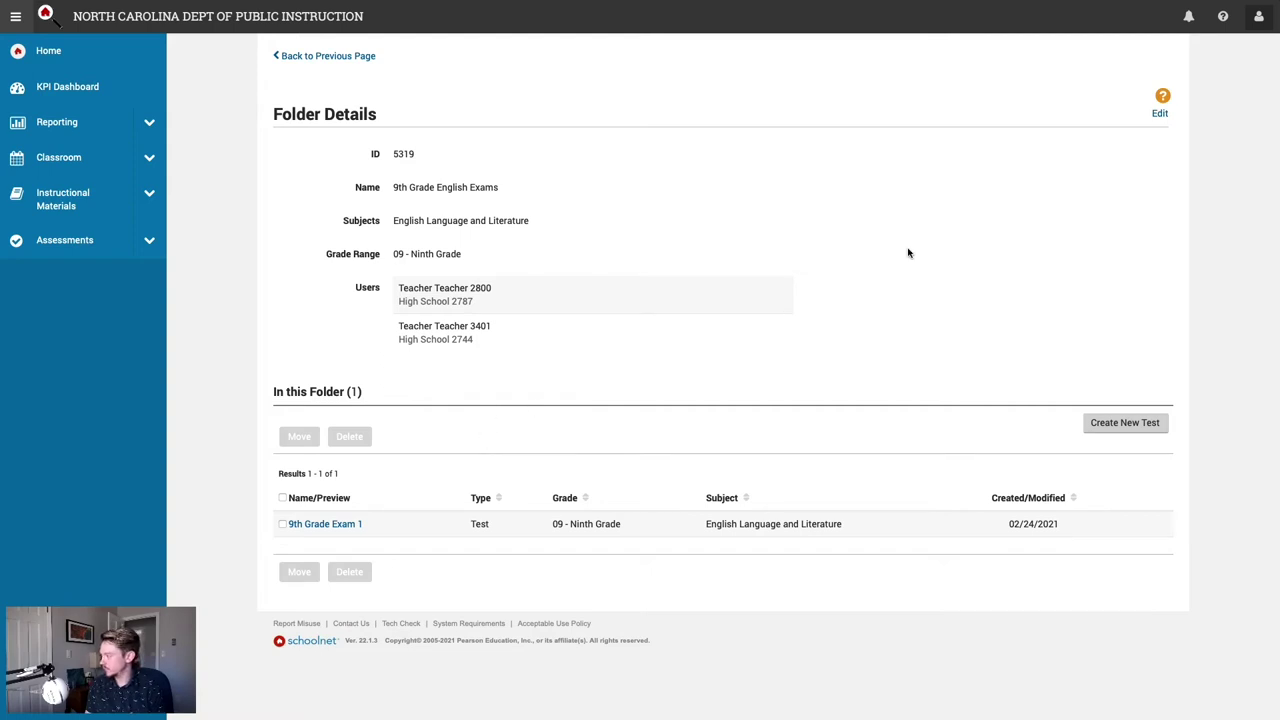
Step: Edit the 9th Grade English Exams folder to add the leader user from Elementary School 2754 without view-only access, and save
click(1160, 115)
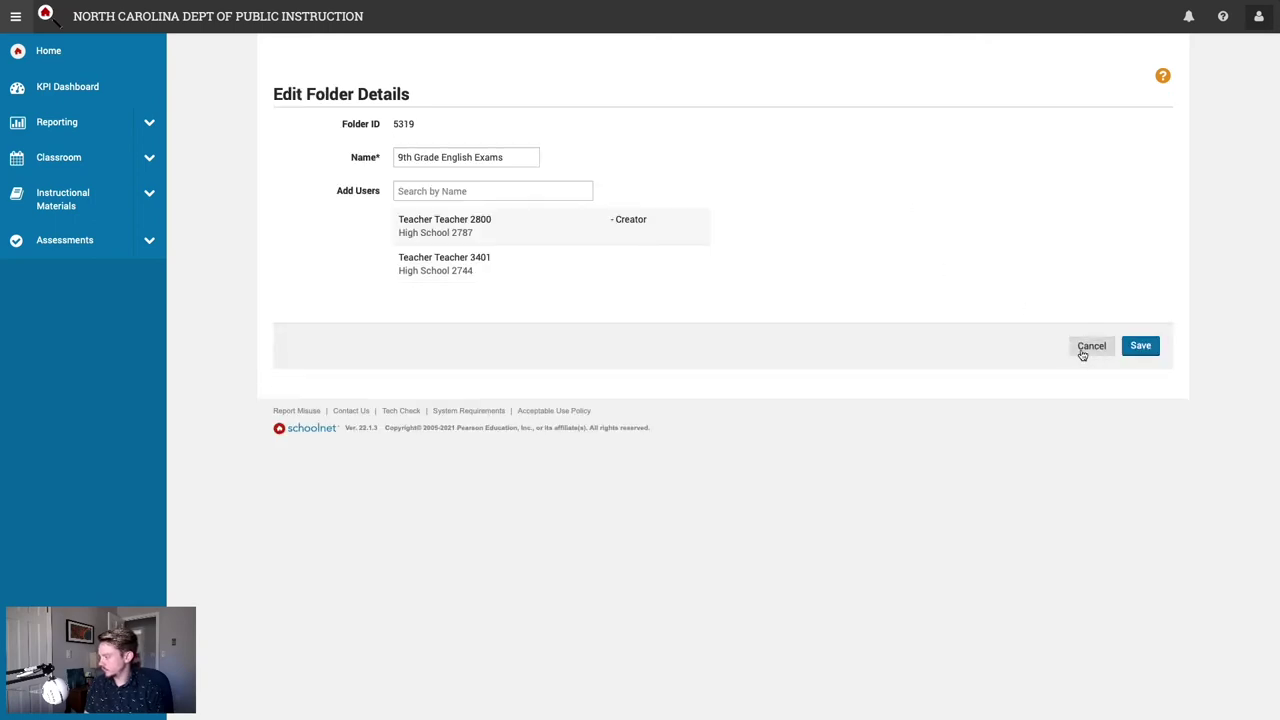
click(532, 190)
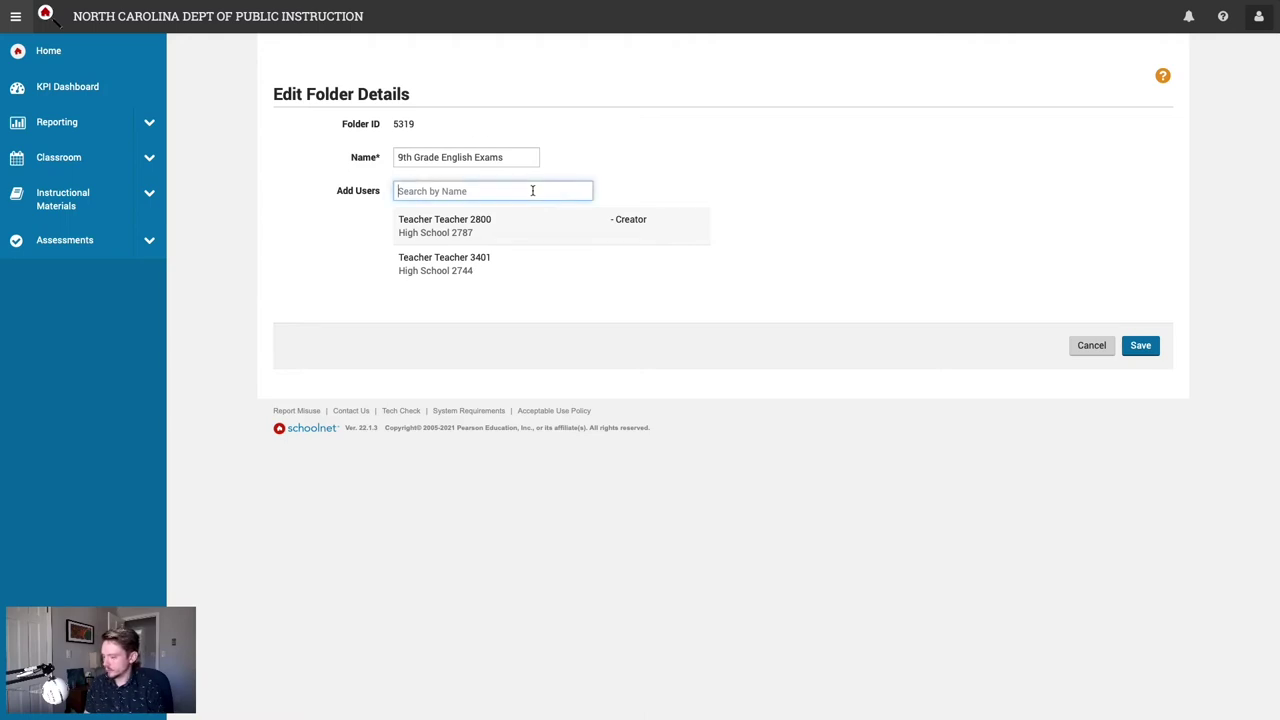
text(Leader 1)
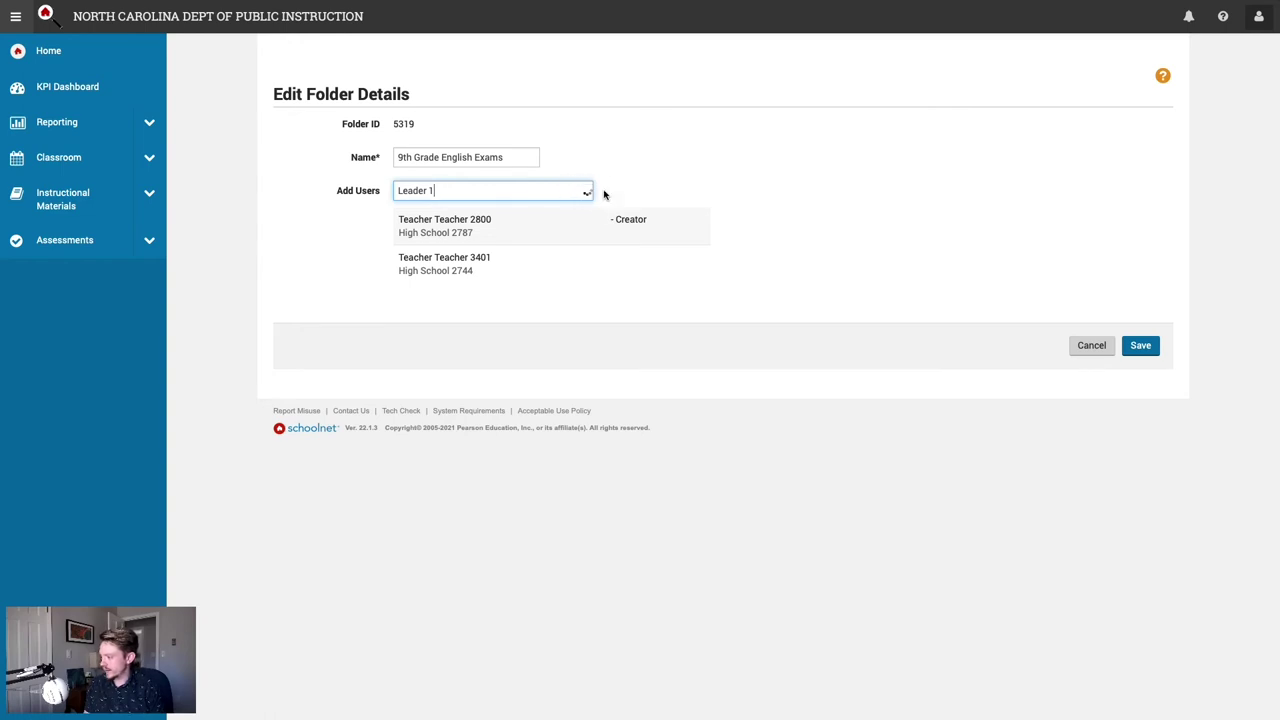
scroll(637, 257, down, 5)
scroll(639, 259, down, 5)
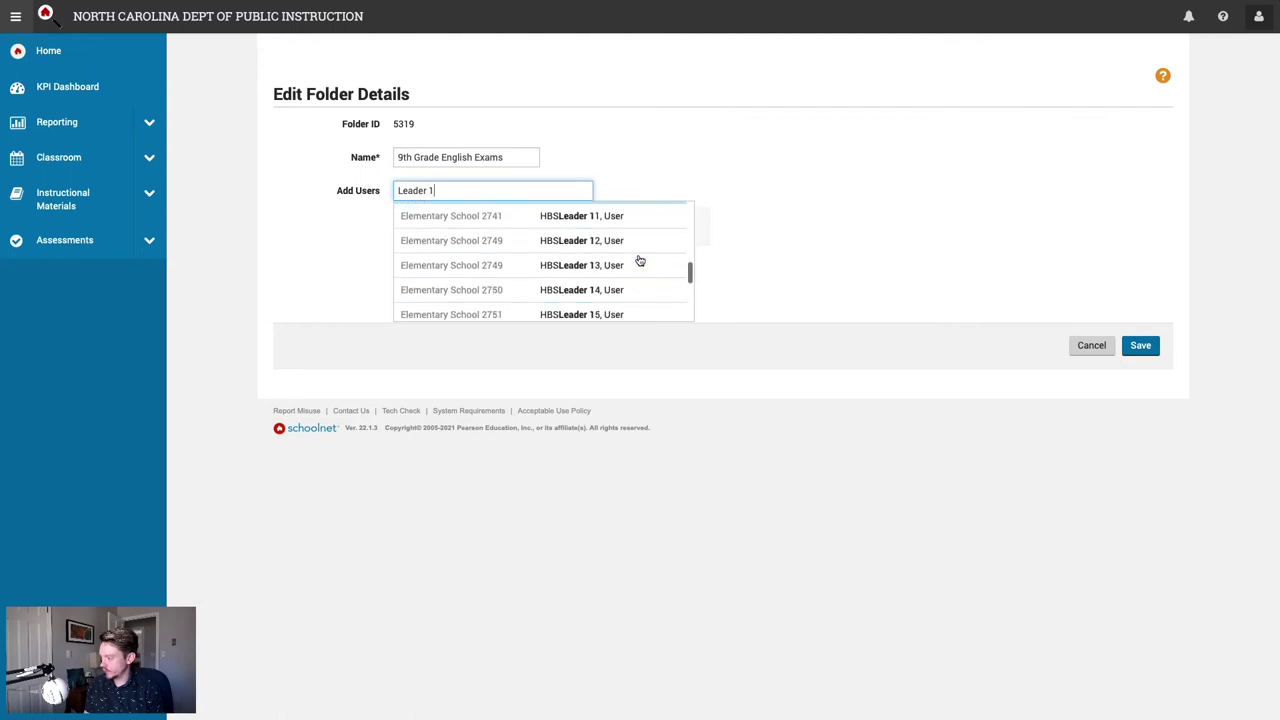
scroll(639, 260, down, 1)
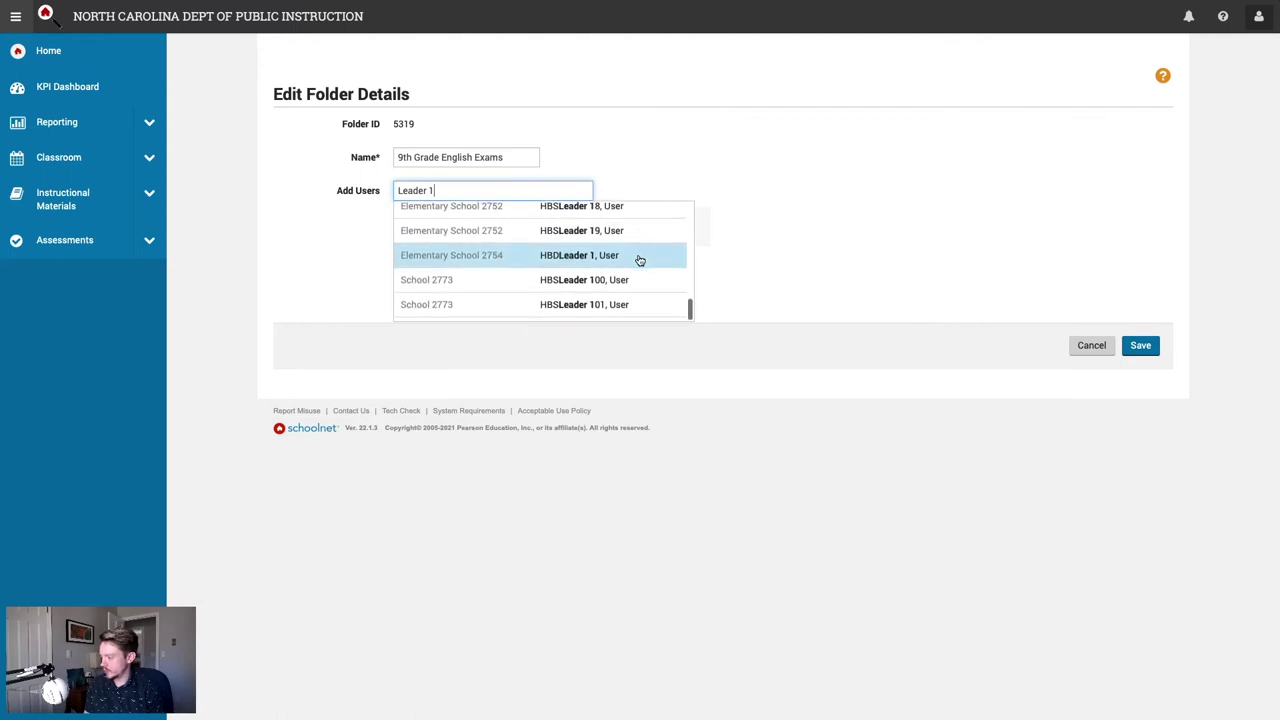
click(563, 262)
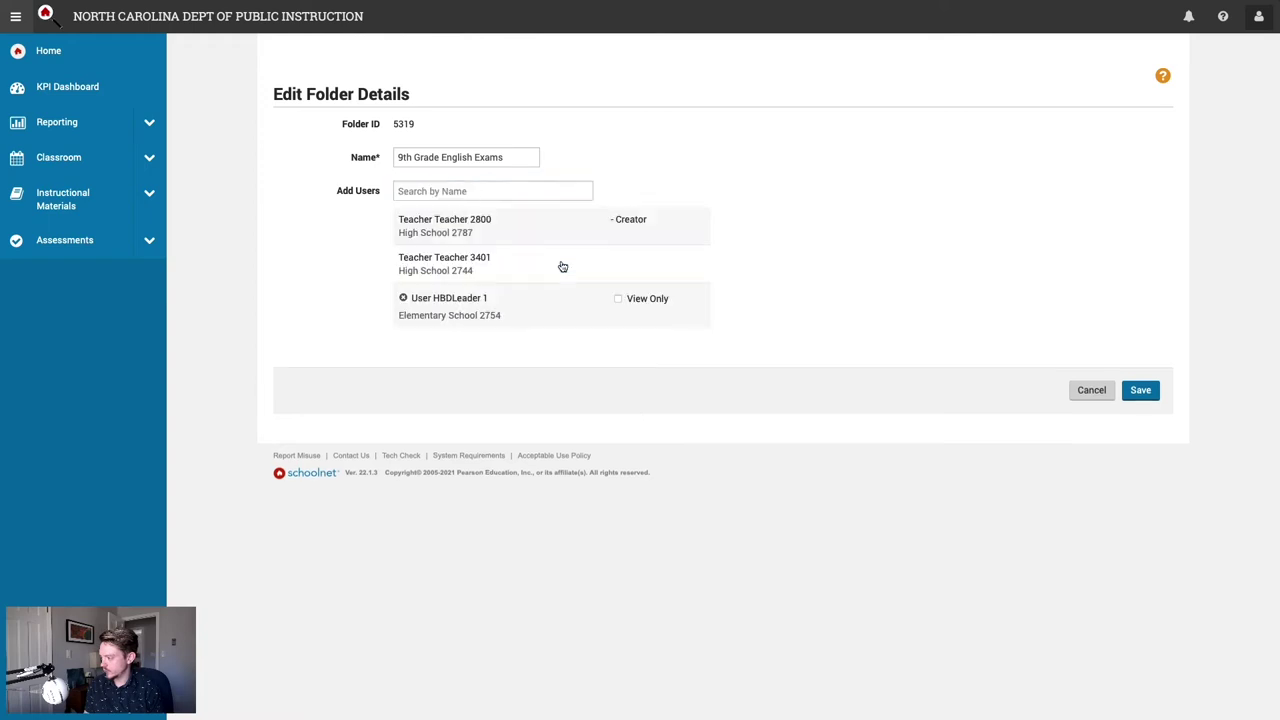
click(1141, 391)
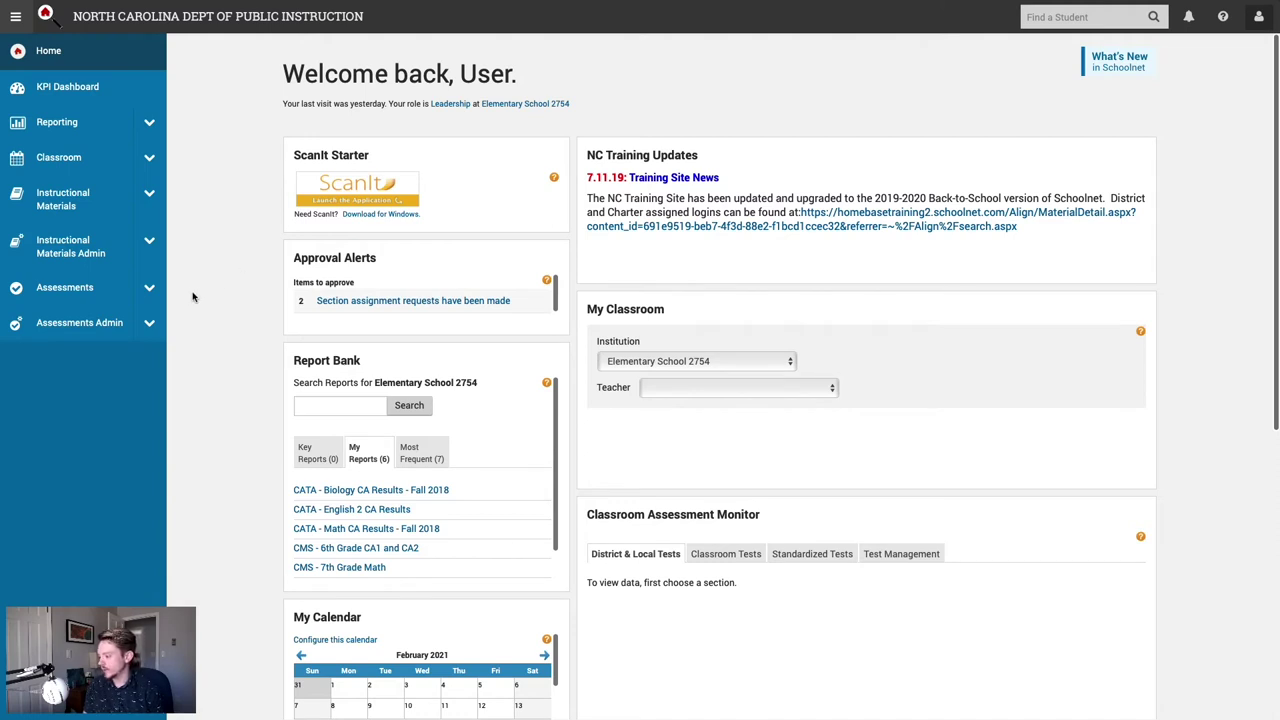
Step: Open the Test Co-Authoring list from the leader's account
click(147, 290)
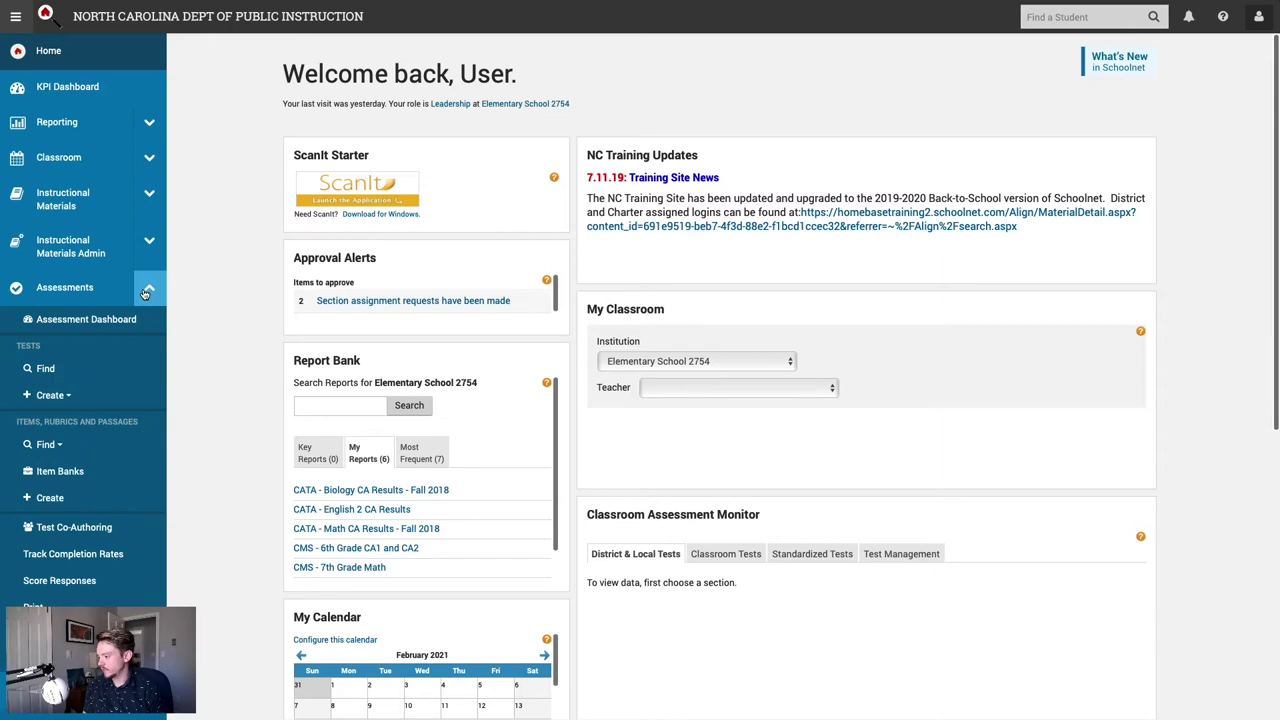
click(107, 538)
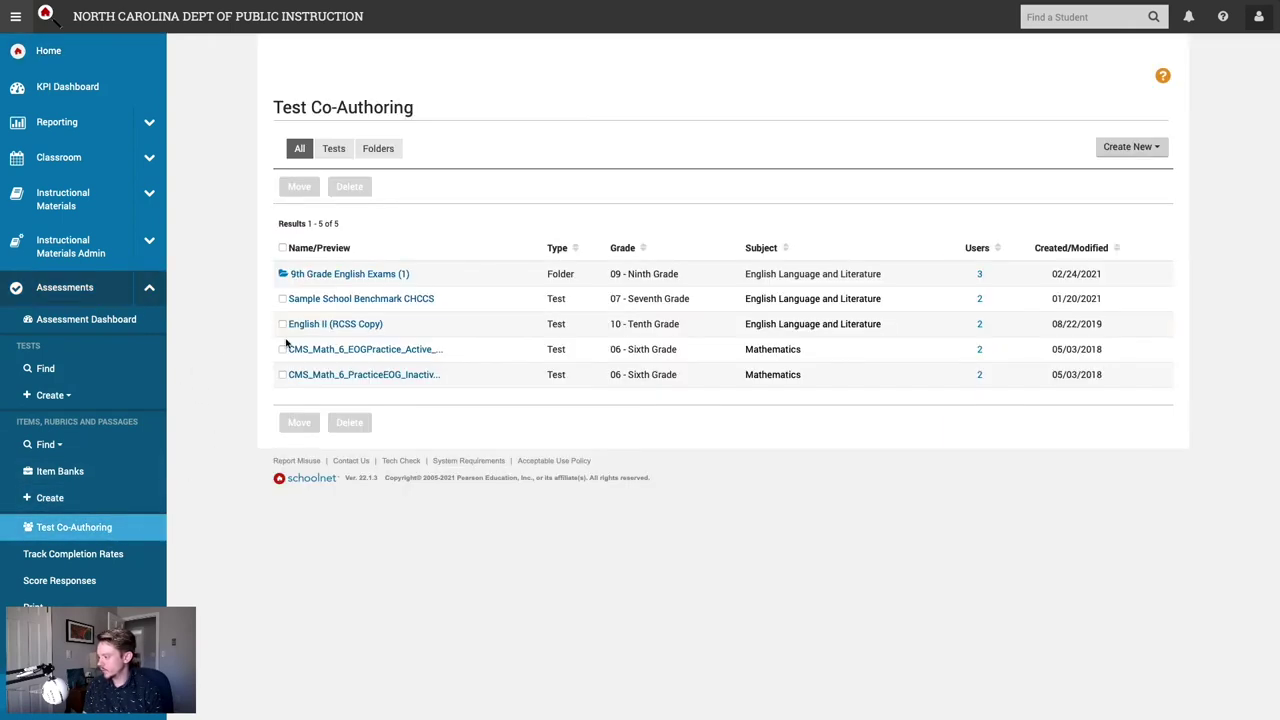
Step: Open the 9th Grade Exam 1 test from the 9th Grade English Exams folder and start editing its test properties
drag(423, 277, 284, 276)
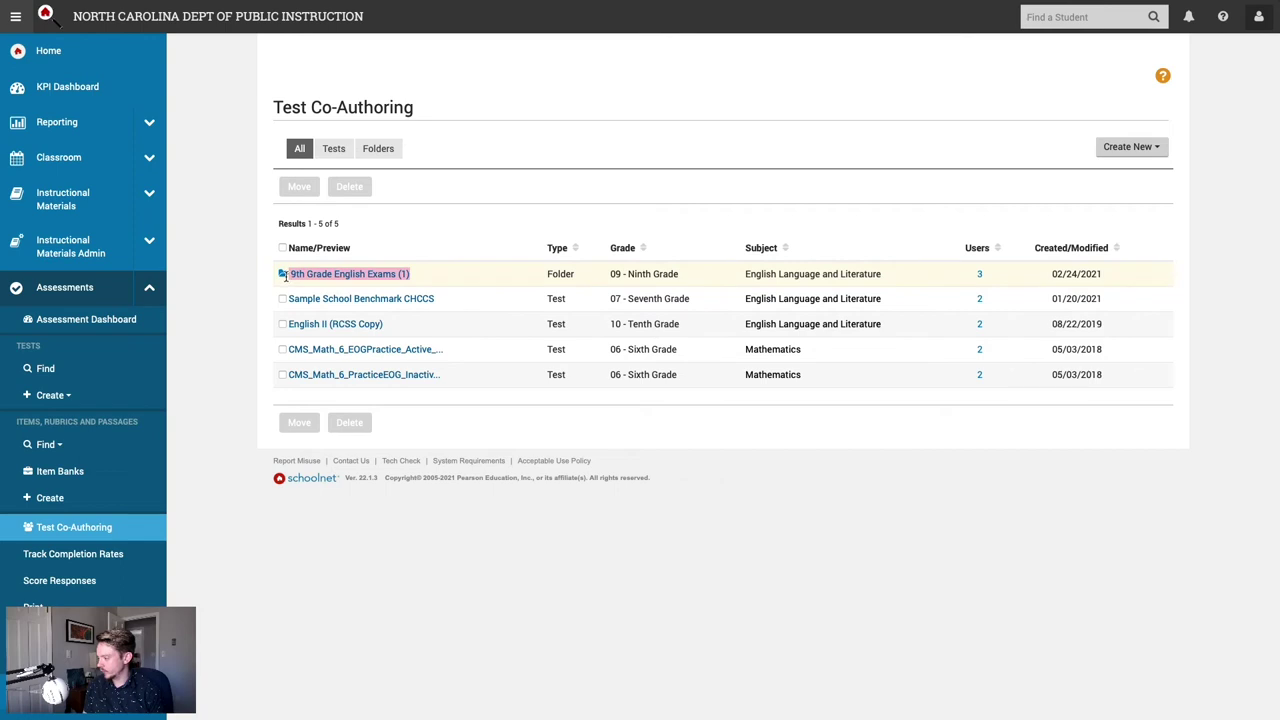
click(337, 278)
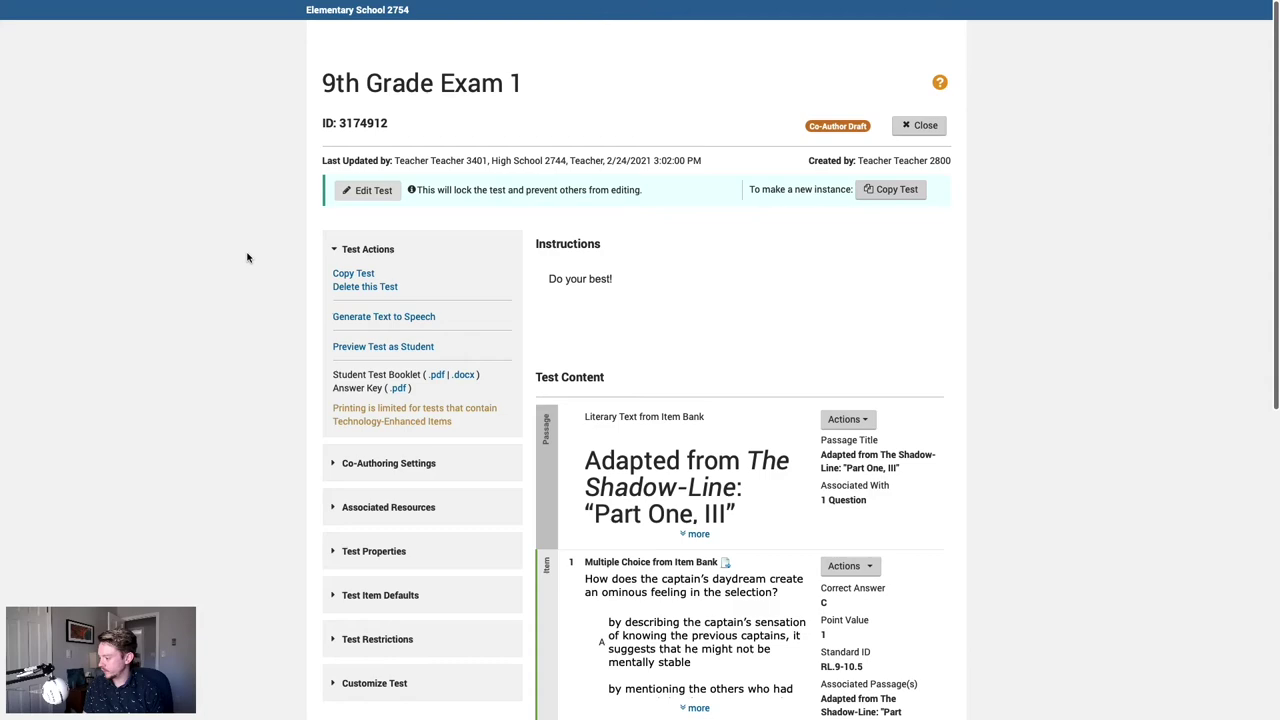
scroll(246, 383, down, 2)
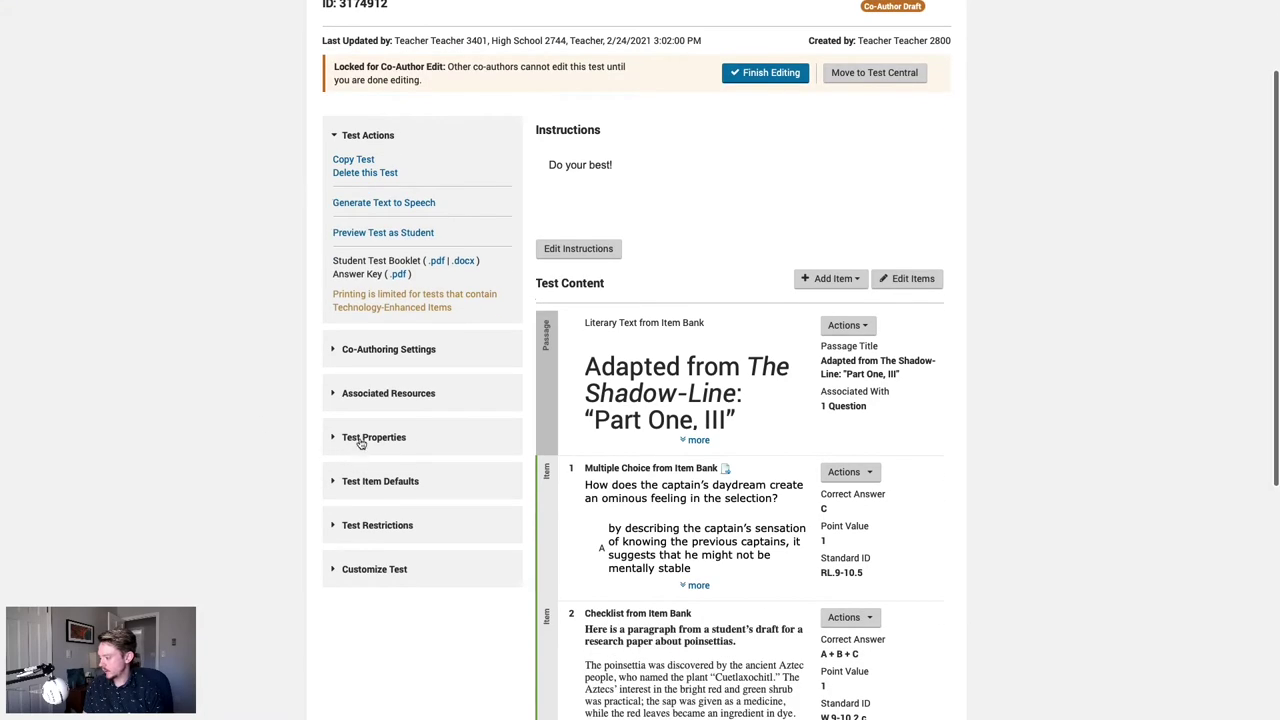
click(356, 437)
scroll(178, 409, down, 7)
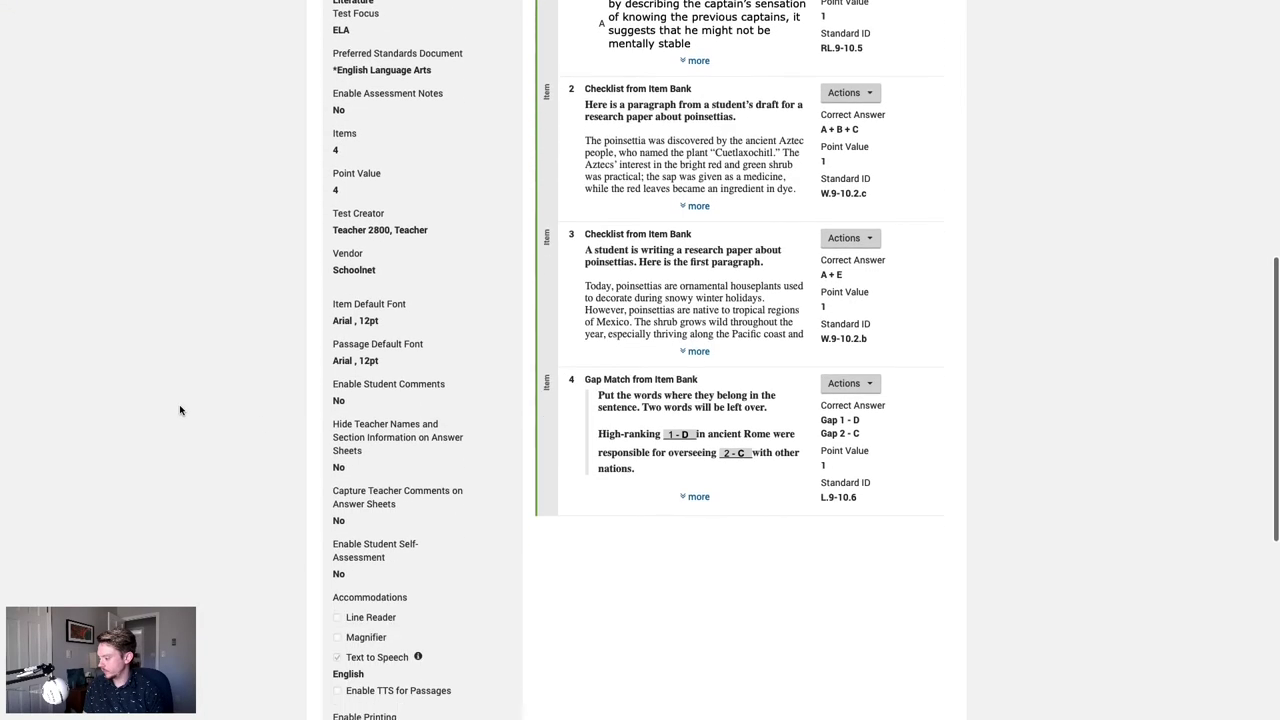
scroll(180, 410, down, 2)
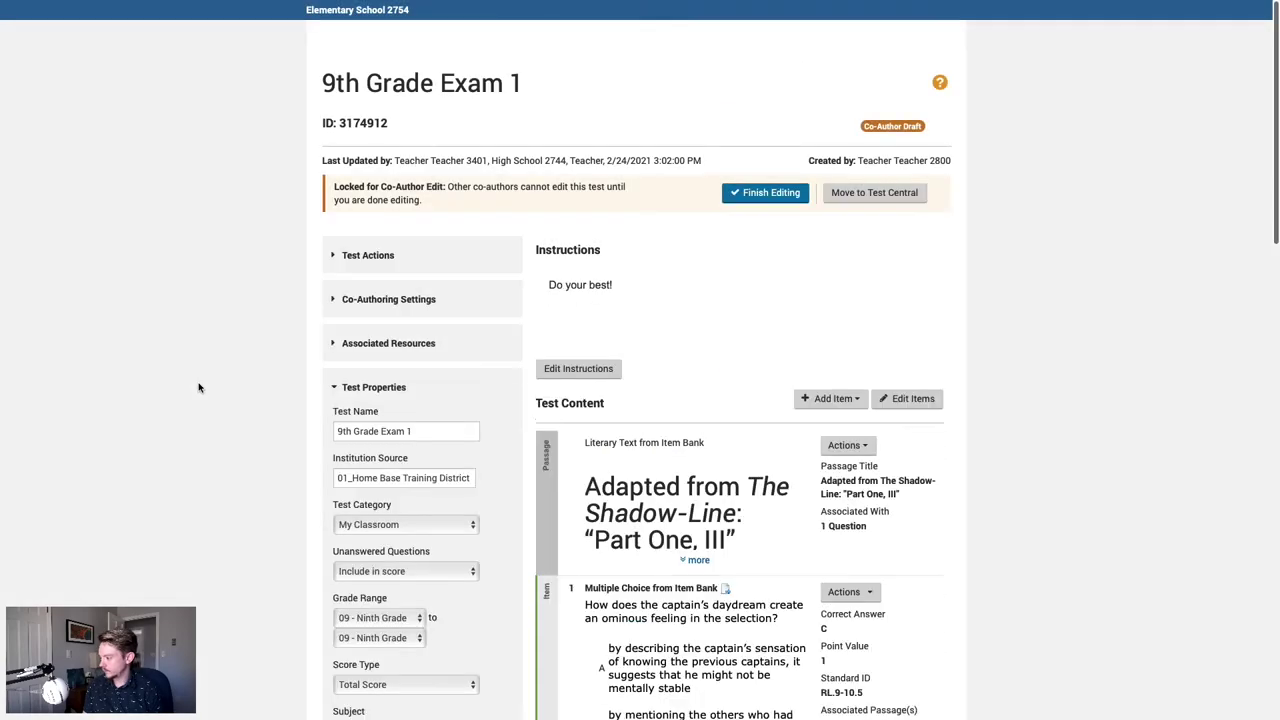
Step: Set the test category of 9th Grade Exam 1 to School Assessment and save the test properties
scroll(224, 422, down, 2)
click(390, 330)
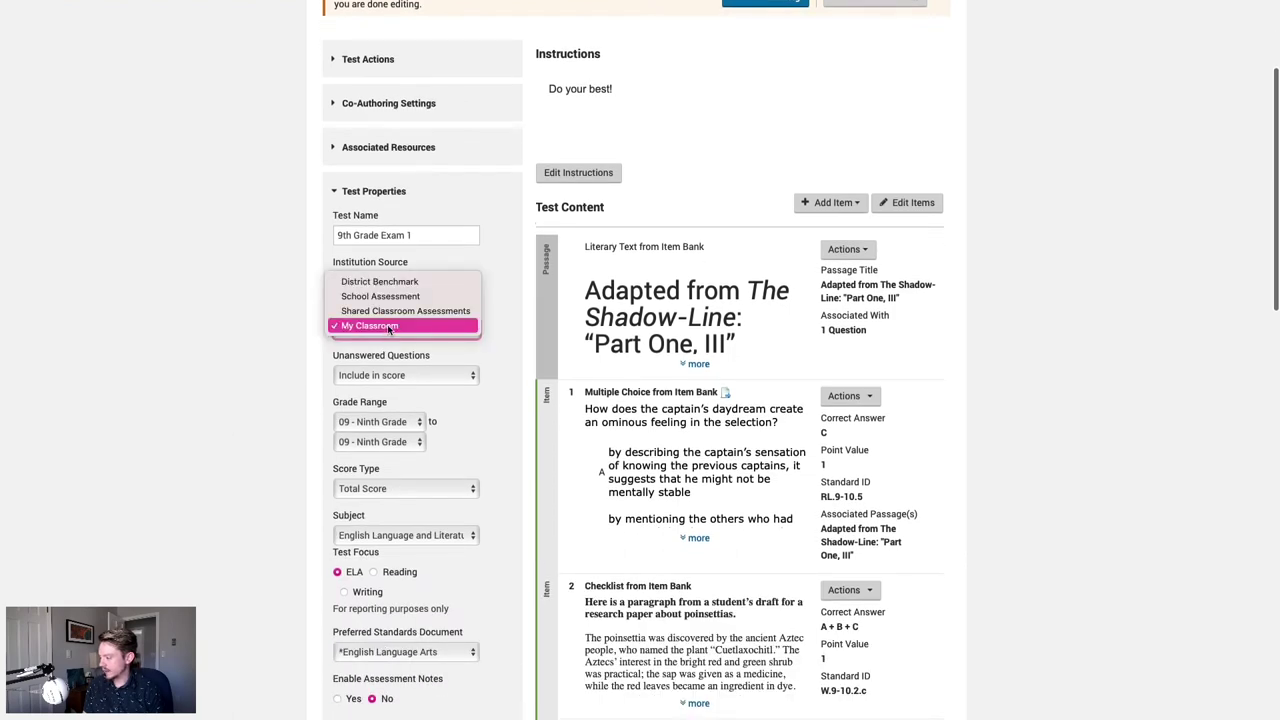
click(385, 297)
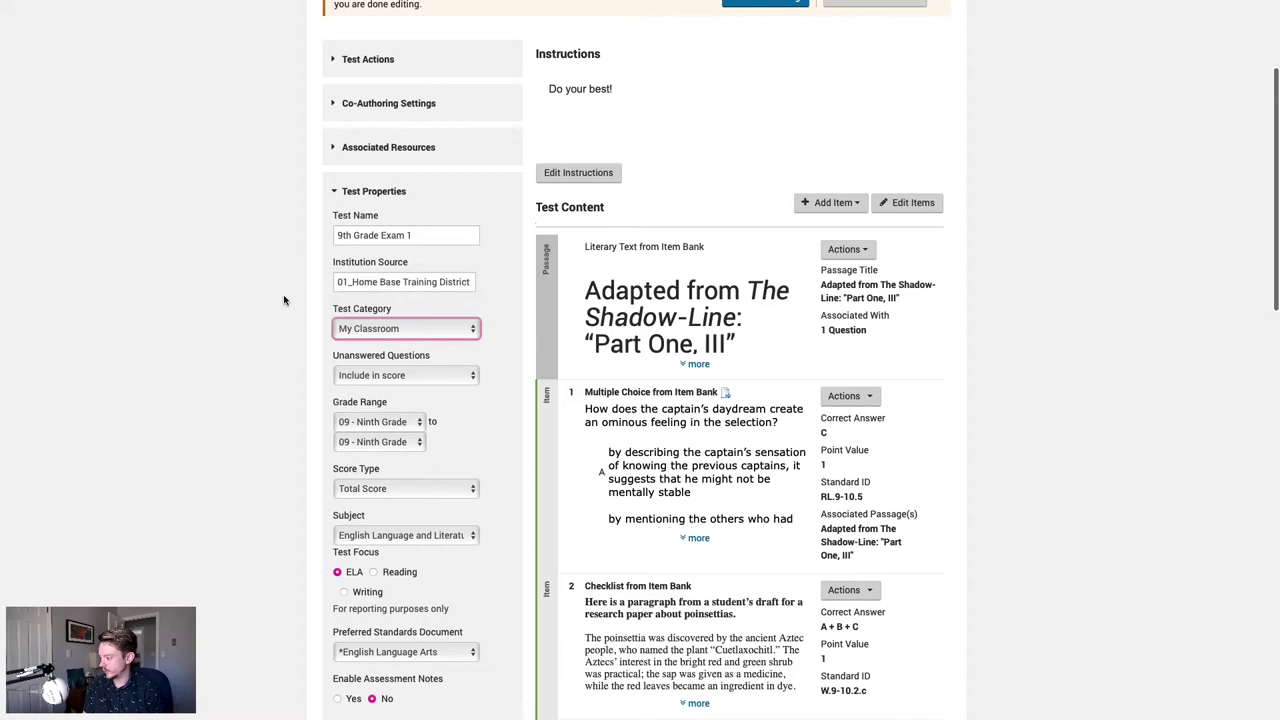
scroll(228, 362, down, 8)
scroll(226, 367, down, 5)
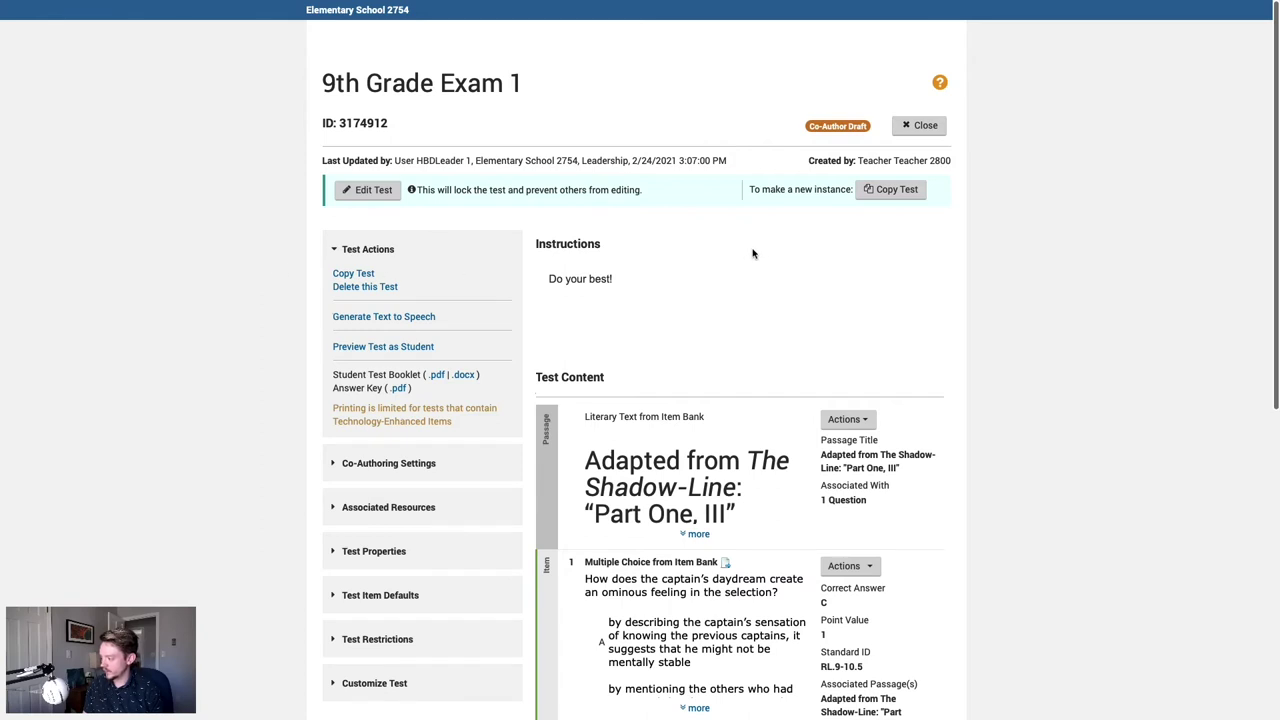
Step: Copy the co-authored test as a new instance named "9th Grade Exam 1 (2021 Window)"
drag(751, 190, 835, 191)
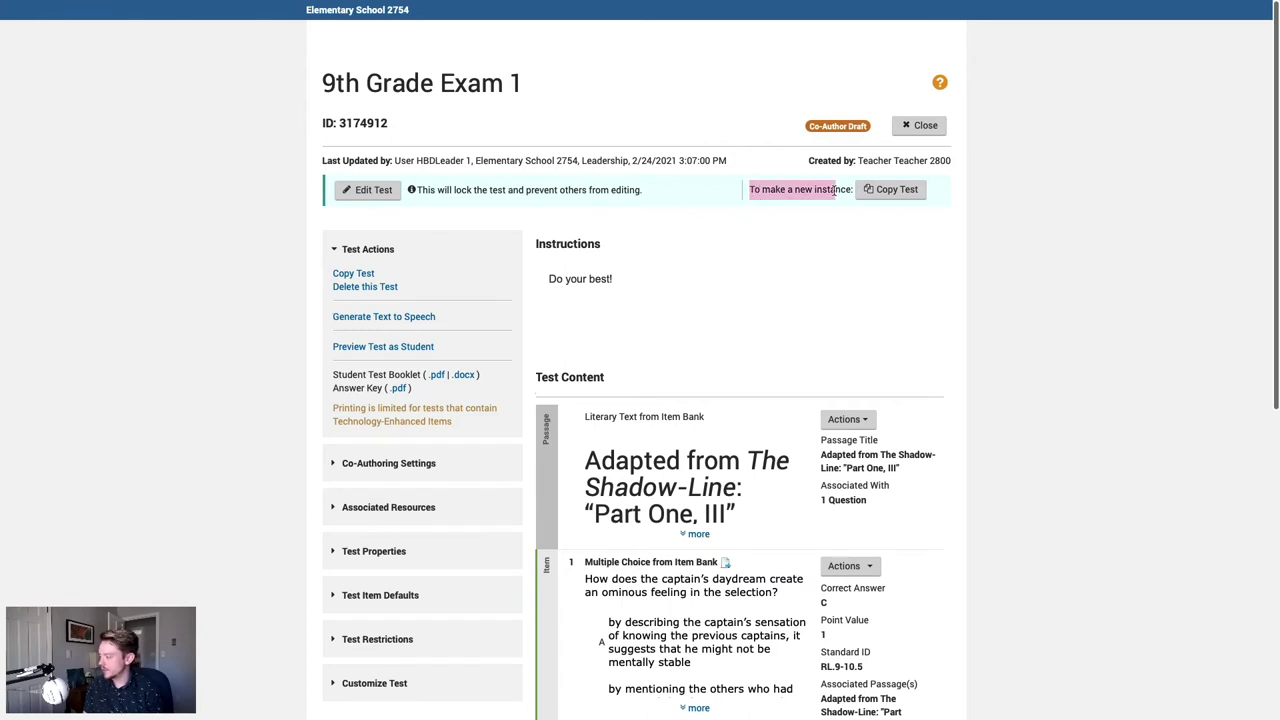
click(818, 230)
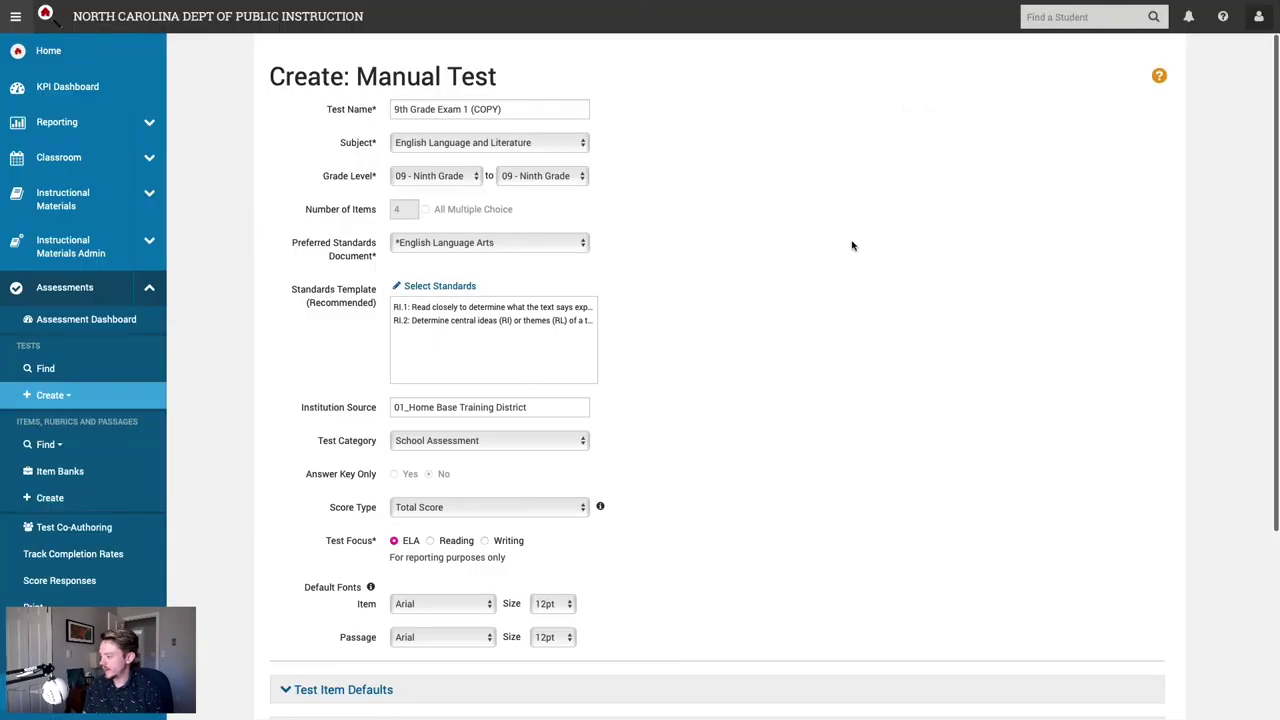
drag(512, 111, 473, 110)
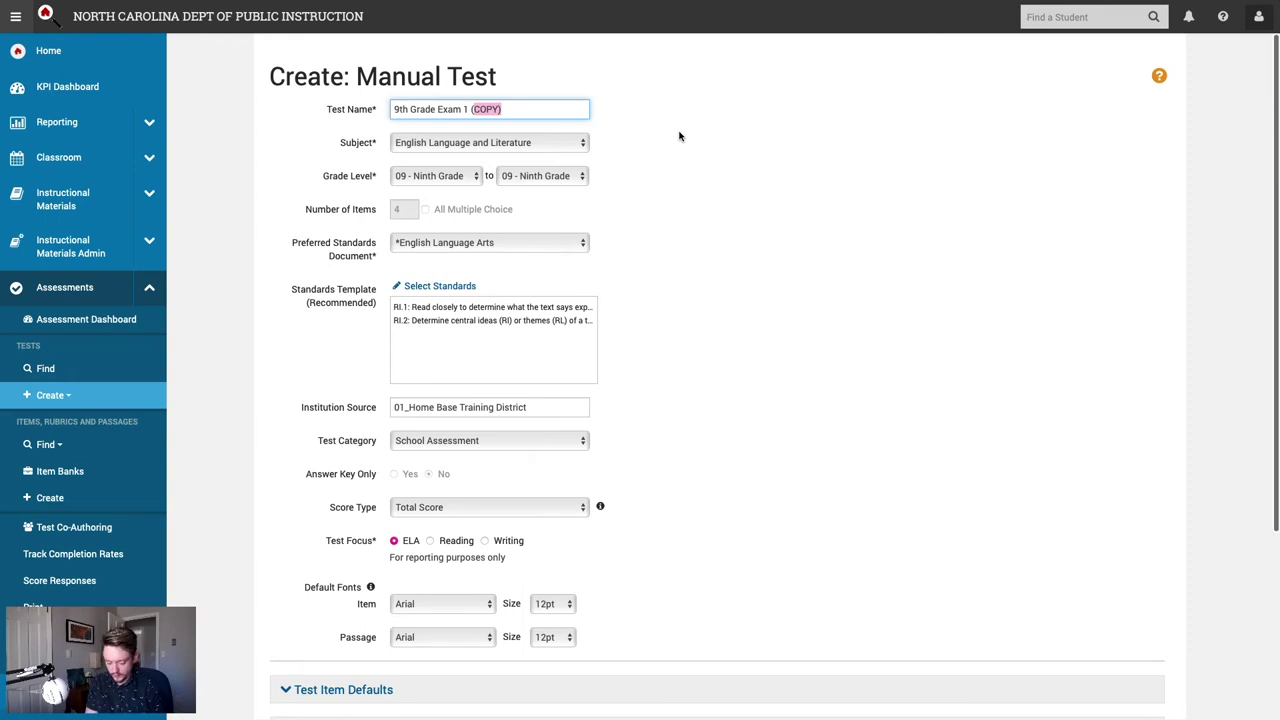
text((202)
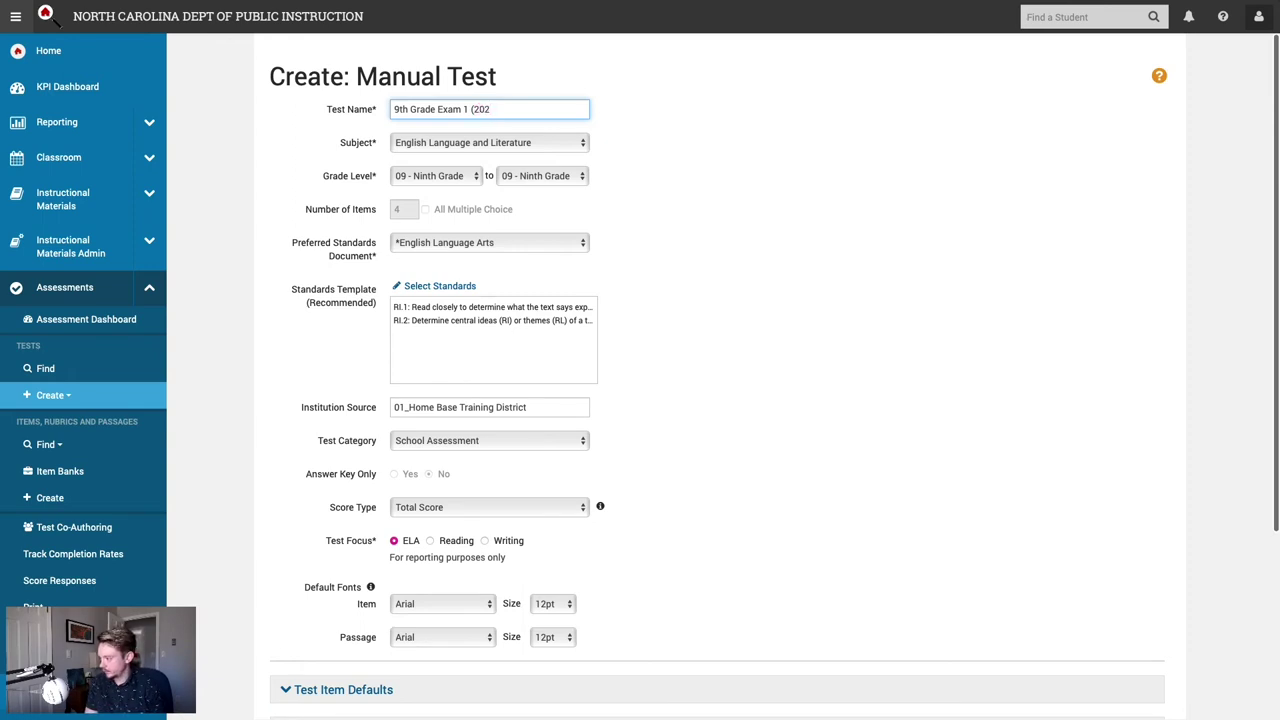
text(1 Window))
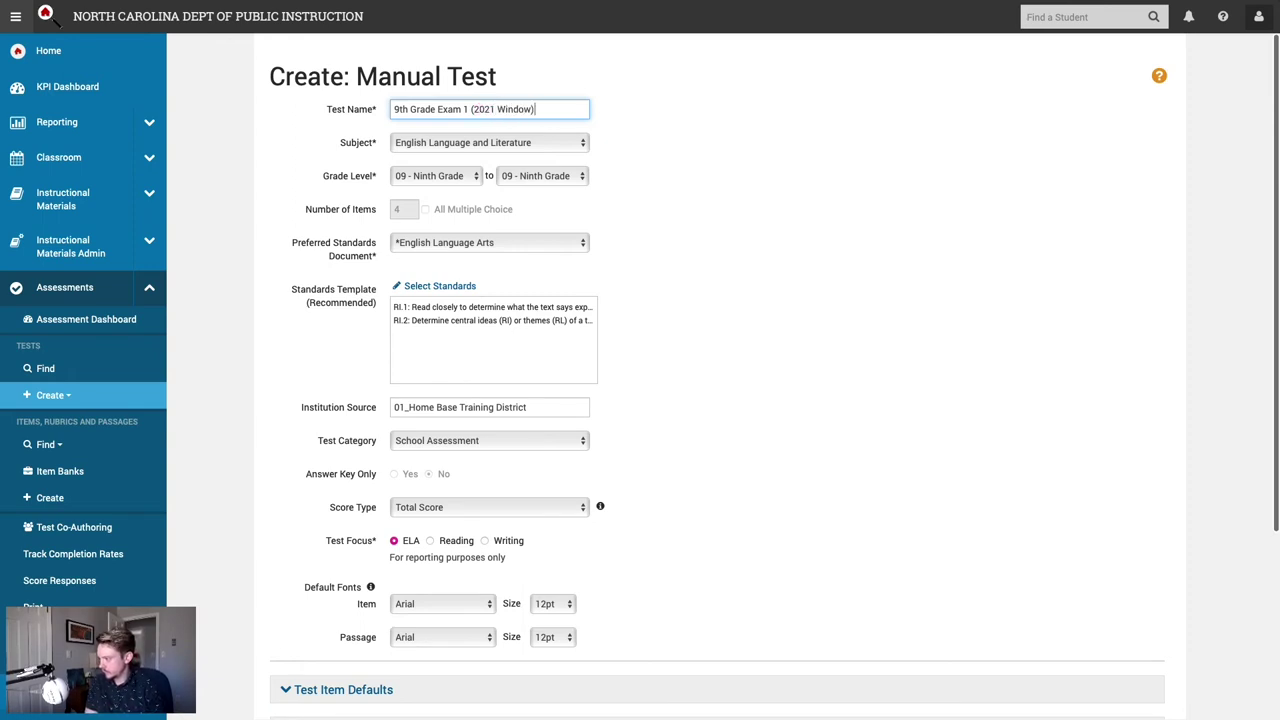
click(777, 222)
scroll(755, 300, down, 5)
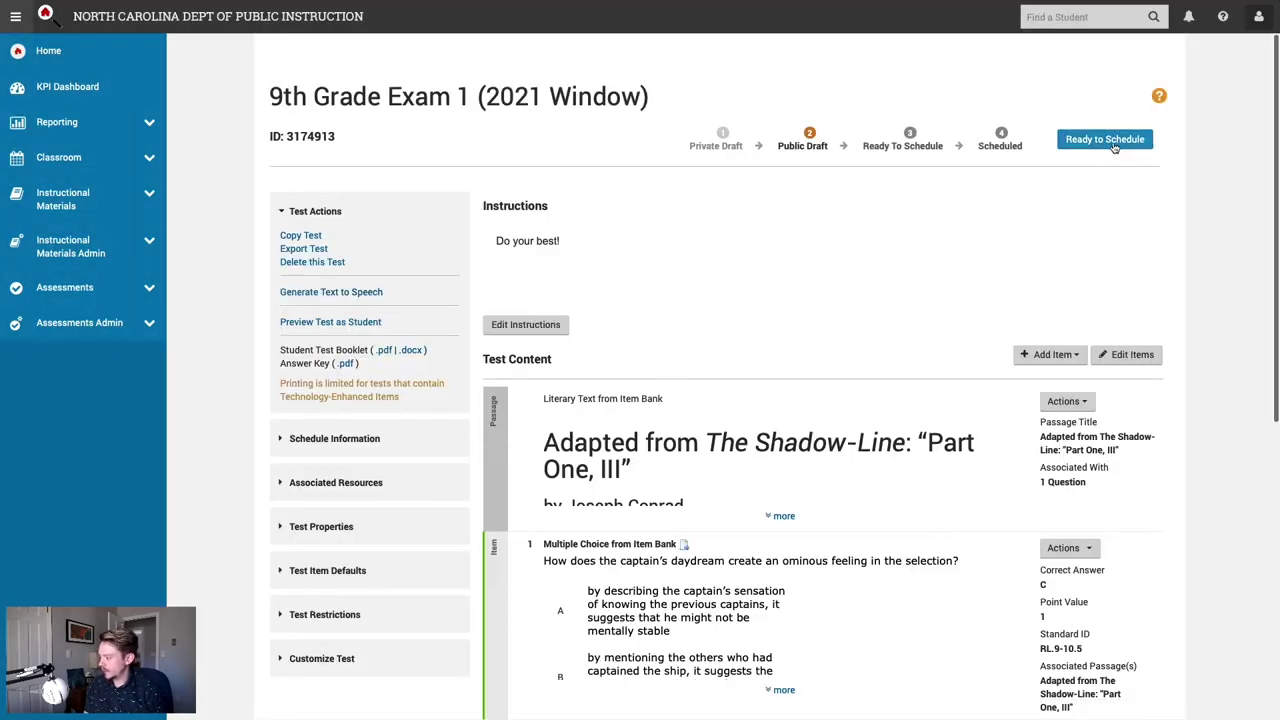
Step: Mark the copied test as ready to schedule and set its start date to 02/22/2021 and end date to 05/28/2021
click(1105, 140)
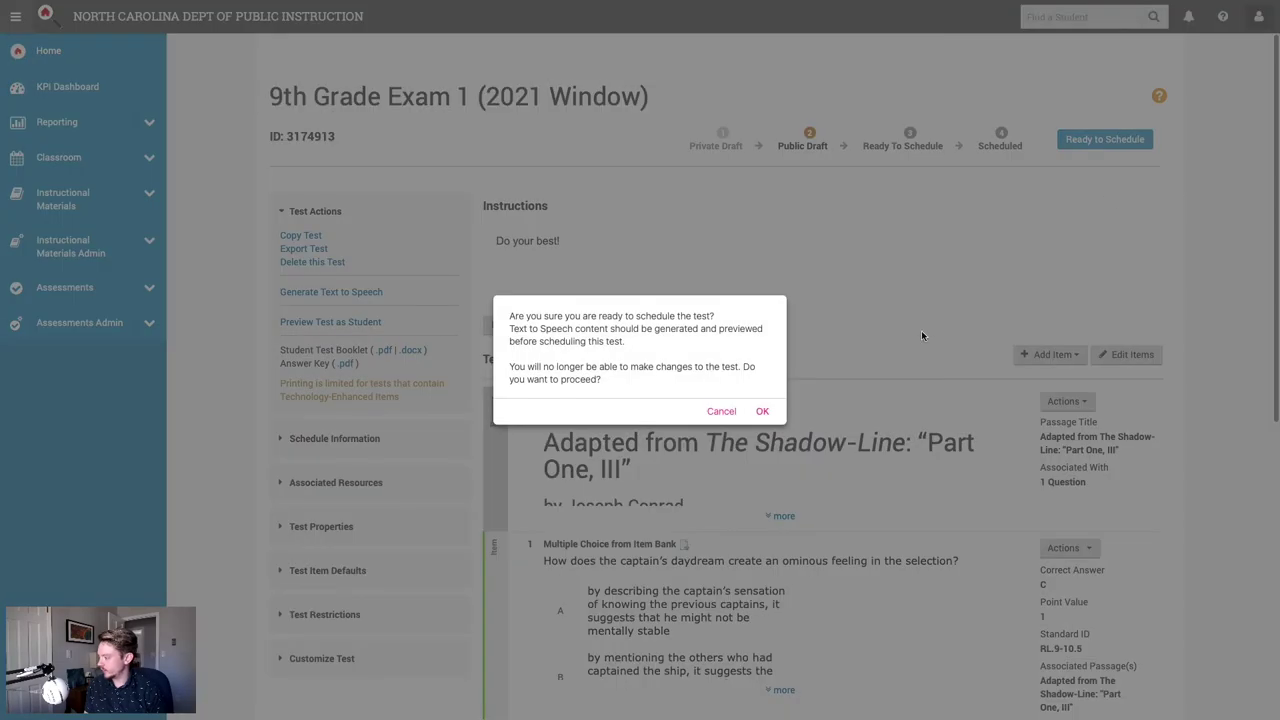
click(766, 413)
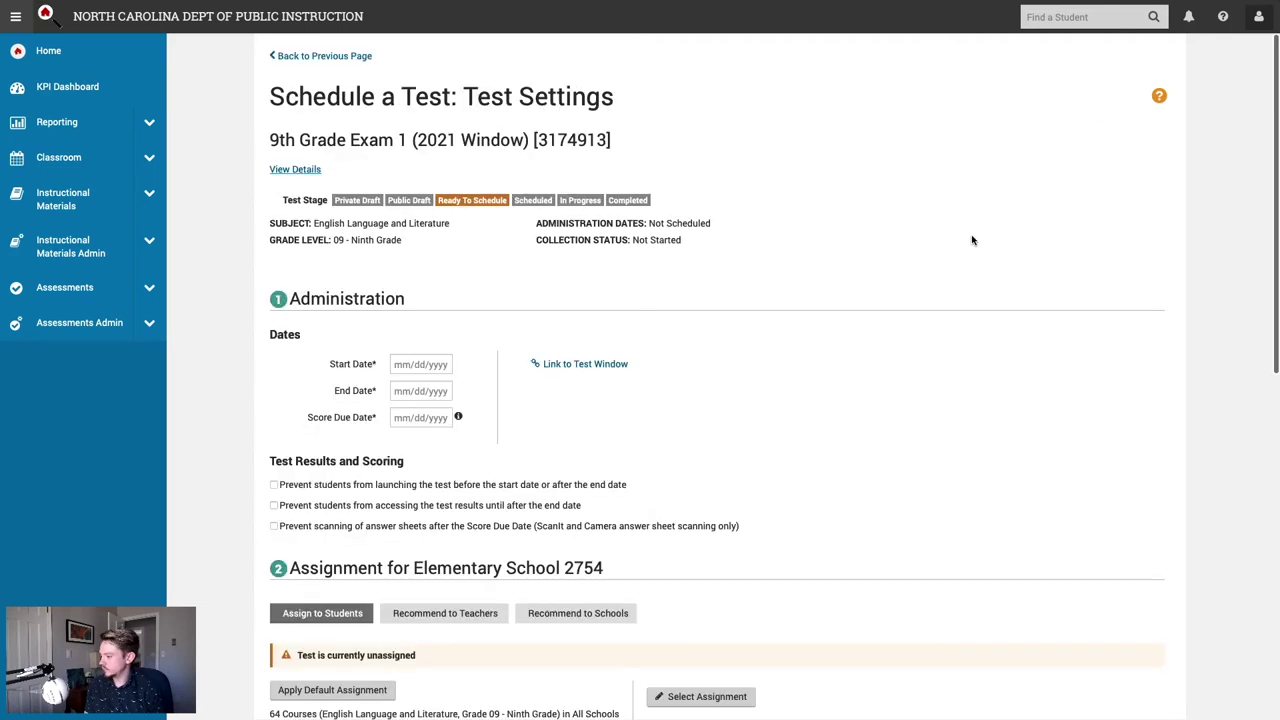
click(432, 364)
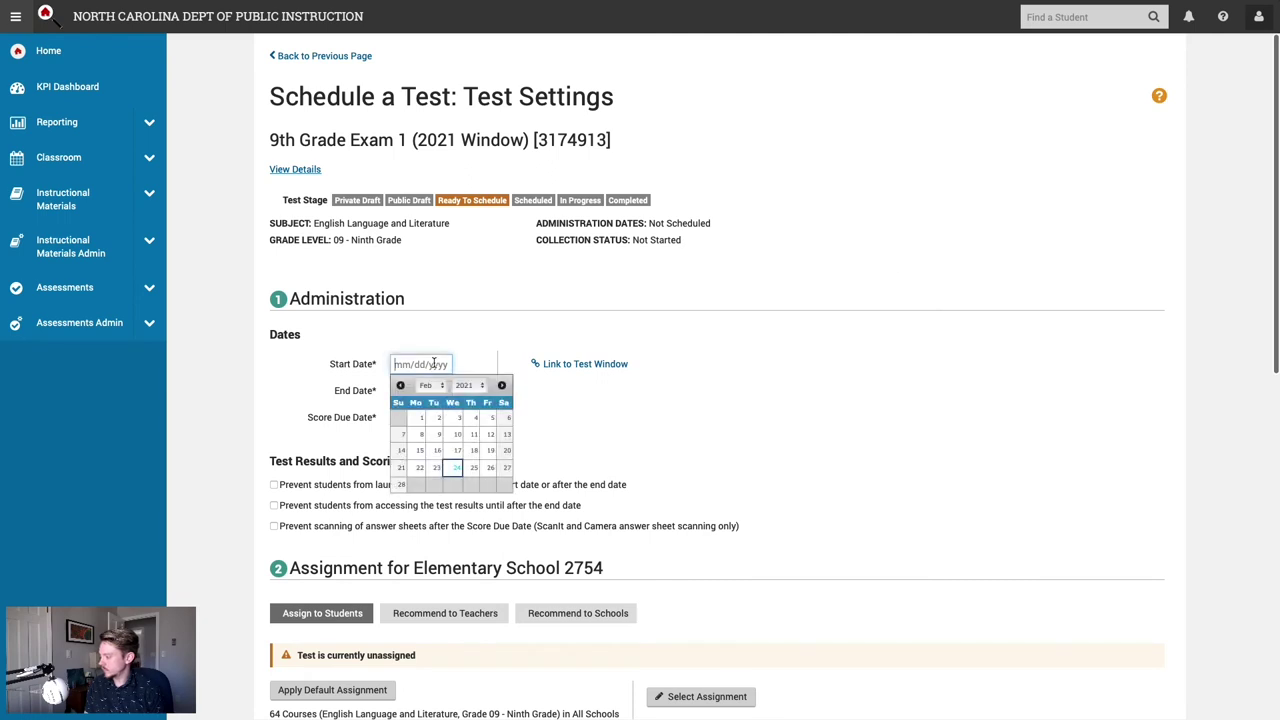
click(419, 467)
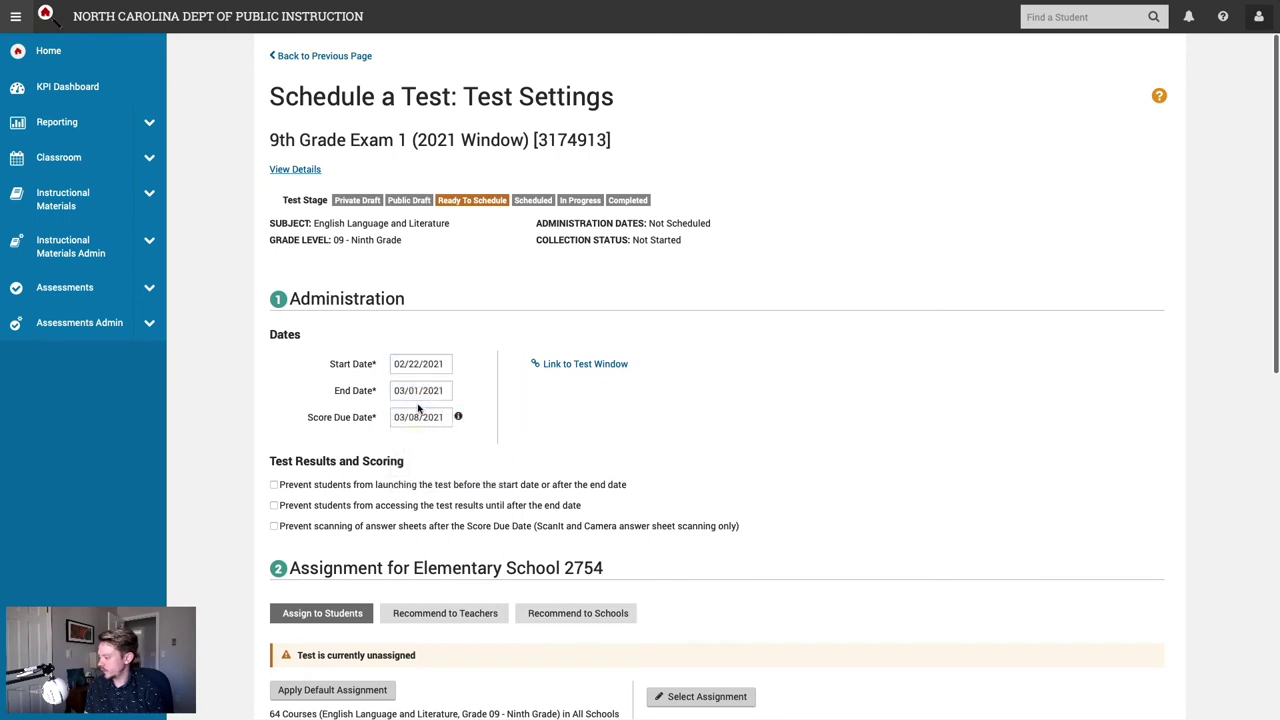
click(416, 390)
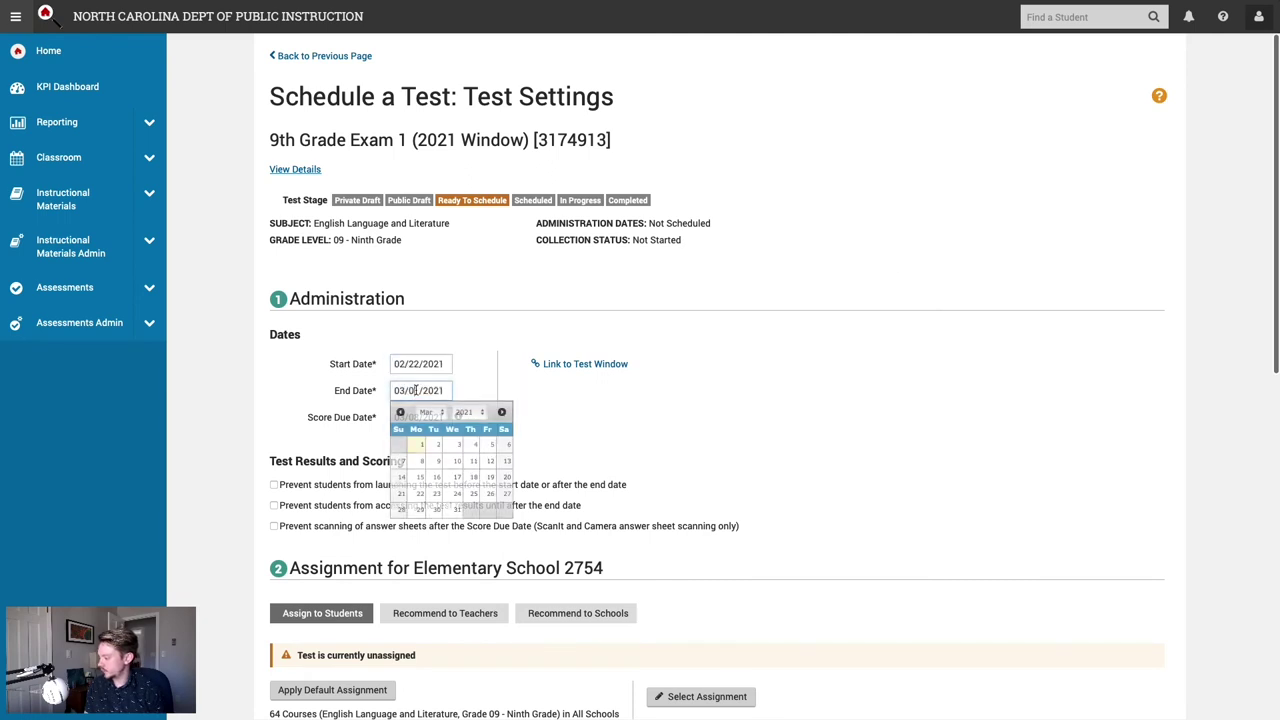
click(501, 413)
click(502, 413)
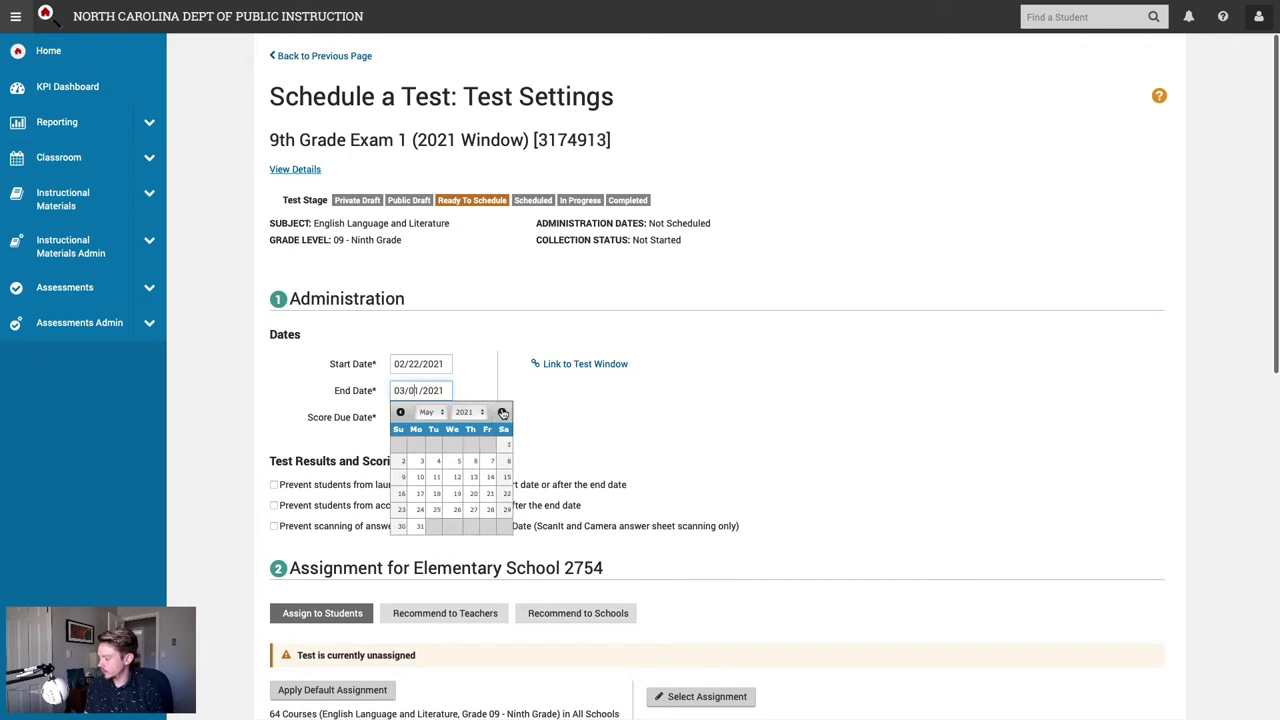
click(490, 510)
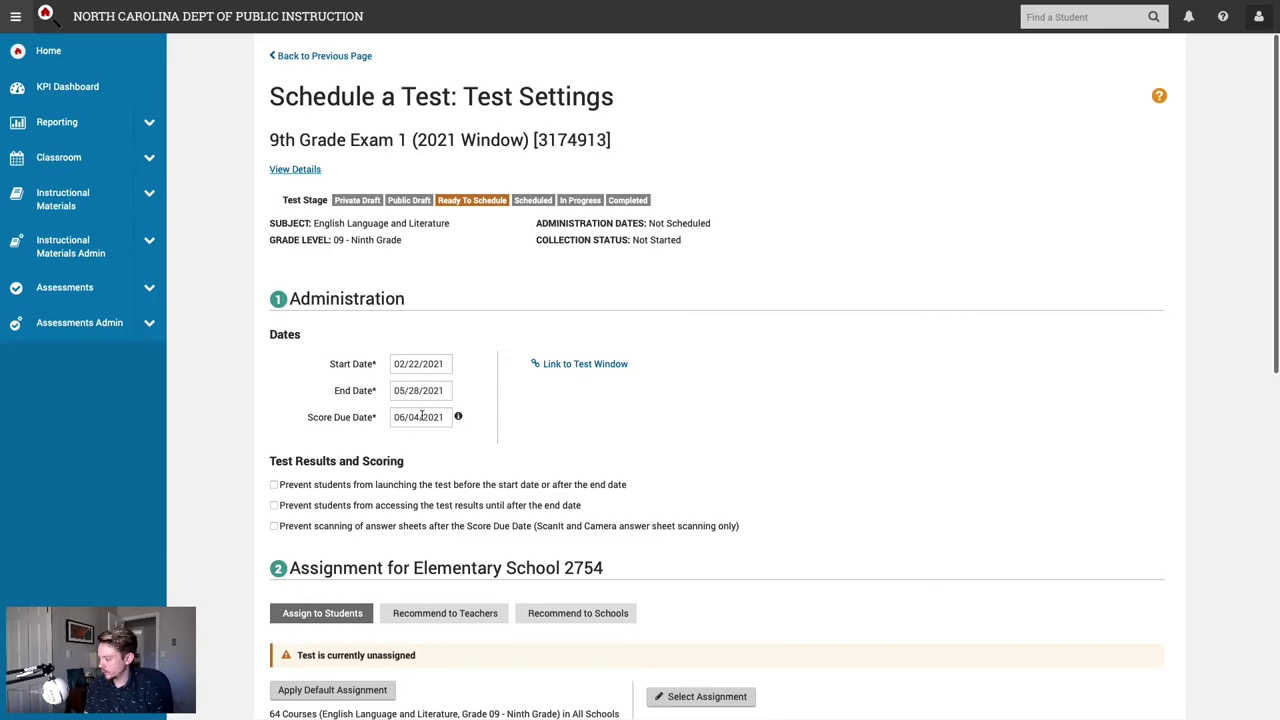
Step: Recommend the test to schools, applying the default assignment for Grade 09 schools
scroll(648, 434, down, 1)
scroll(690, 433, down, 4)
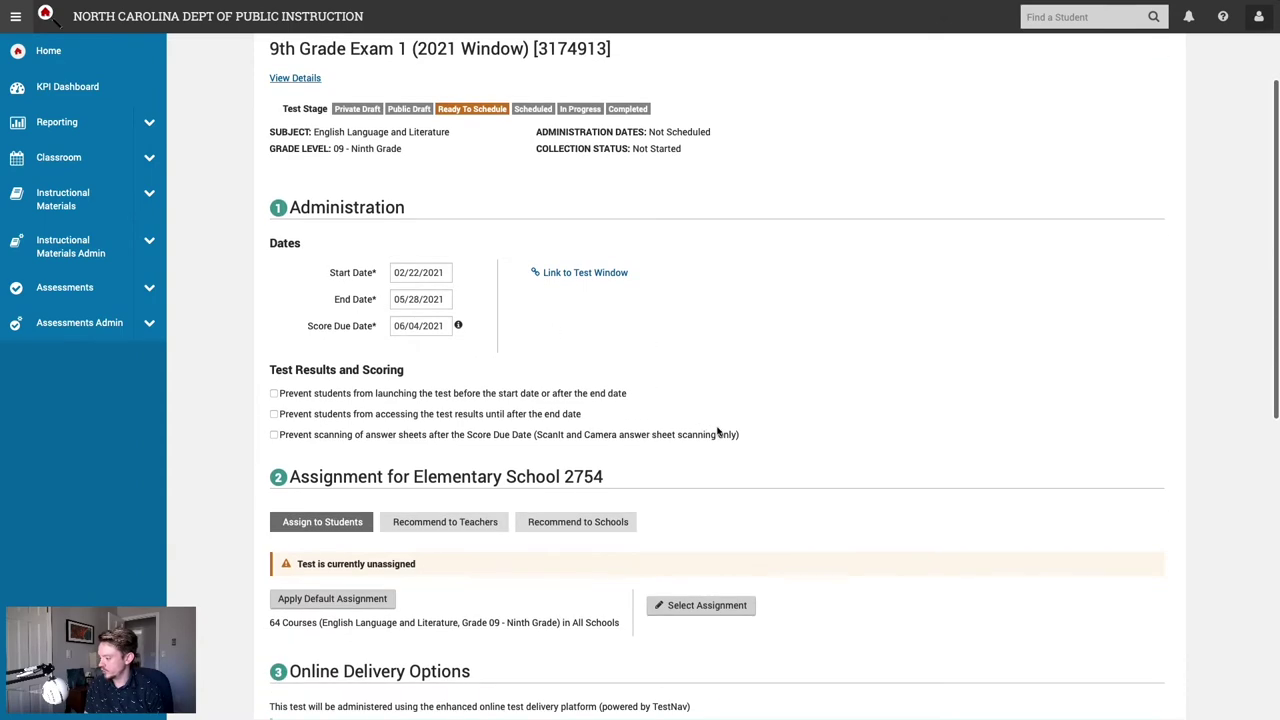
scroll(725, 428, down, 1)
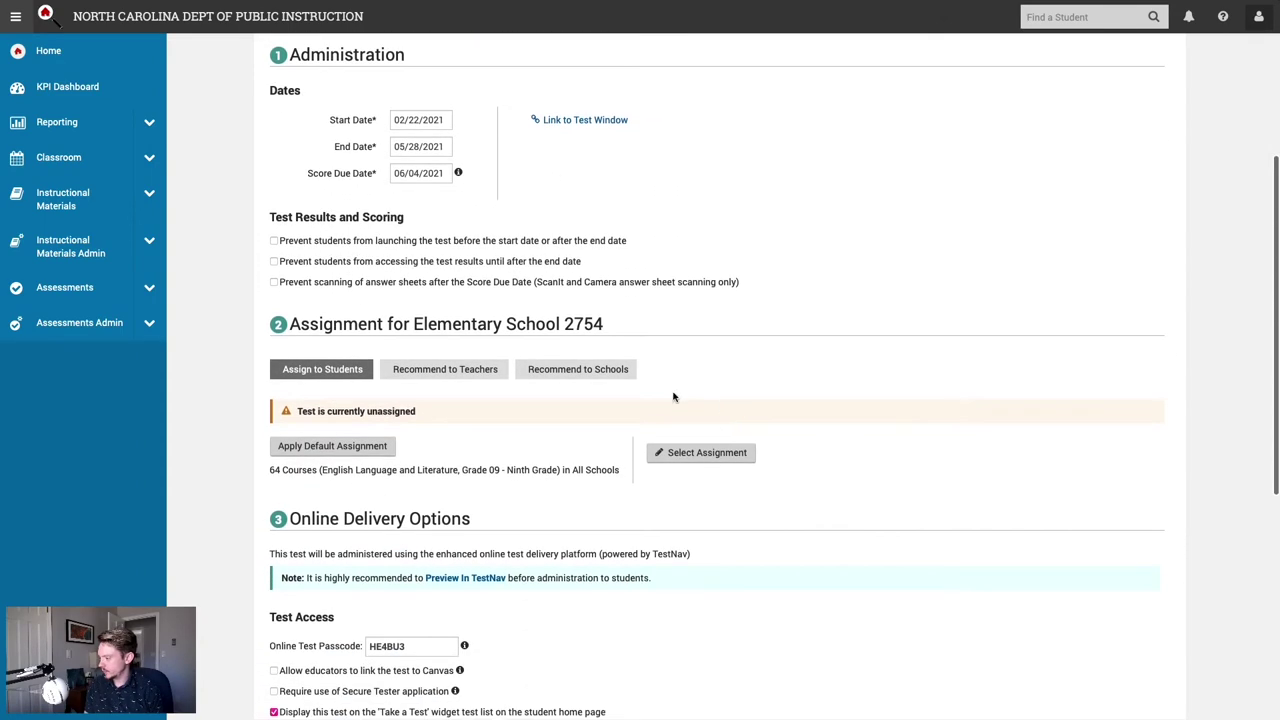
click(569, 377)
scroll(711, 386, down, 2)
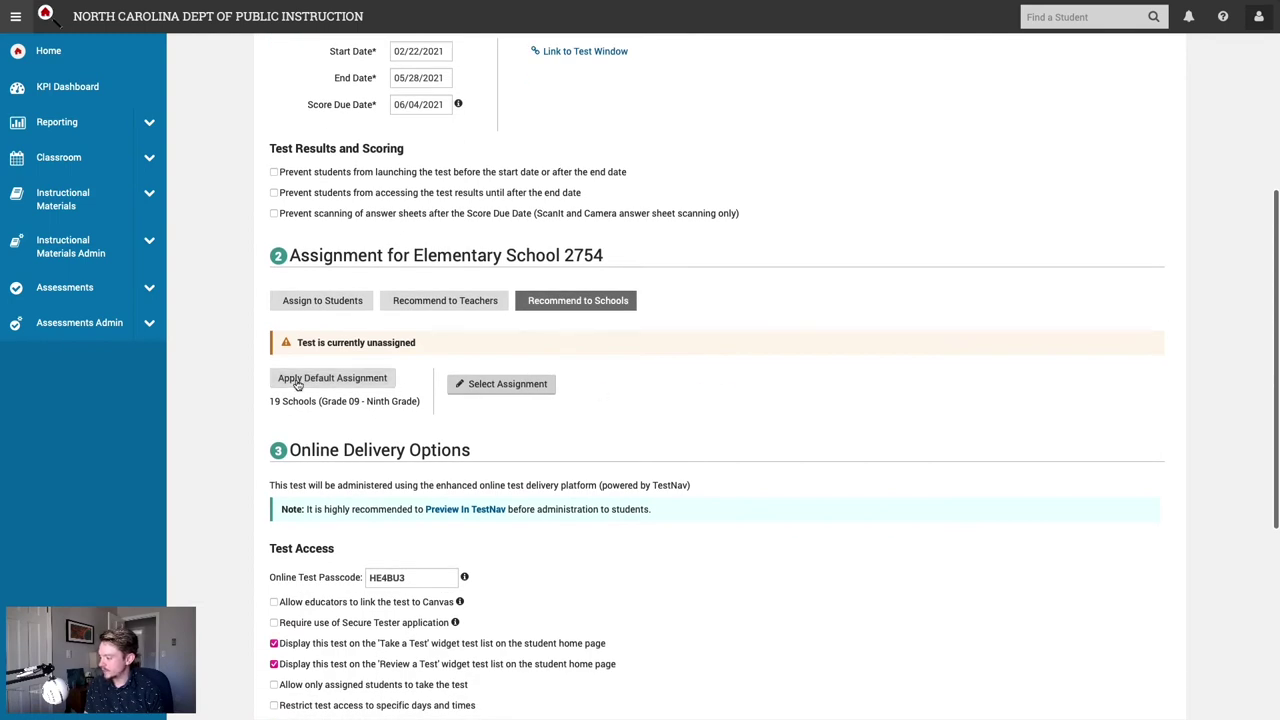
drag(269, 401, 318, 399)
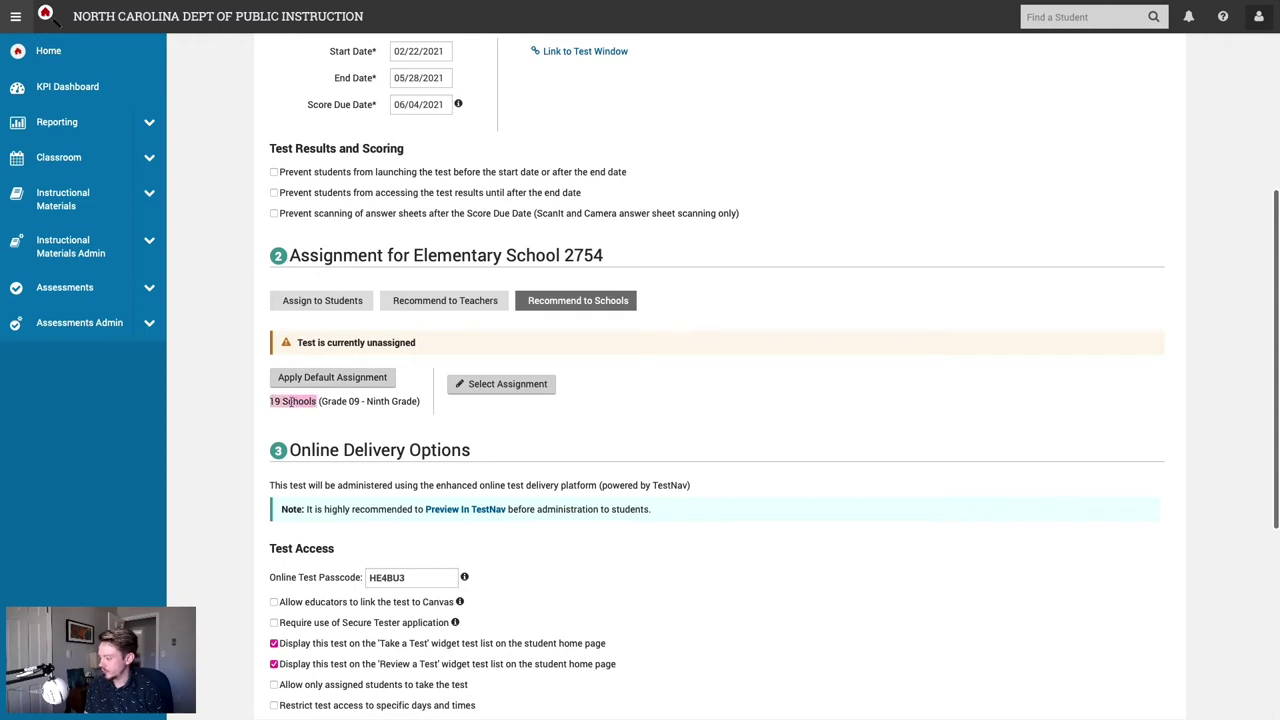
drag(322, 401, 359, 402)
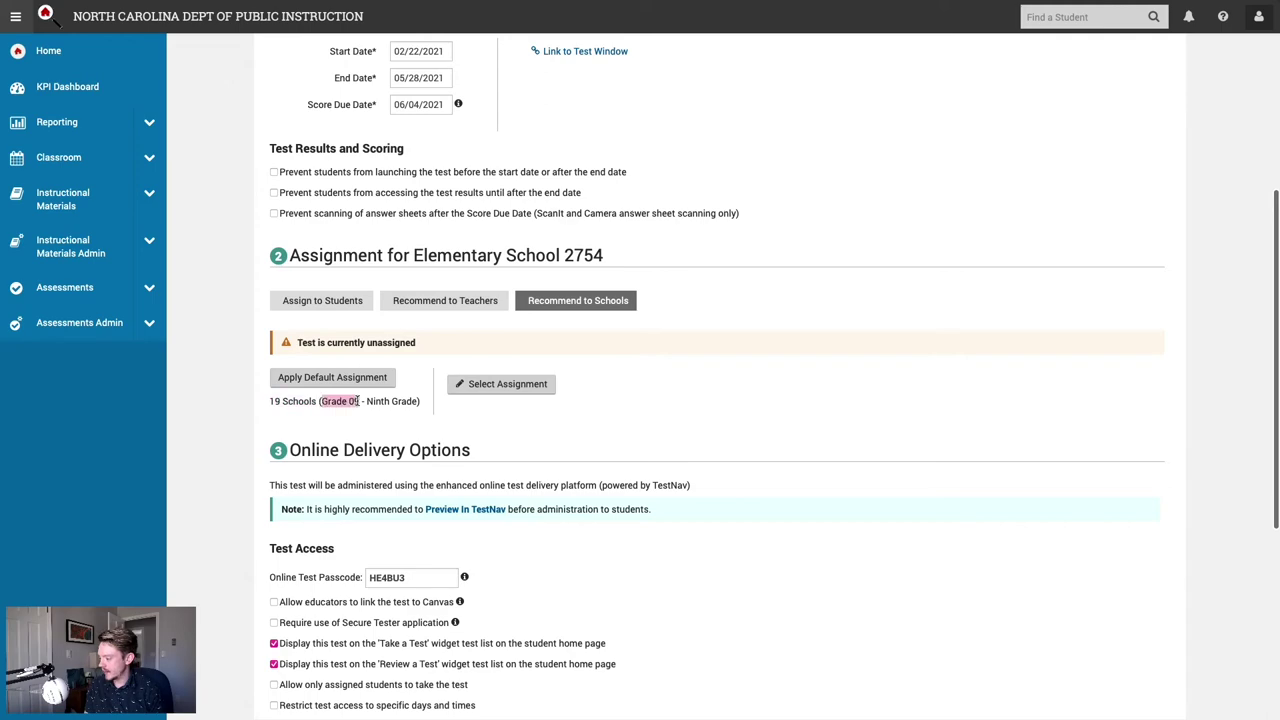
click(365, 416)
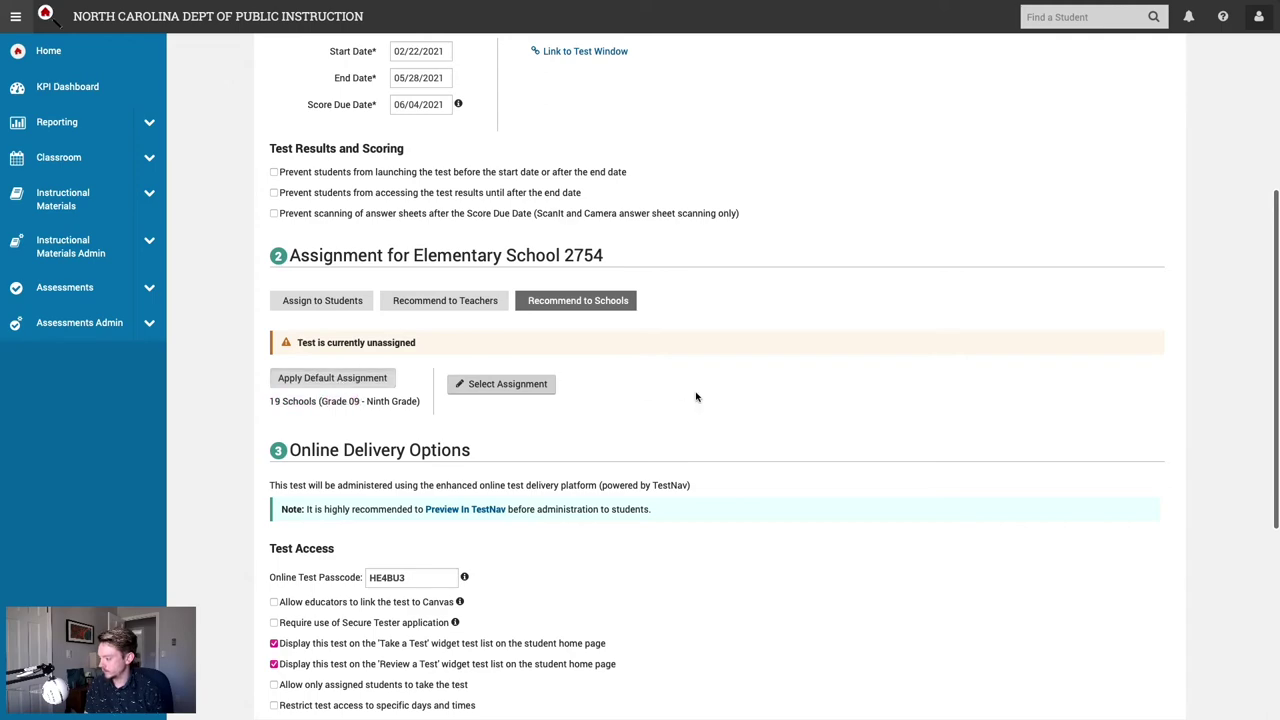
scroll(720, 400, down, 5)
Step: Review the test's online delivery options, including the test passcode, the 'Take a Test' widget display and the student-facing features
click(427, 310)
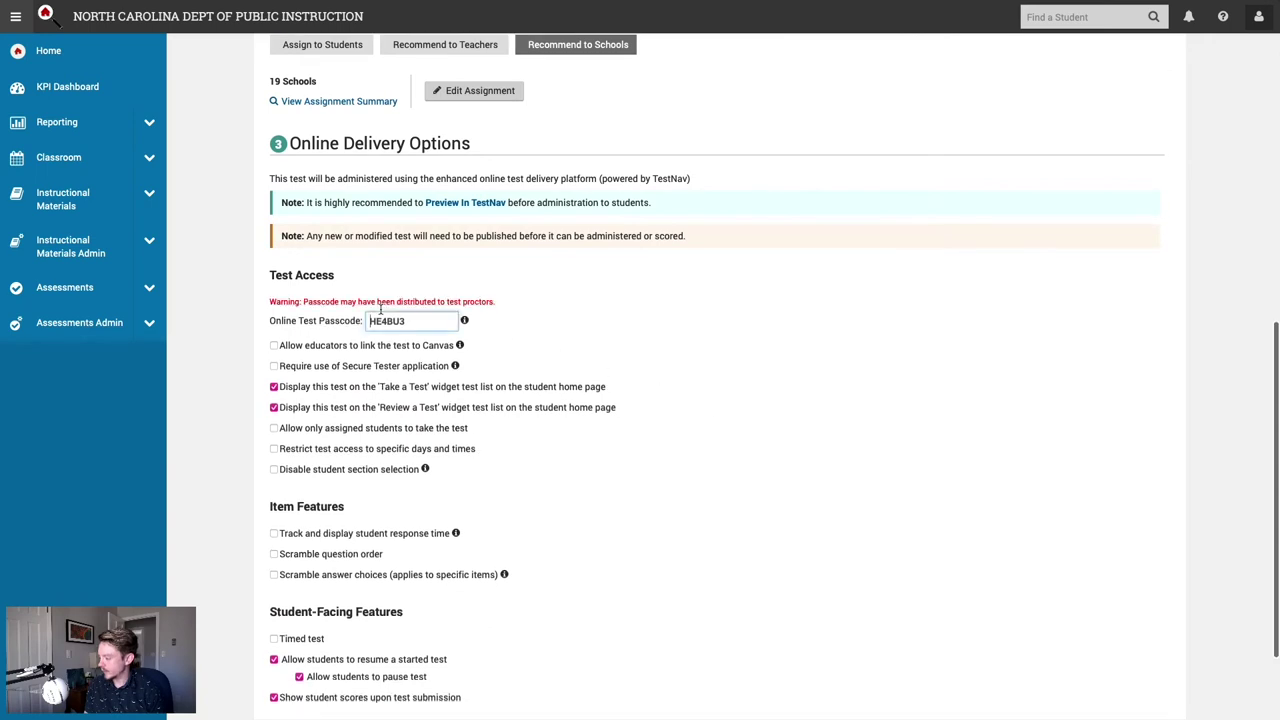
click(618, 327)
scroll(690, 375, down, 1)
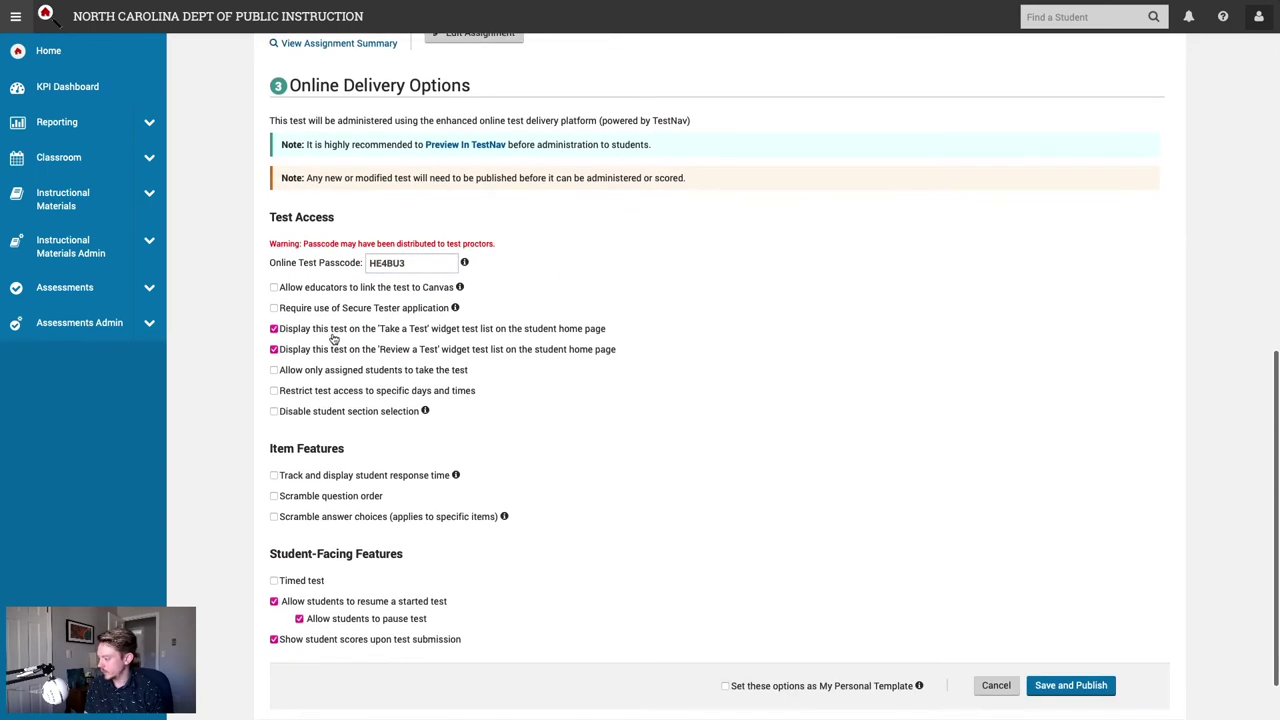
drag(333, 329, 432, 331)
click(433, 330)
click(491, 334)
scroll(609, 456, down, 1)
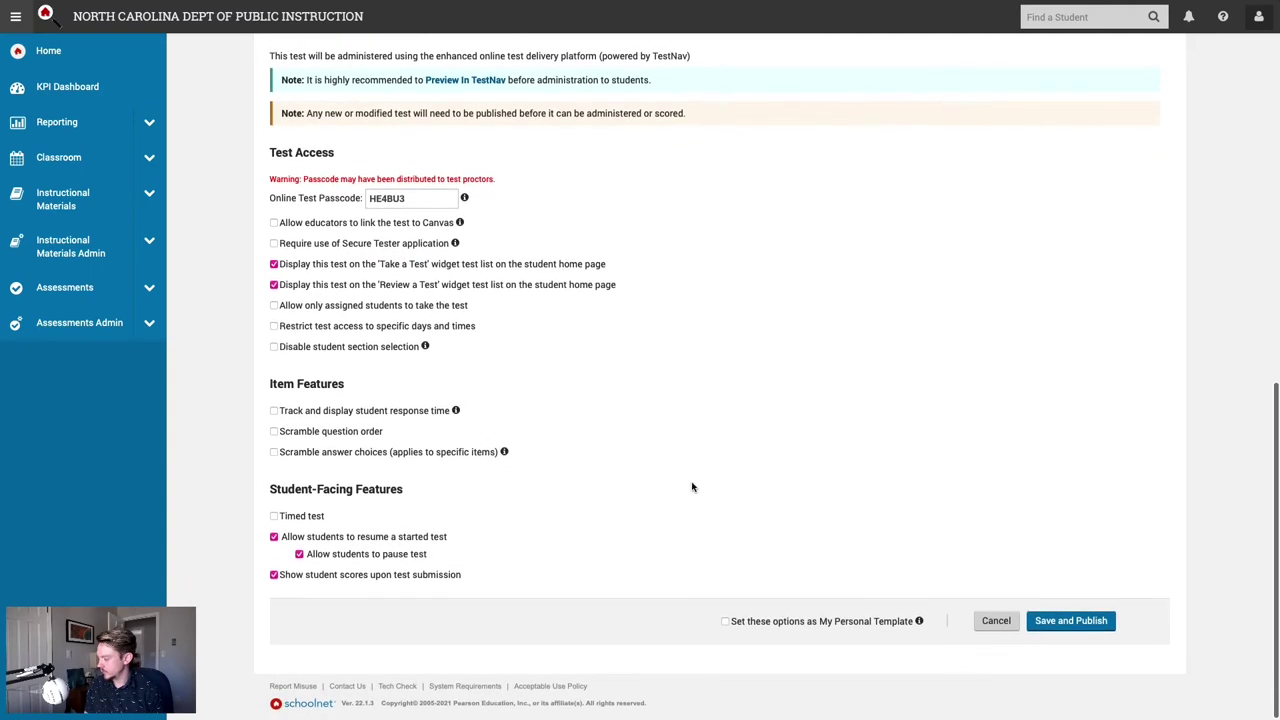
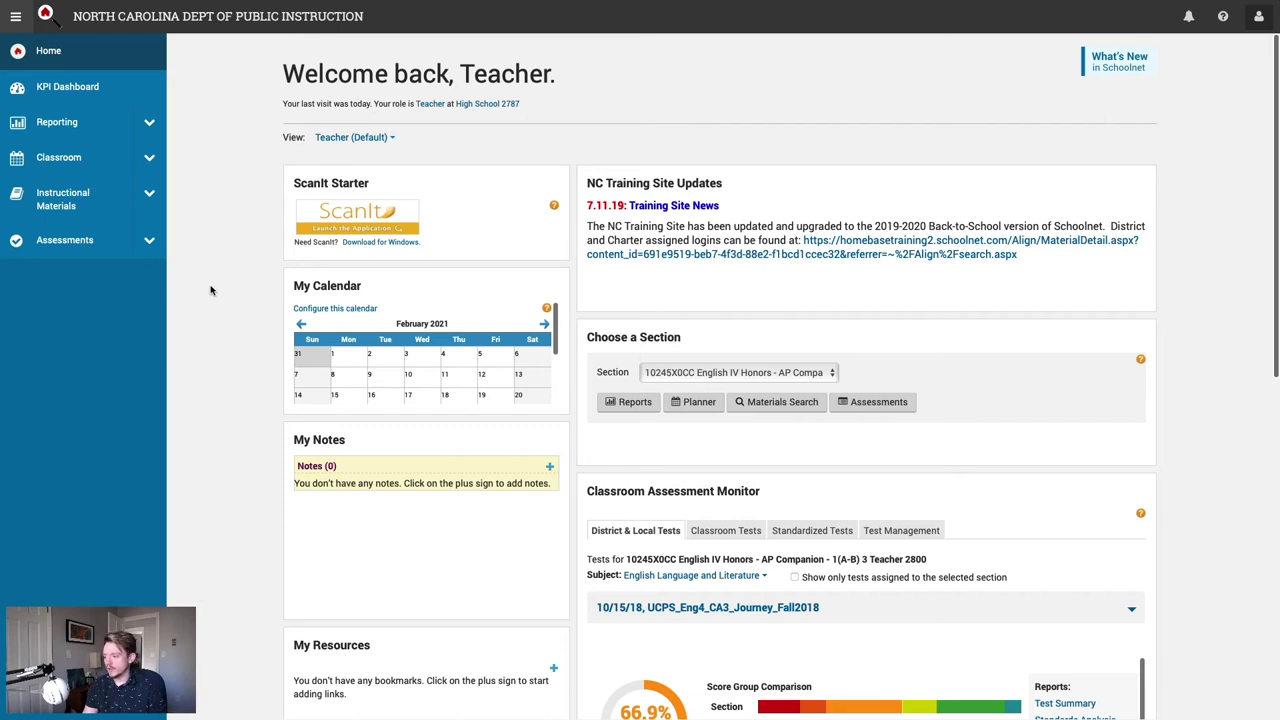
Step: Start a new item bank named "9th Grade Math Items", described as "Used for all 9th grade math items approved by the Sample High School math department."
click(150, 243)
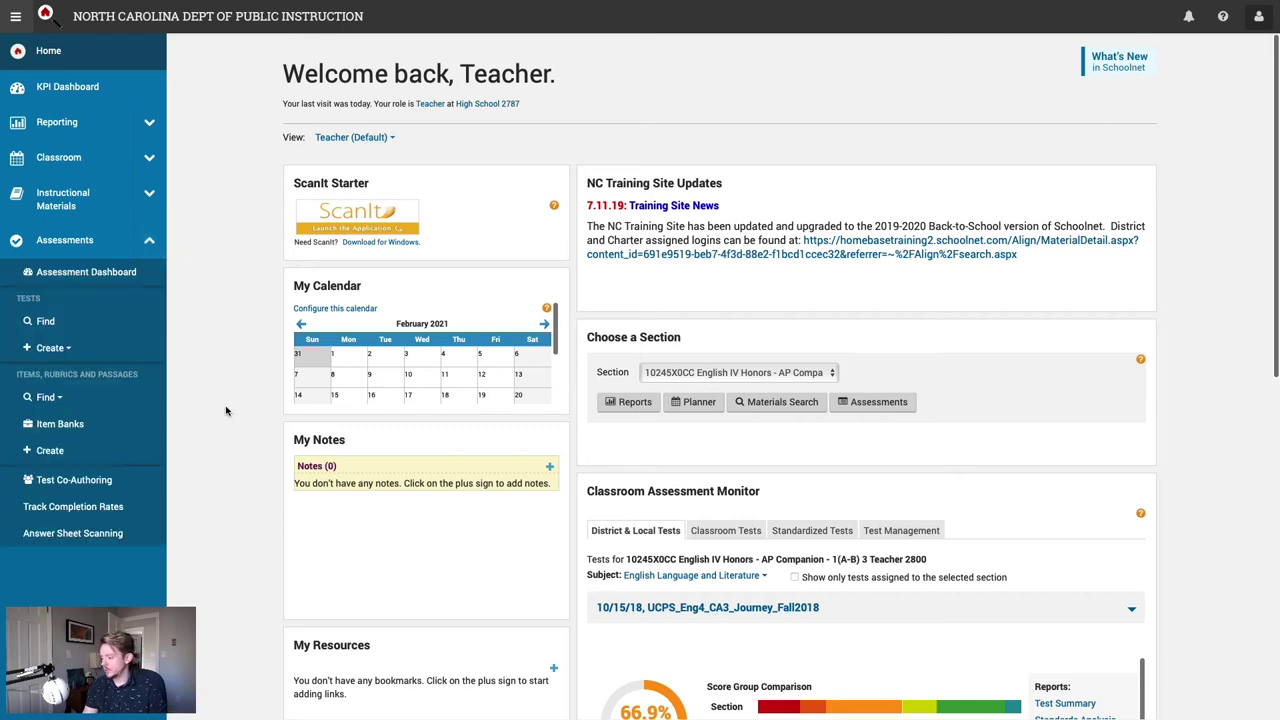
click(88, 428)
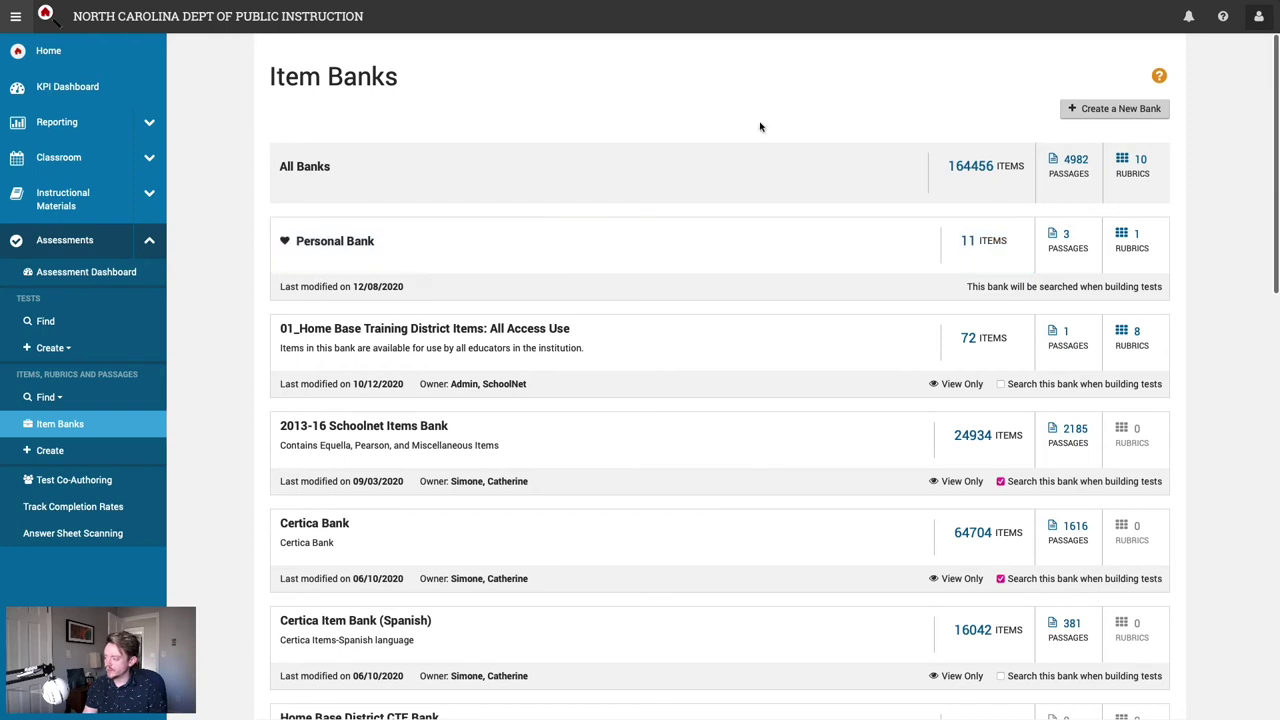
click(1127, 112)
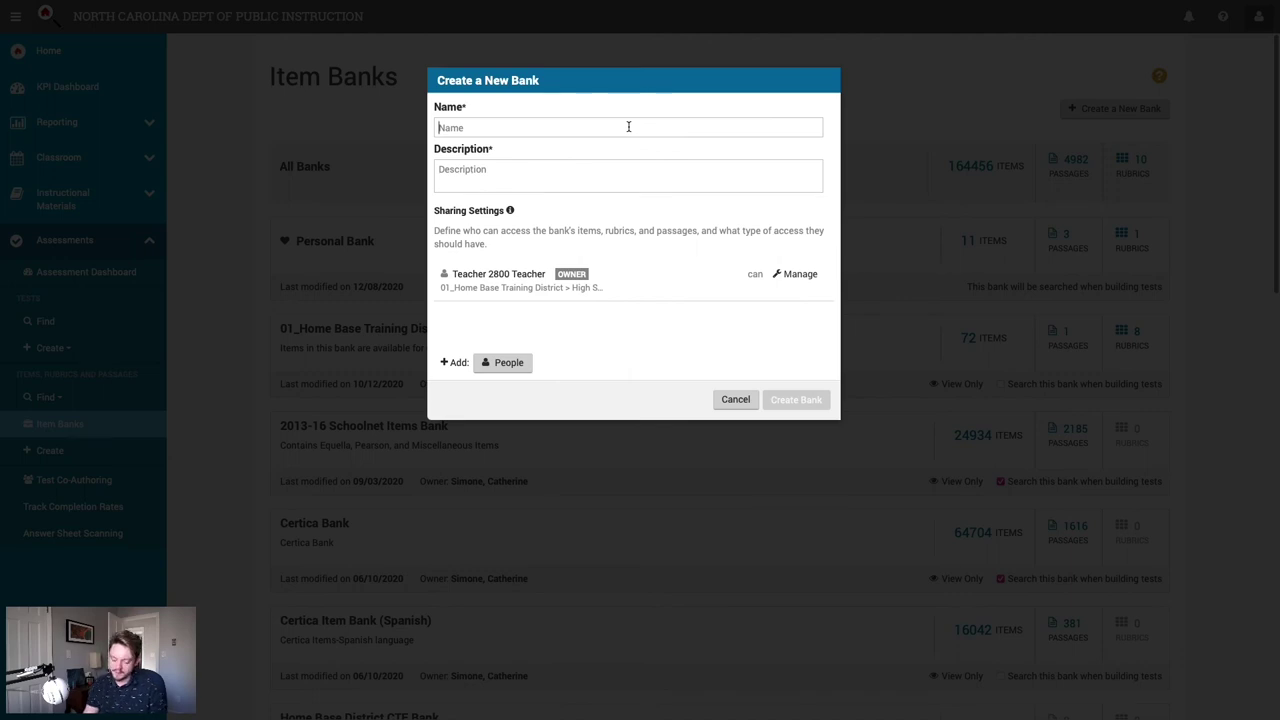
text(9th Grade Math Iter)
text(s)
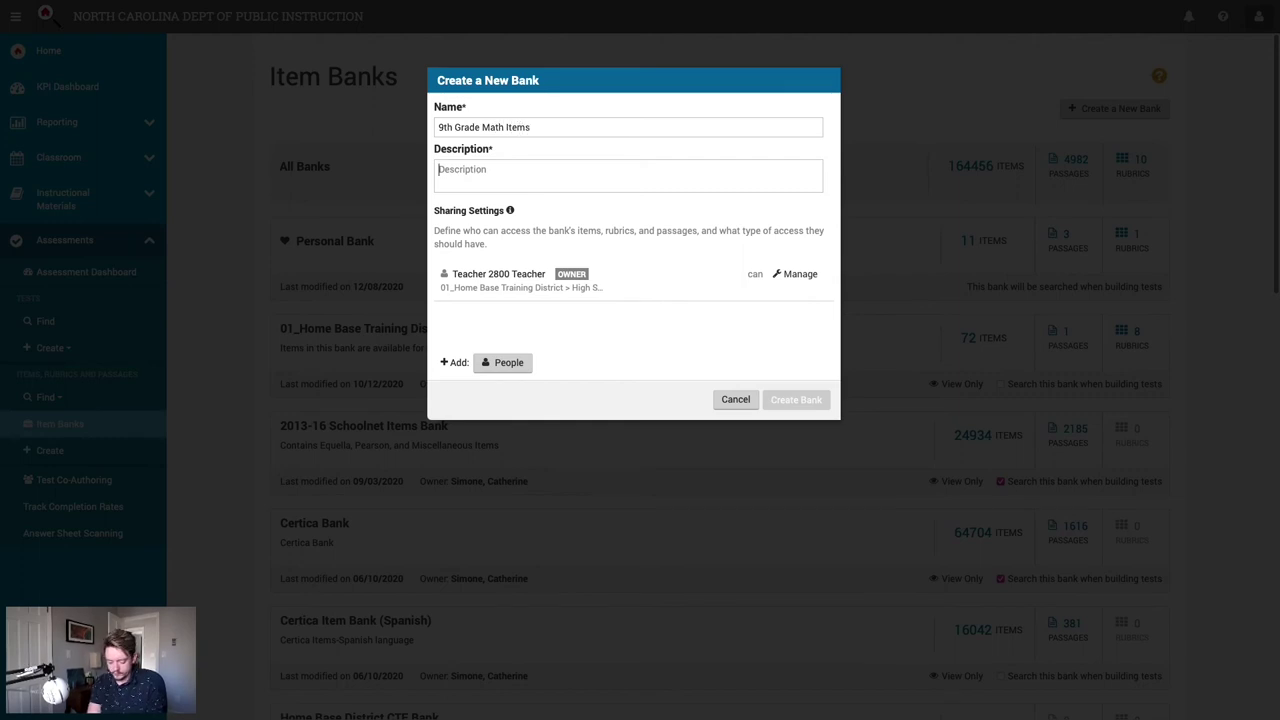
click(450, 172)
text(Used for all 9t)
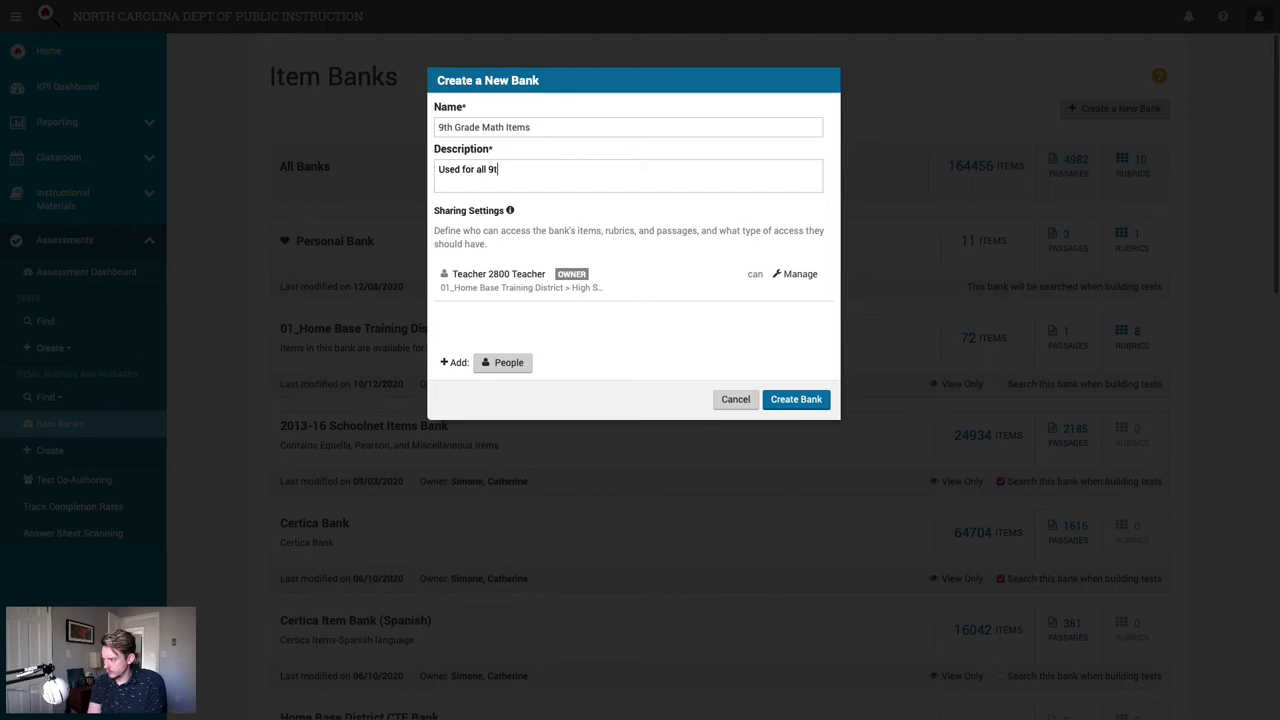
text(h grade math items app)
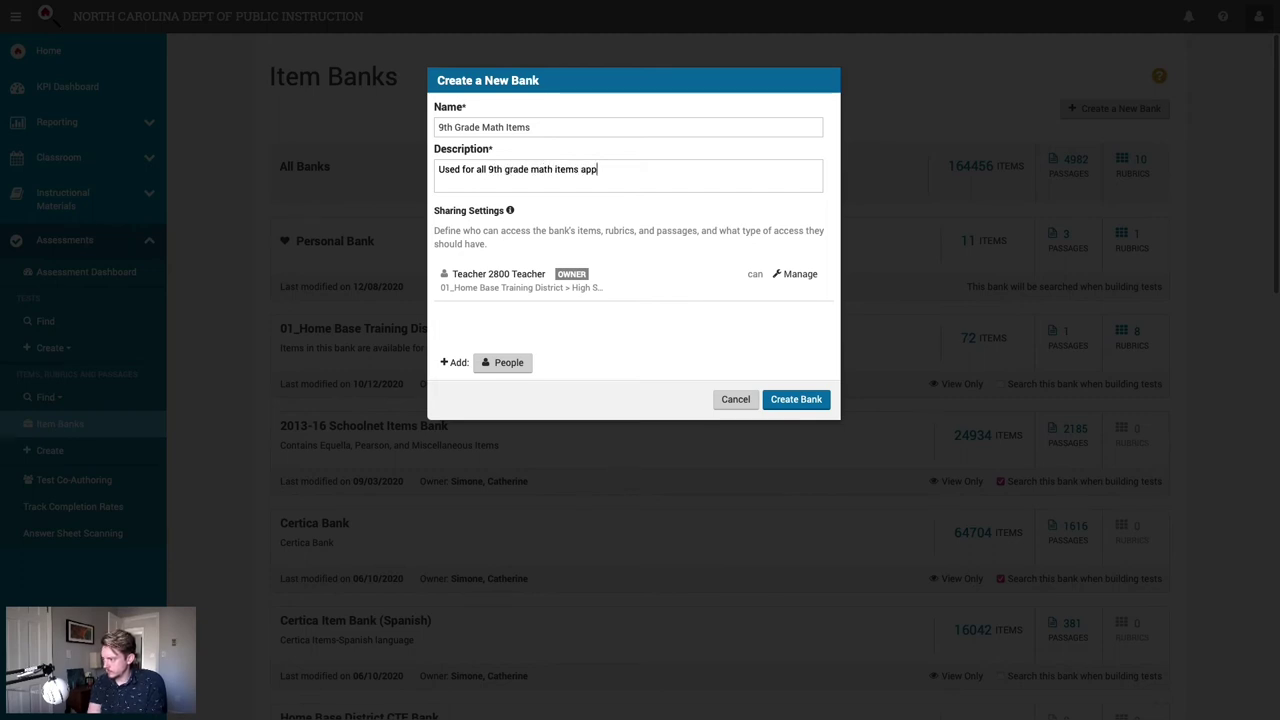
text(roved by the Sample High Sch)
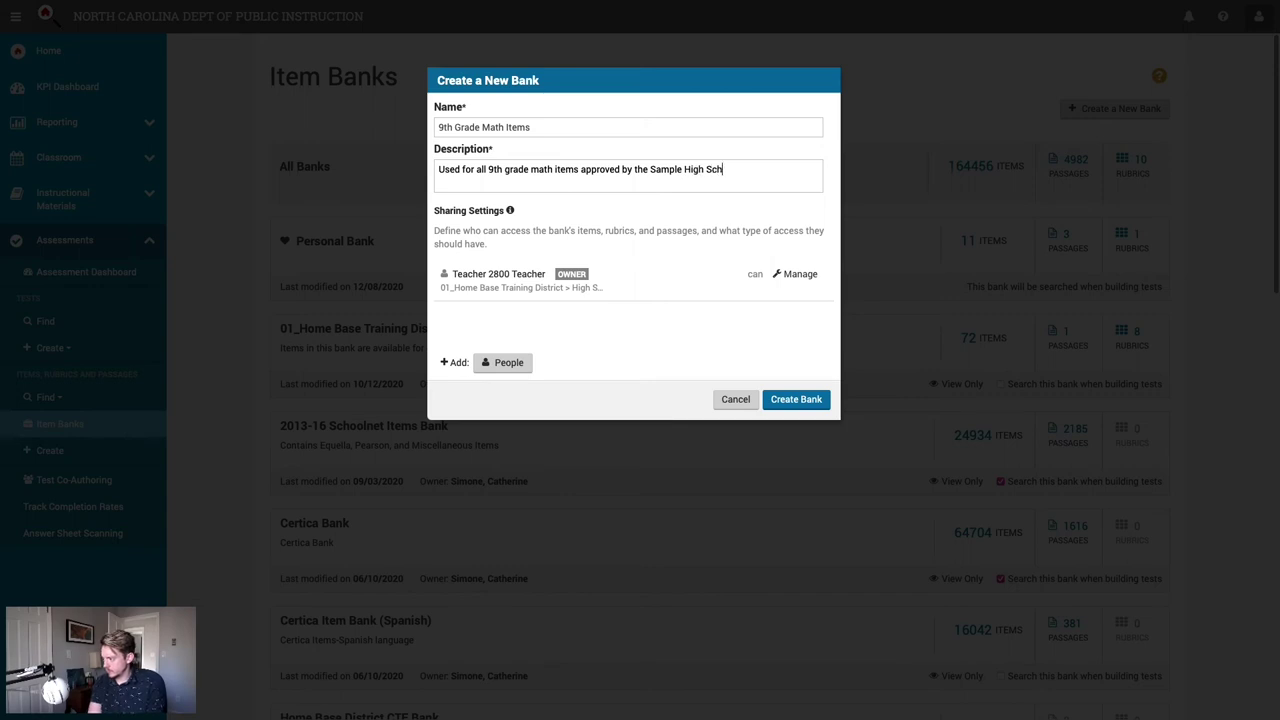
text(ool math department.)
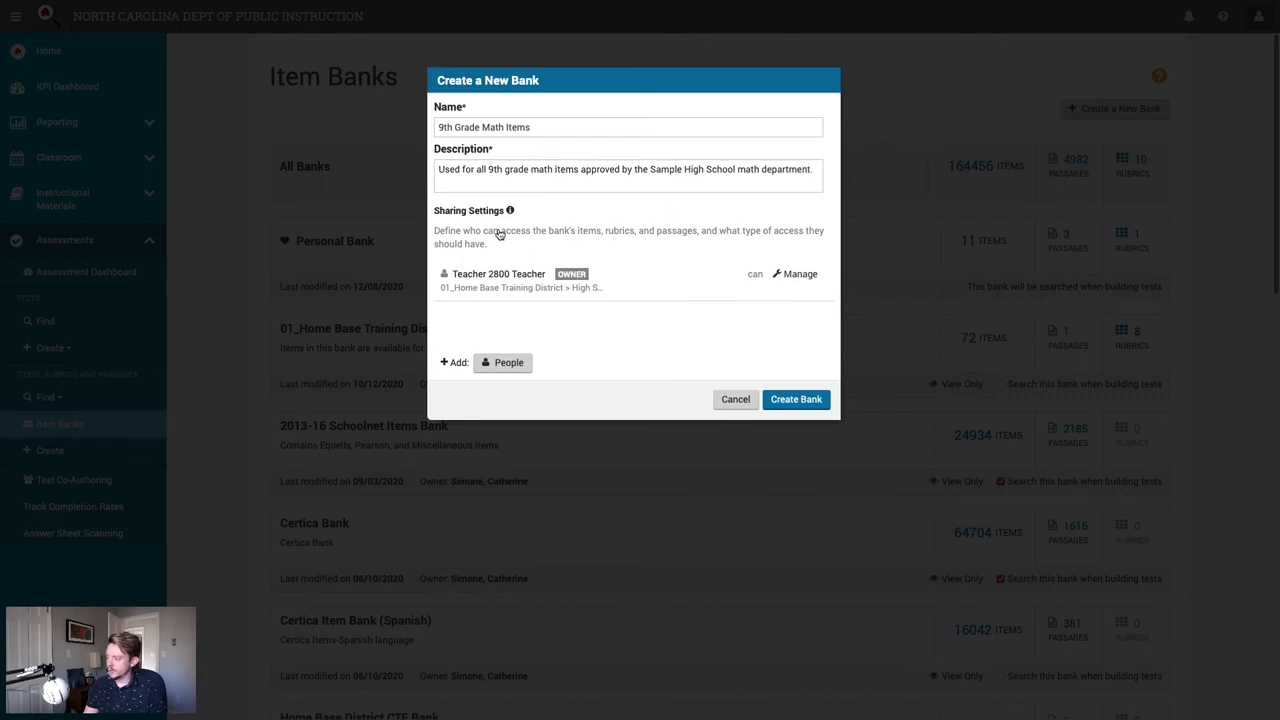
Step: Search 01_Home Base Training District and its child institutions by teacher name, and pick the High School 2744 teacher to share the bank with
click(511, 366)
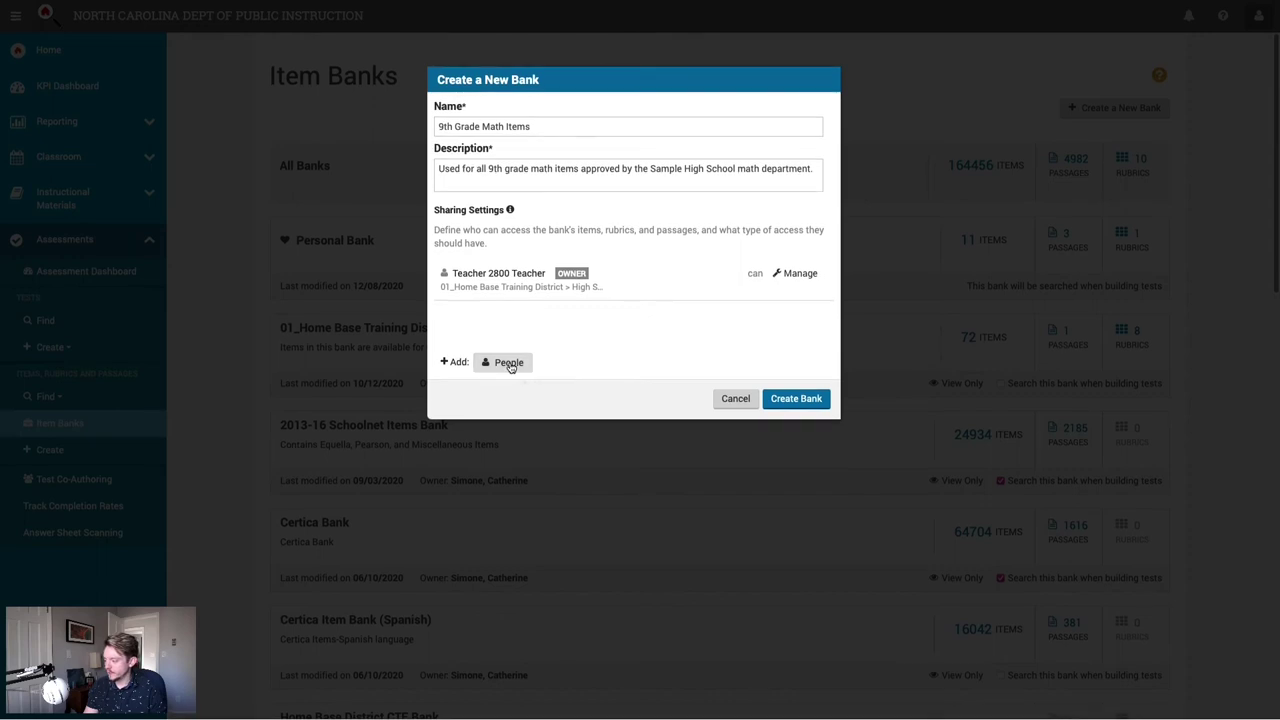
click(505, 366)
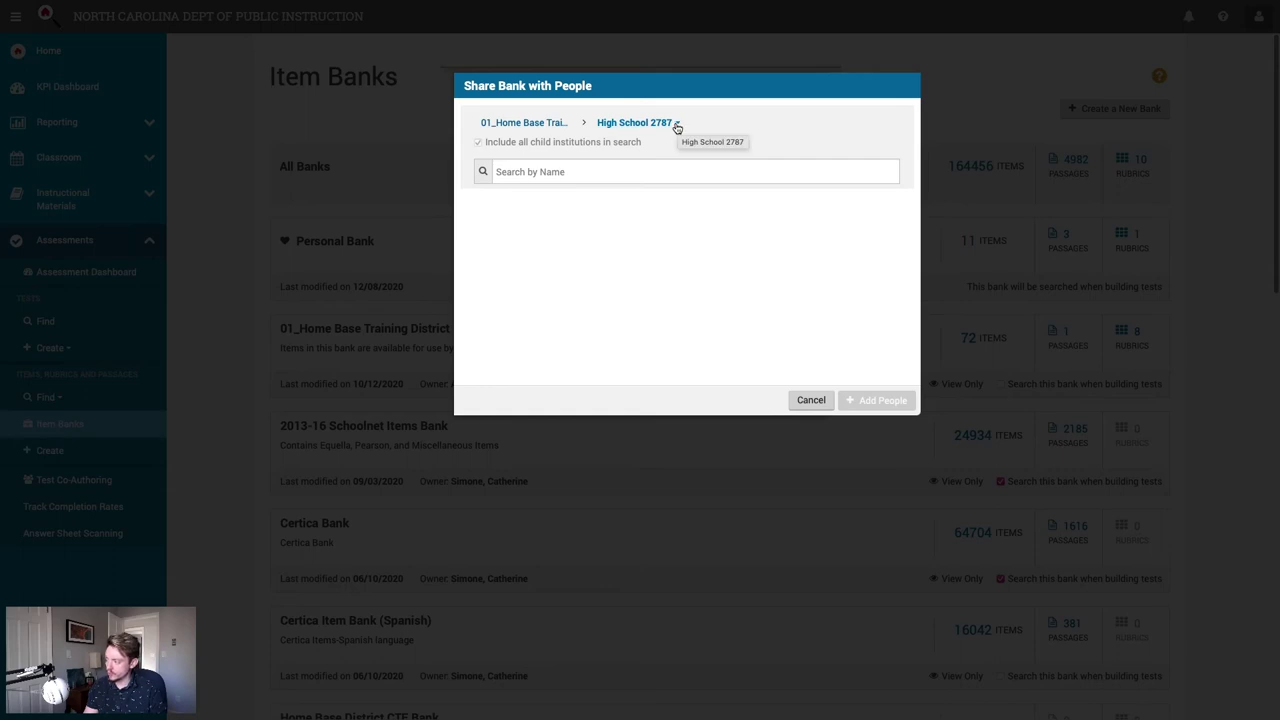
click(677, 125)
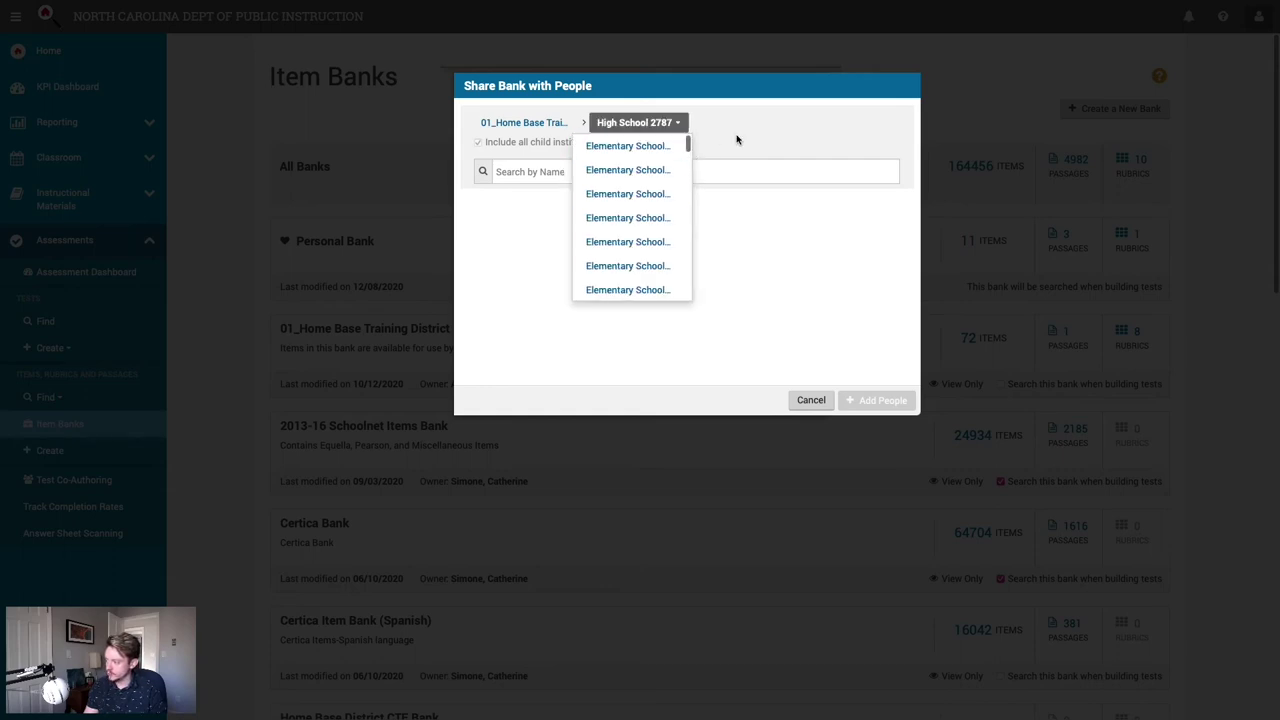
click(736, 139)
click(530, 125)
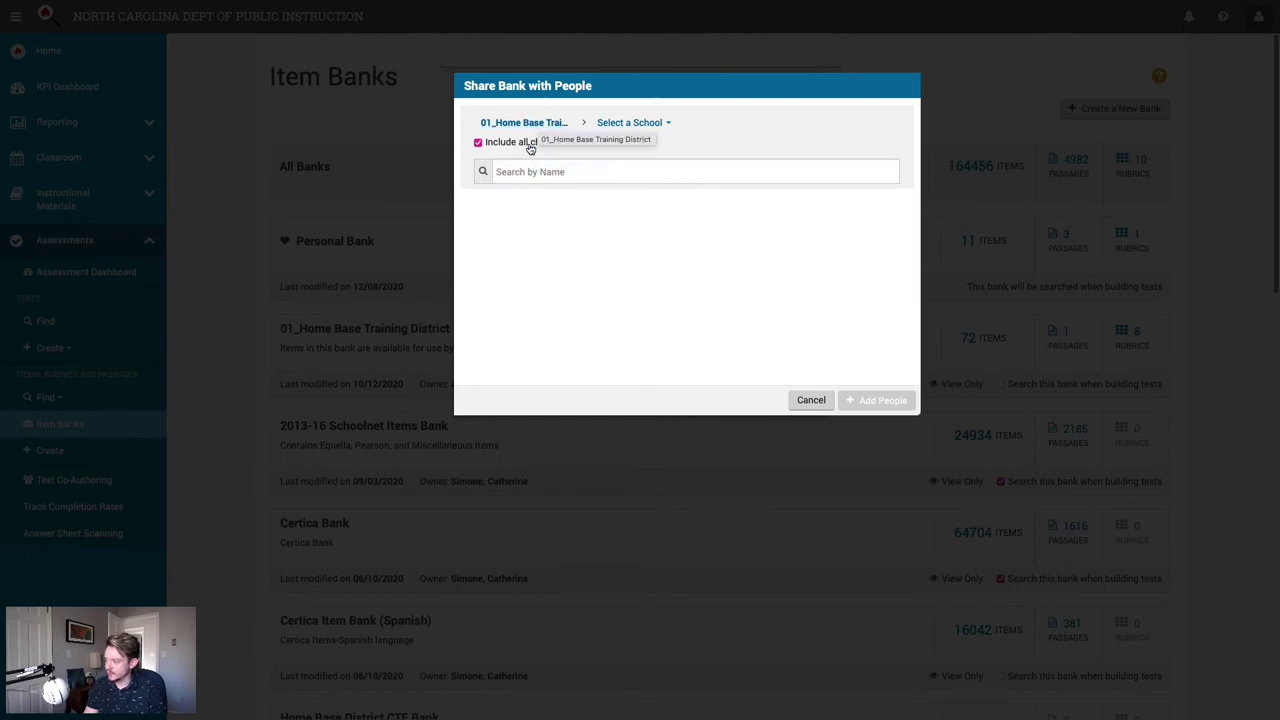
click(572, 180)
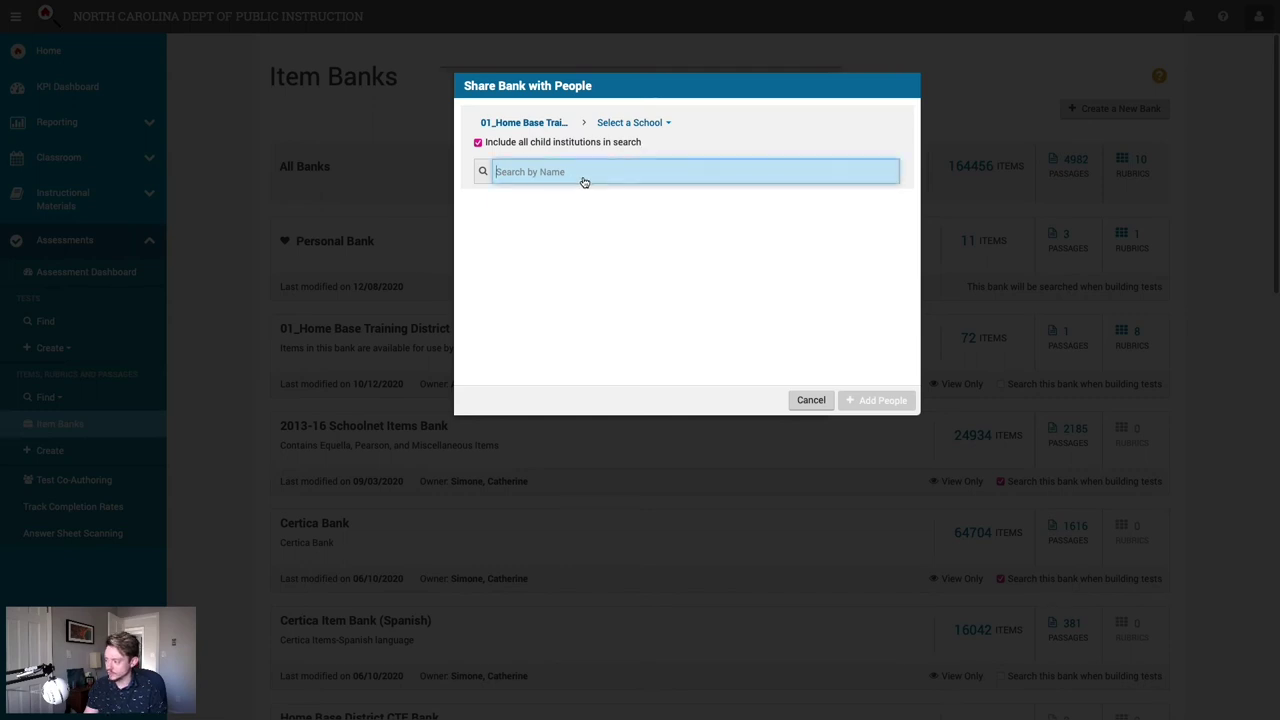
text(Teacher 3401)
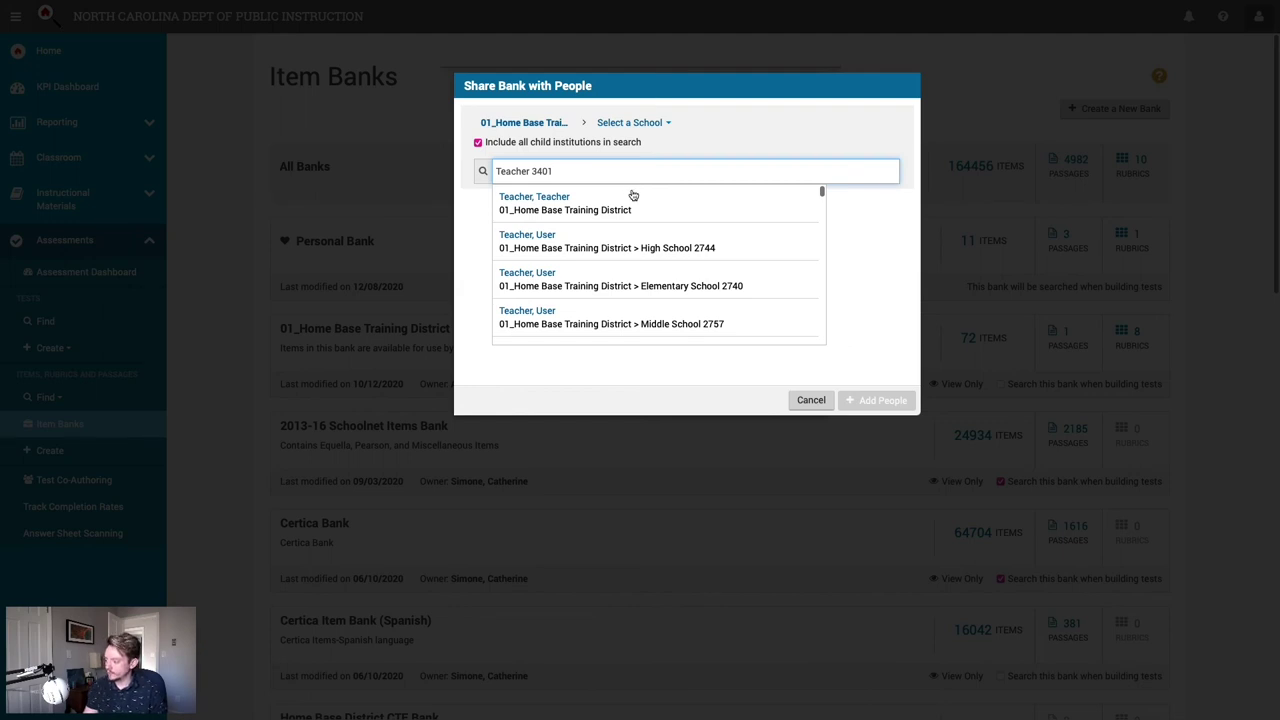
click(745, 249)
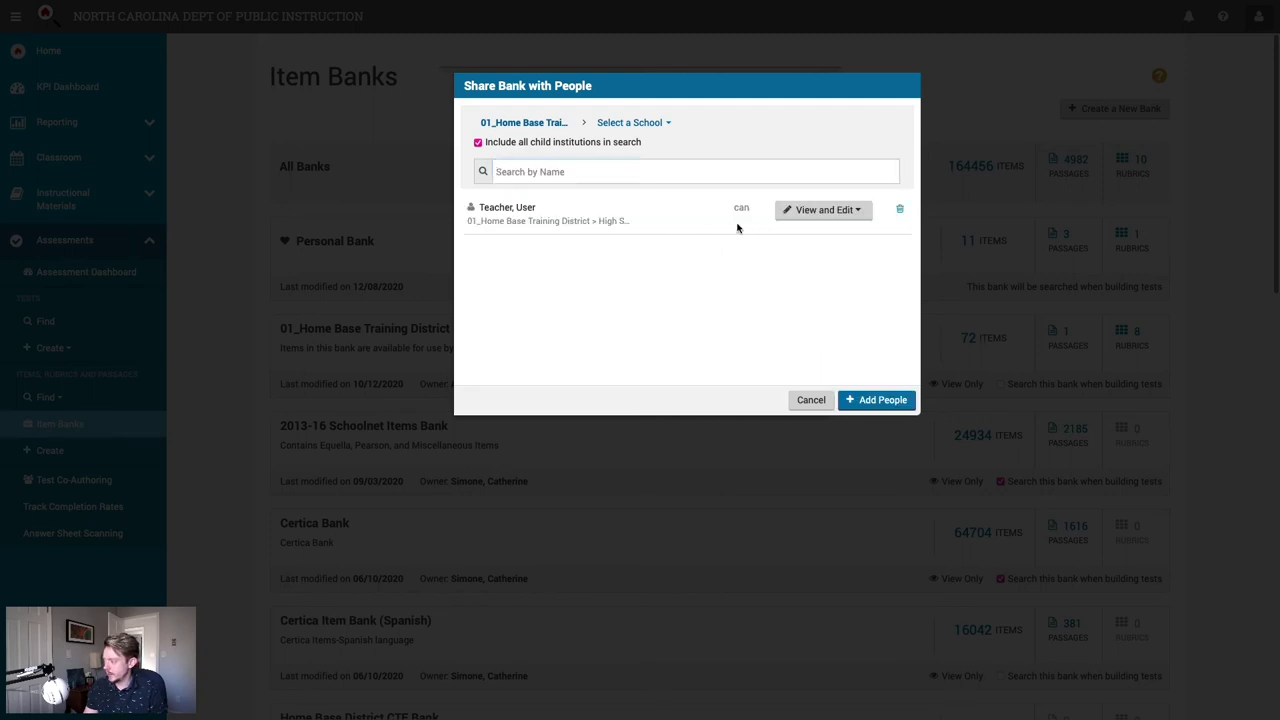
Step: Share the bank with the chosen teacher at the Manage access level and create the bank
click(844, 212)
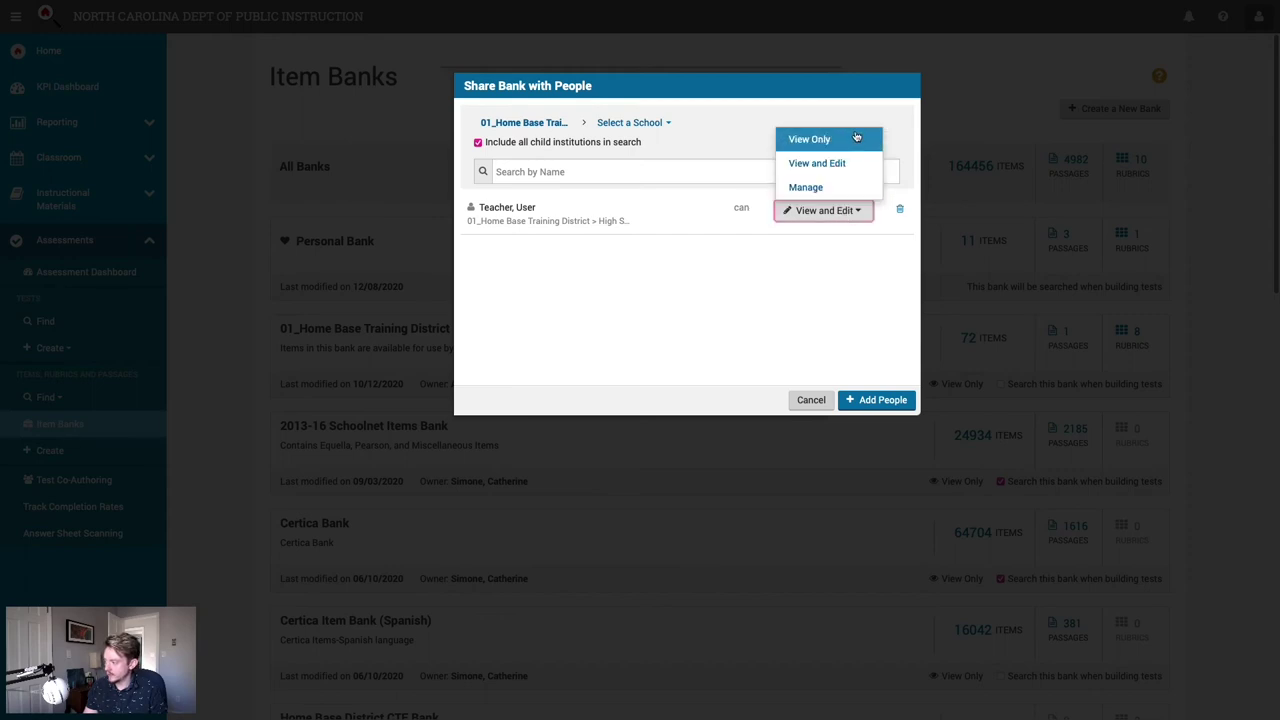
click(847, 189)
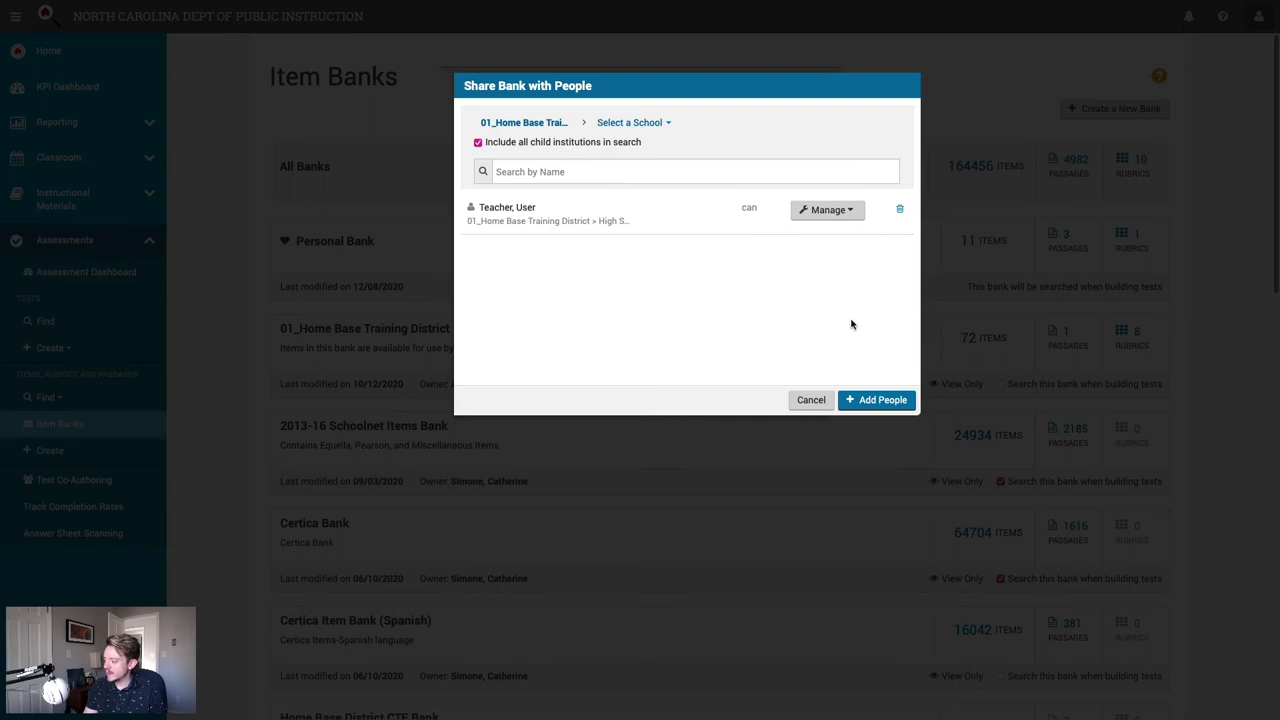
click(877, 401)
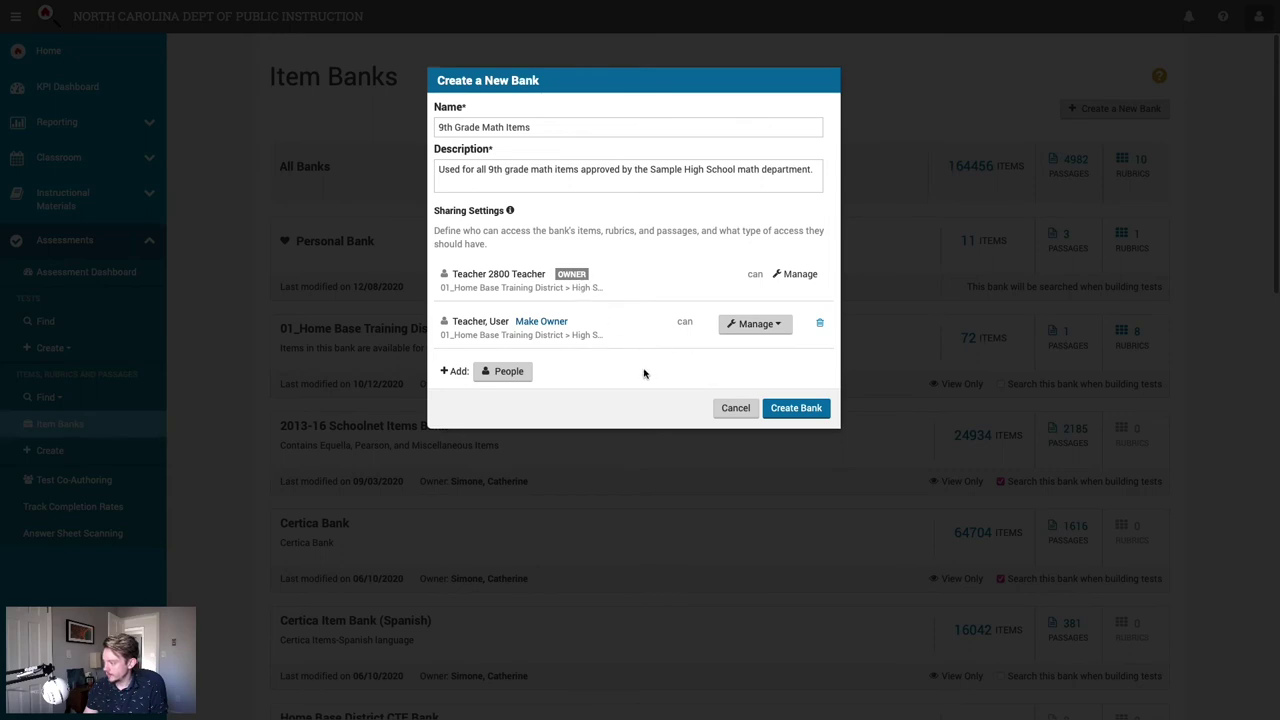
click(804, 408)
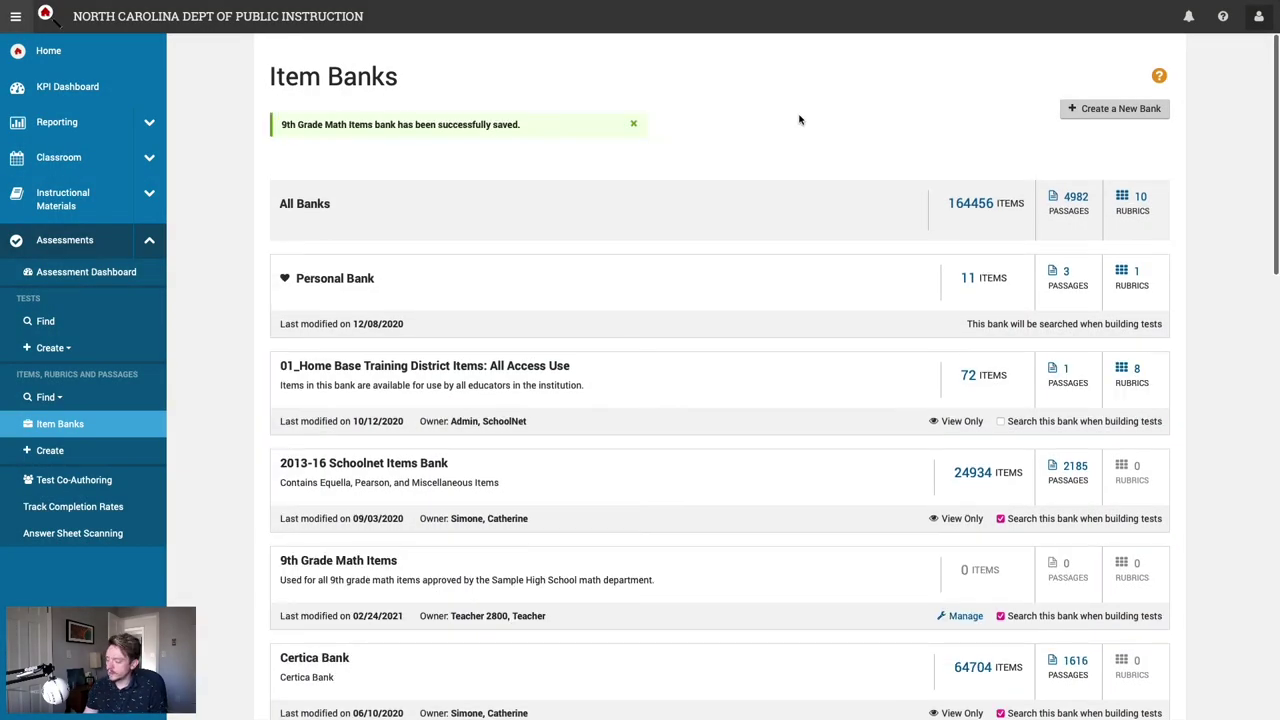
Step: Examine the 9th Grade Math Items bank's owner, last-modified date and management settings, leaving the settings without saving
scroll(735, 350, down, 1)
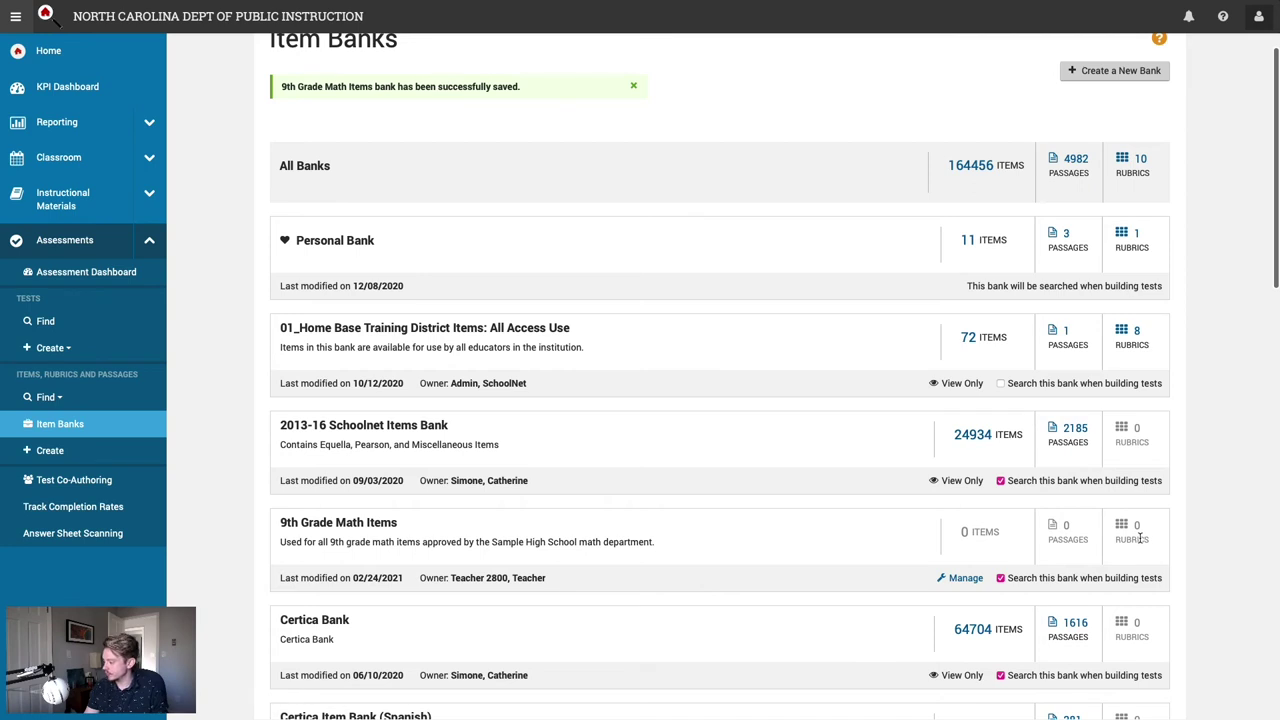
drag(421, 578, 506, 579)
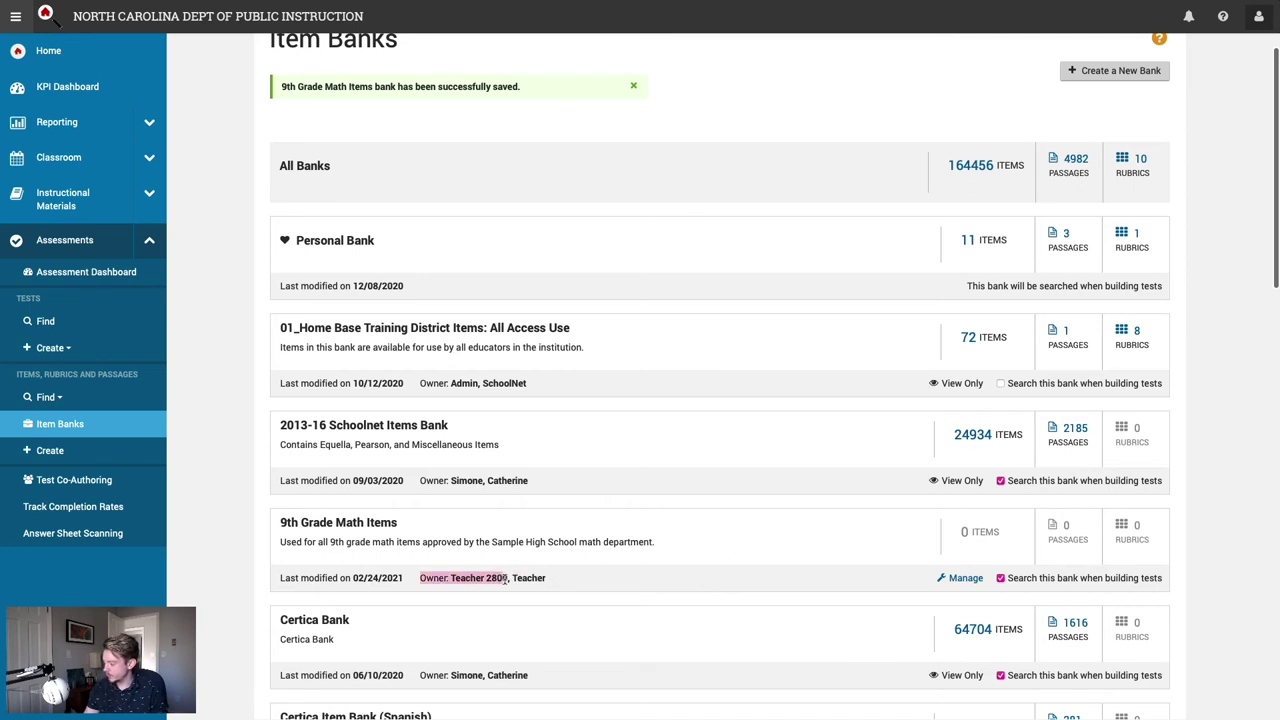
drag(405, 580, 312, 578)
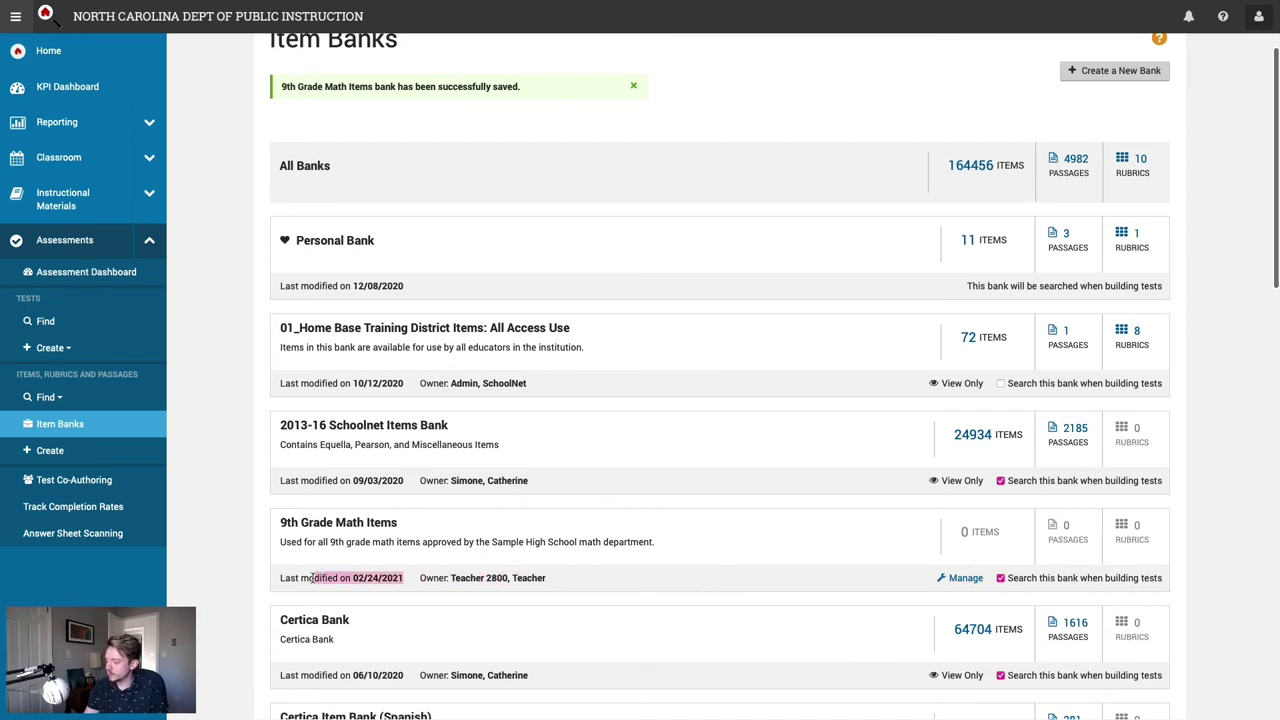
click(553, 583)
click(960, 579)
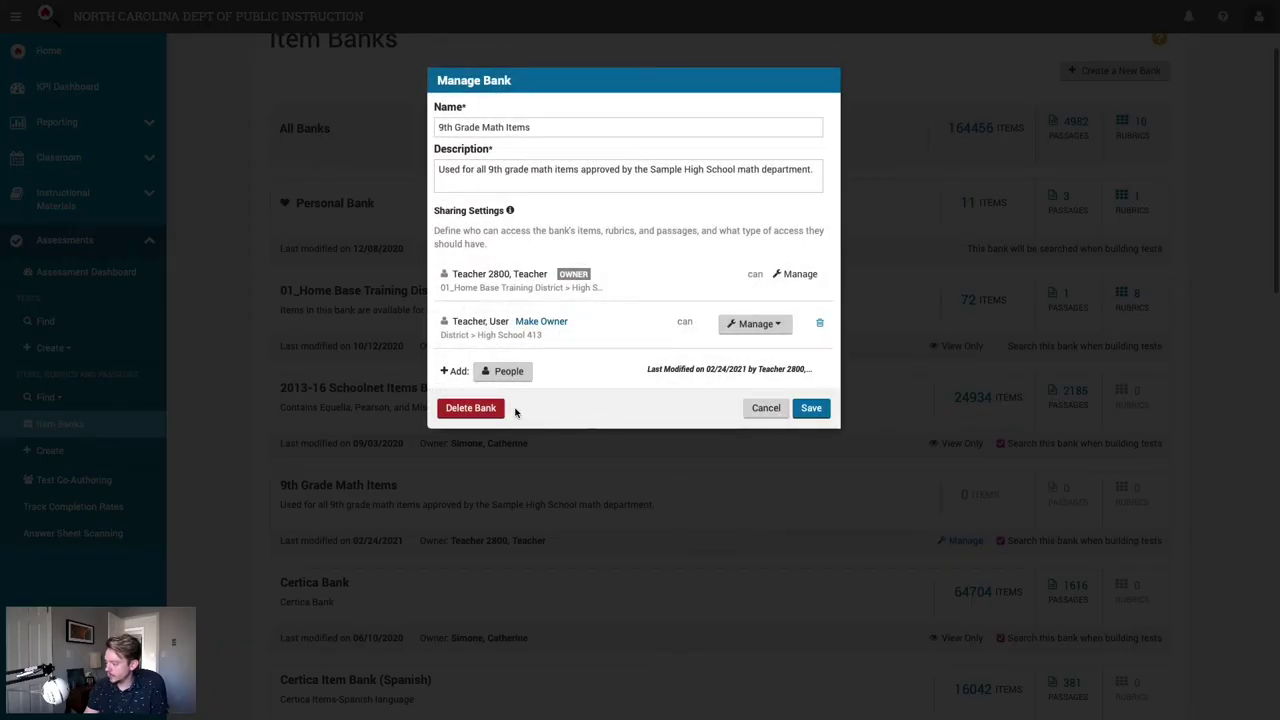
click(766, 408)
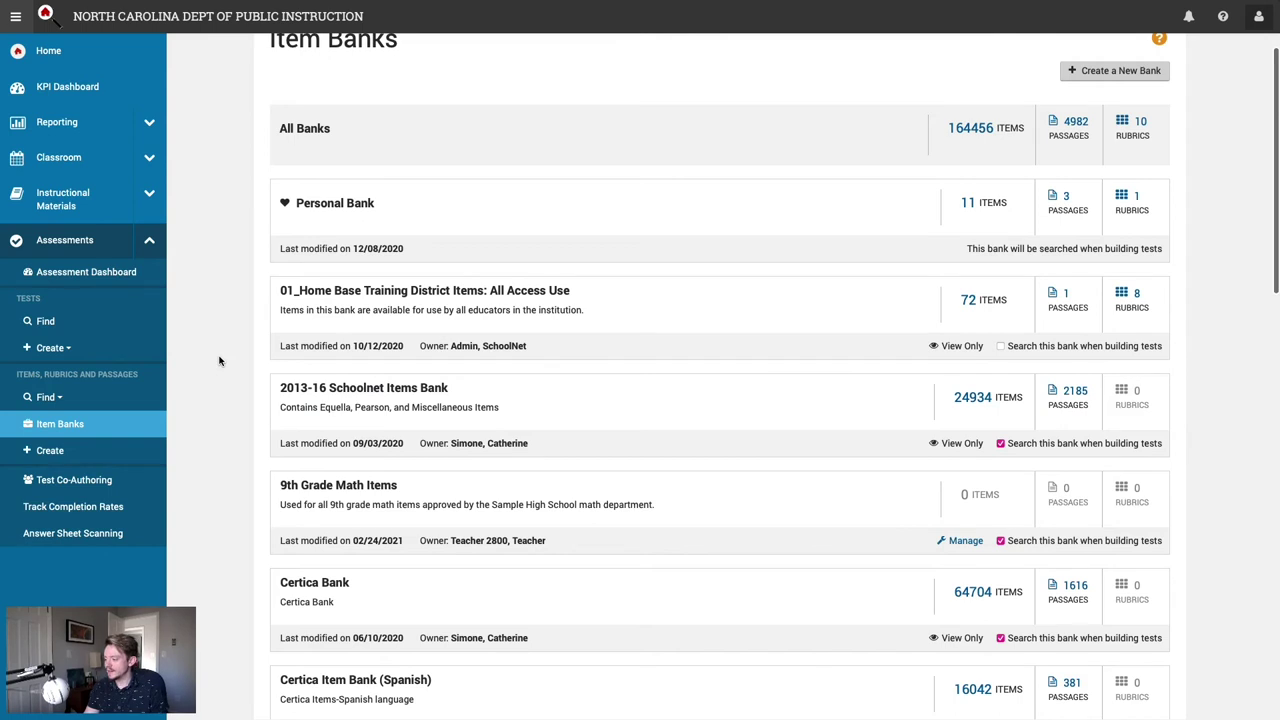
Step: Find items and open the item details of the NCDPI Classroom Bank multiple-choice question "Which equation is true?"
click(56, 400)
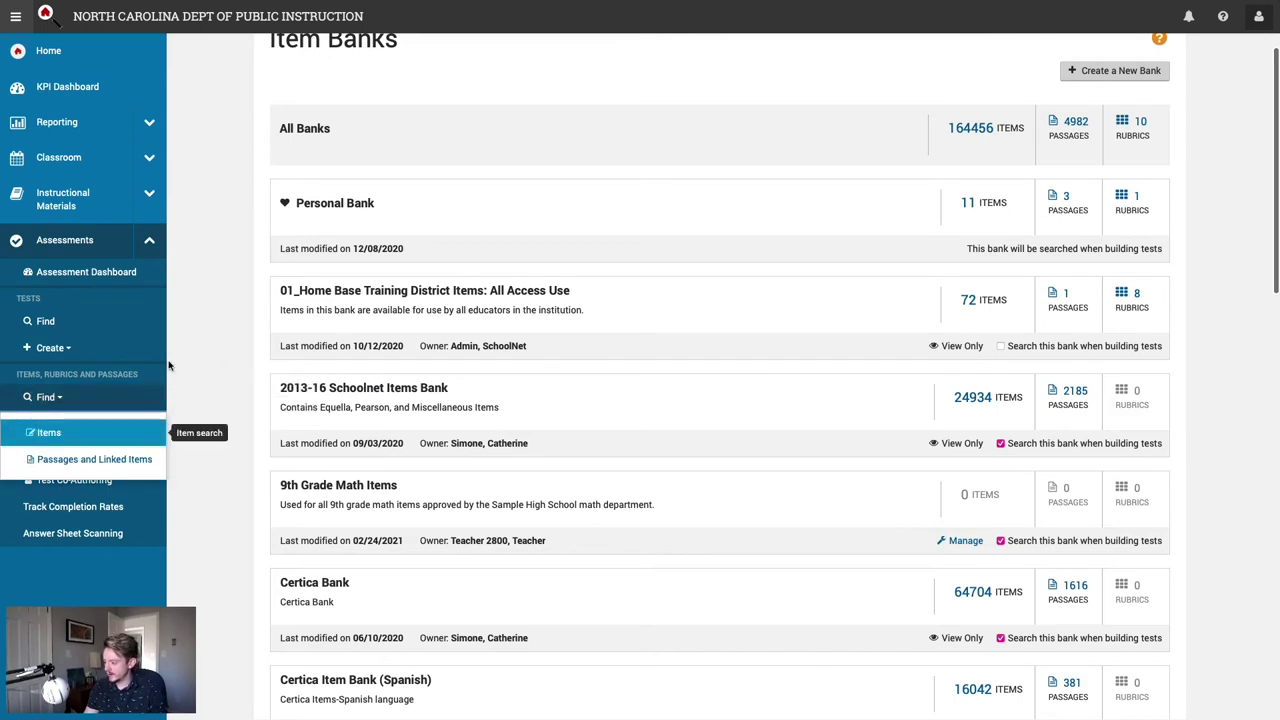
click(57, 434)
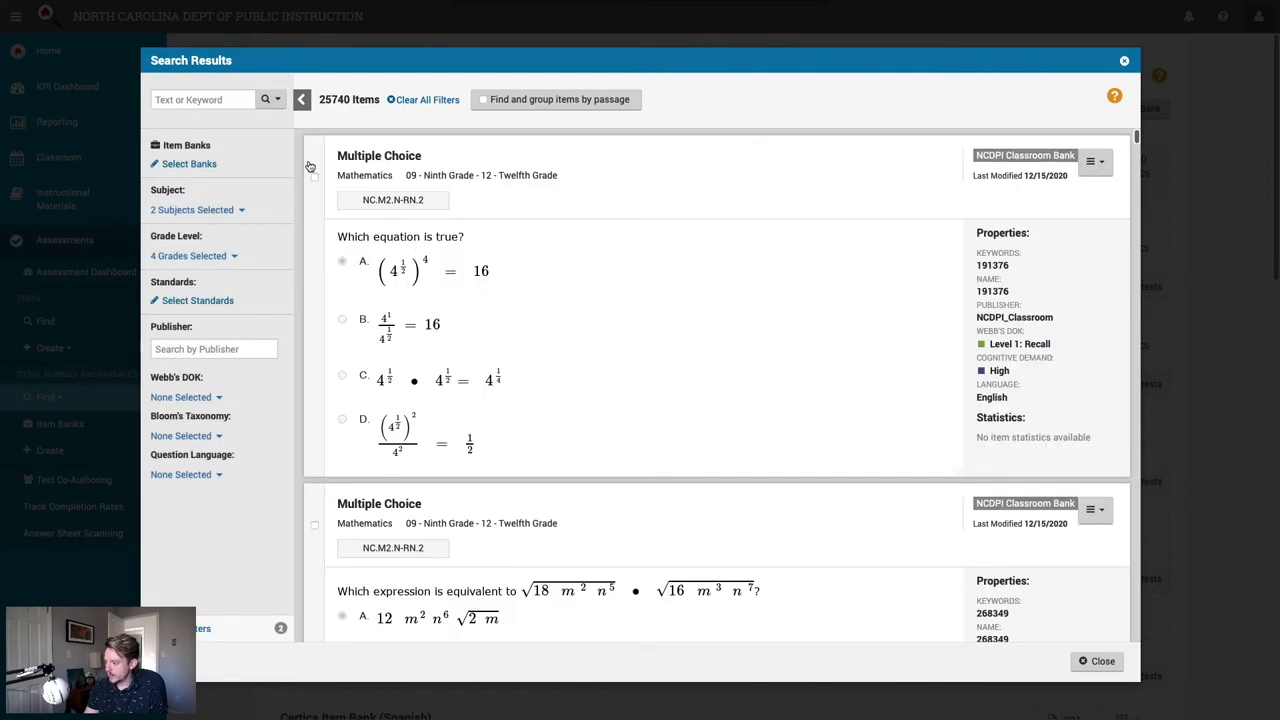
click(314, 180)
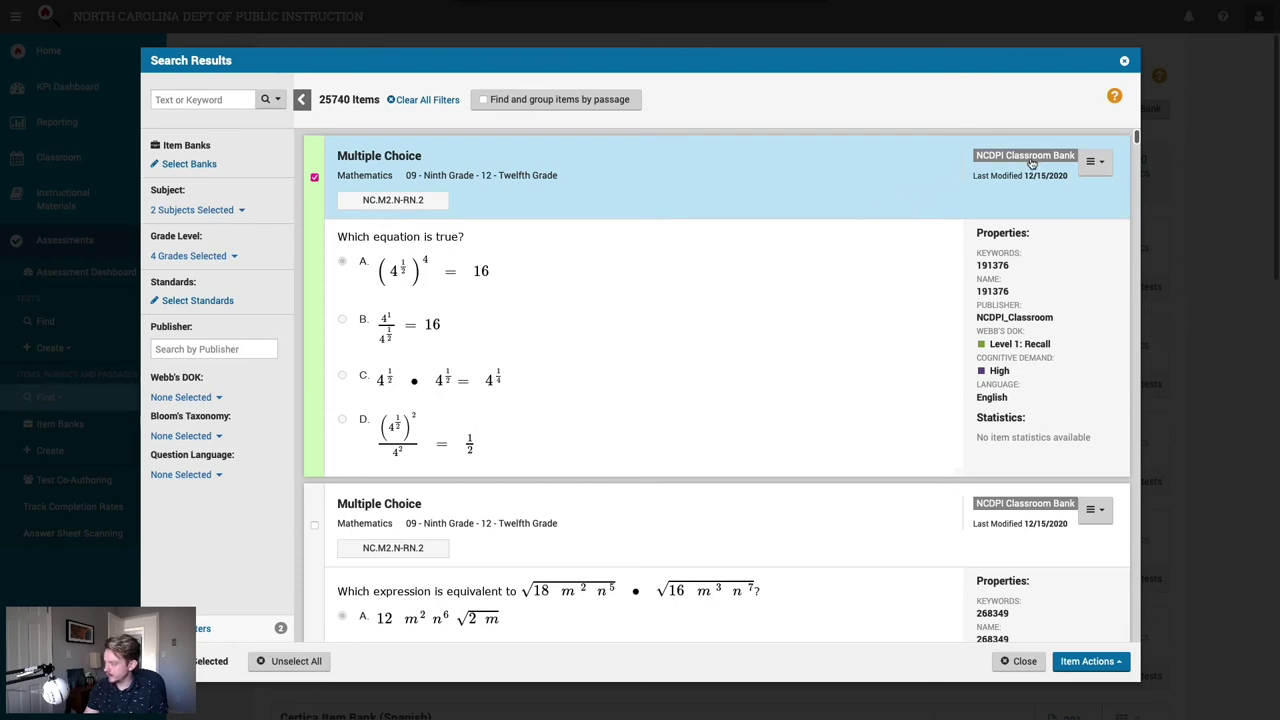
click(1098, 165)
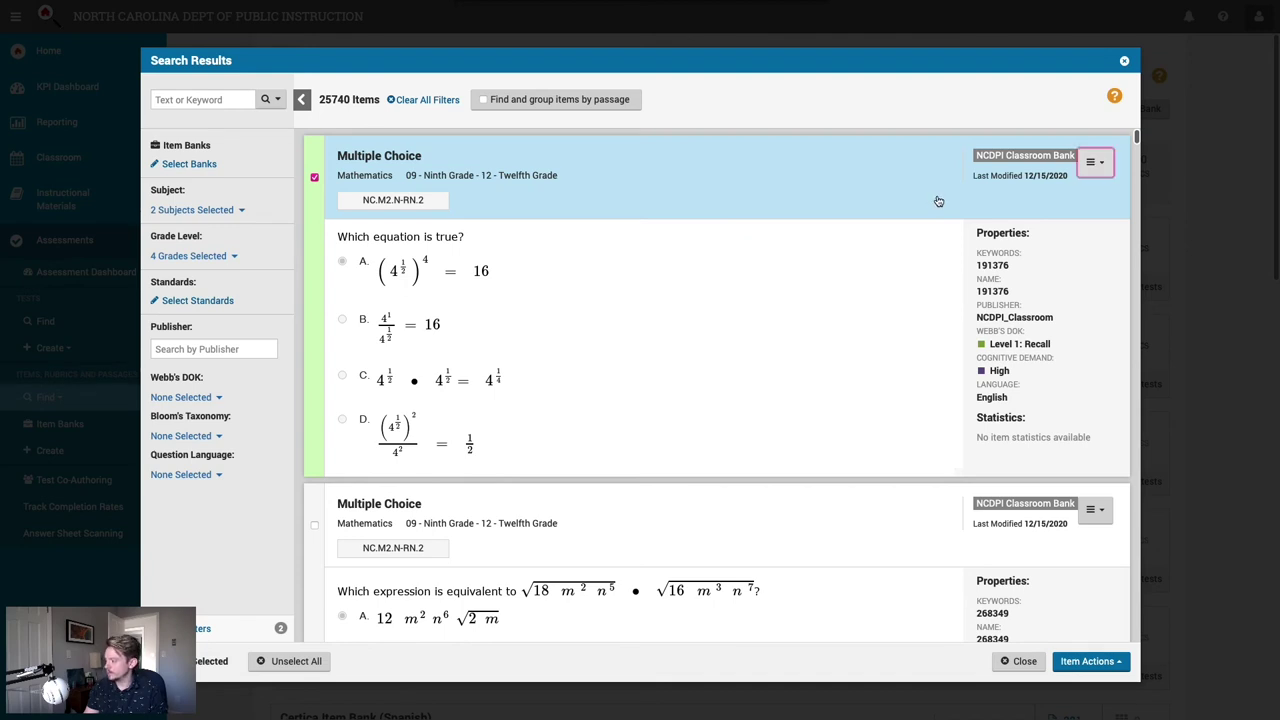
click(1095, 164)
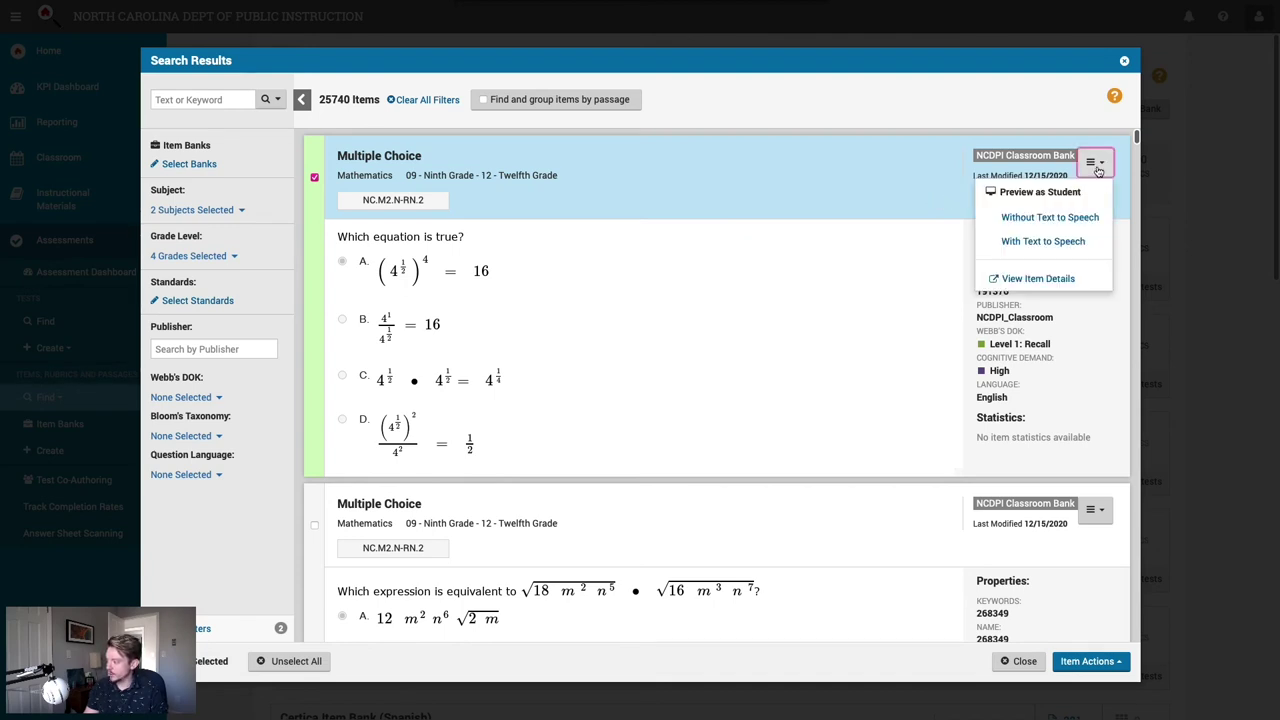
click(1068, 283)
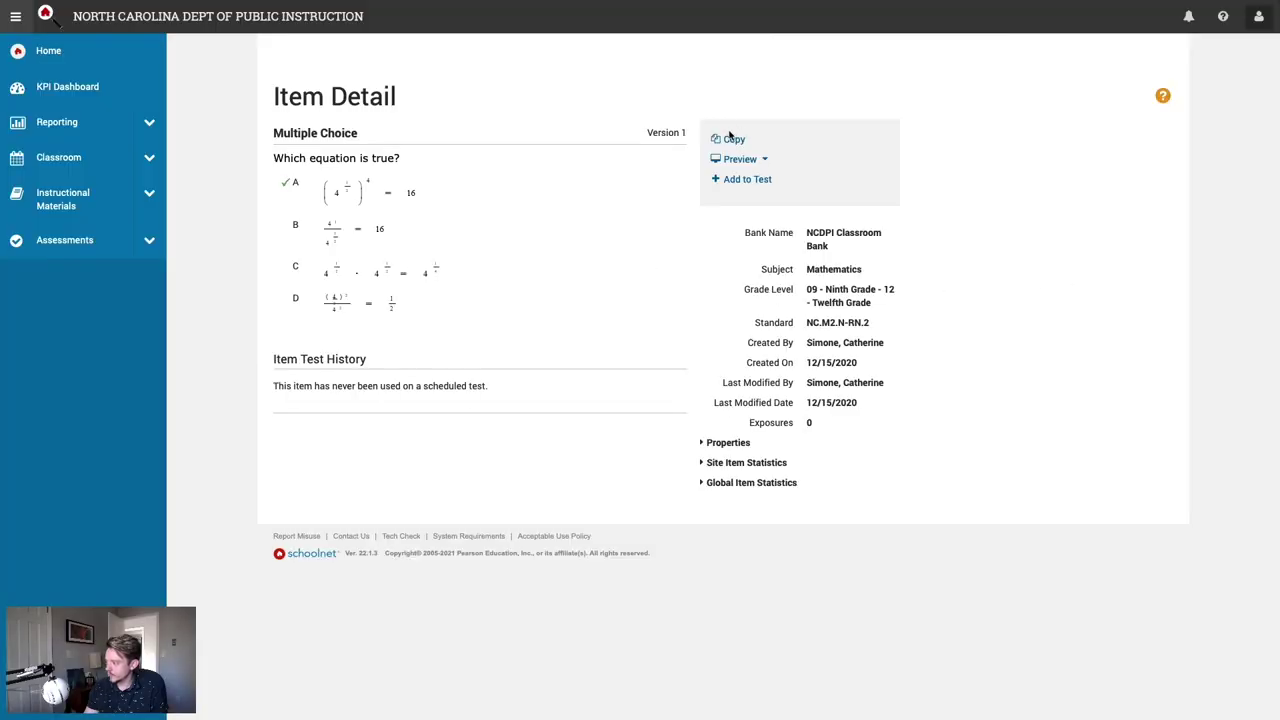
Step: Copy the "Which equation is true?" item into the 9th Grade Math Items bank
click(734, 143)
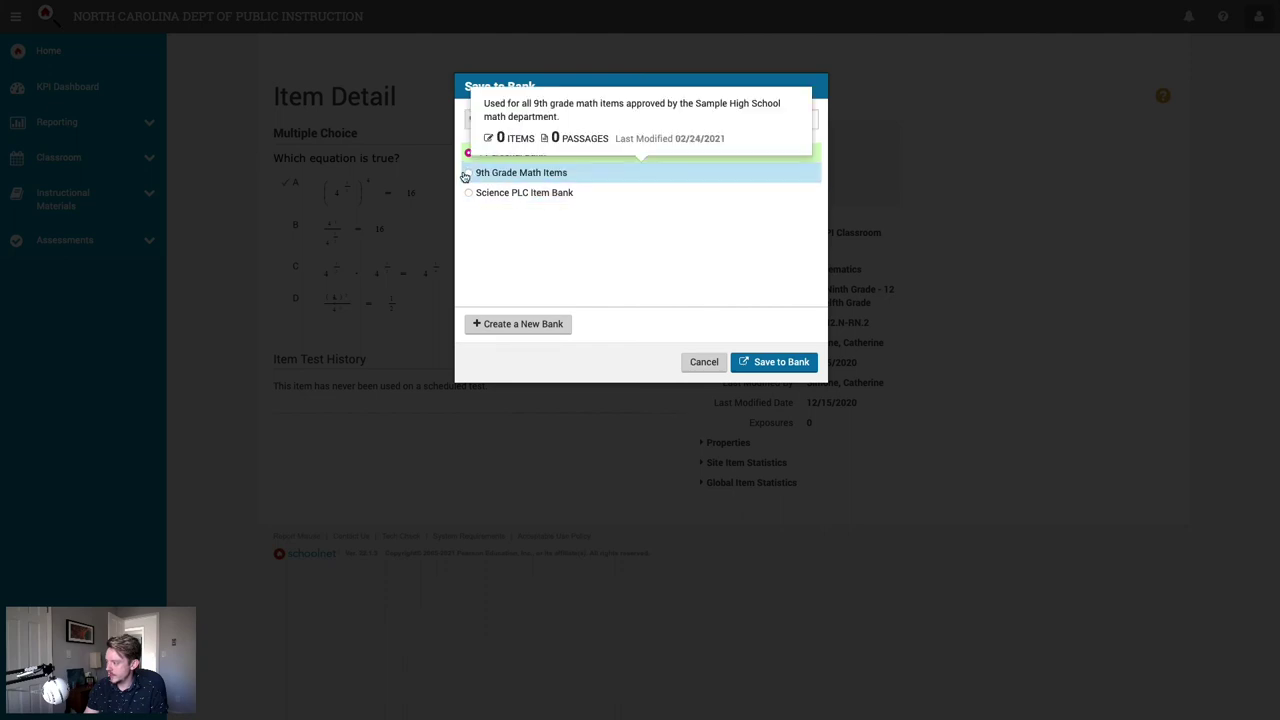
click(469, 176)
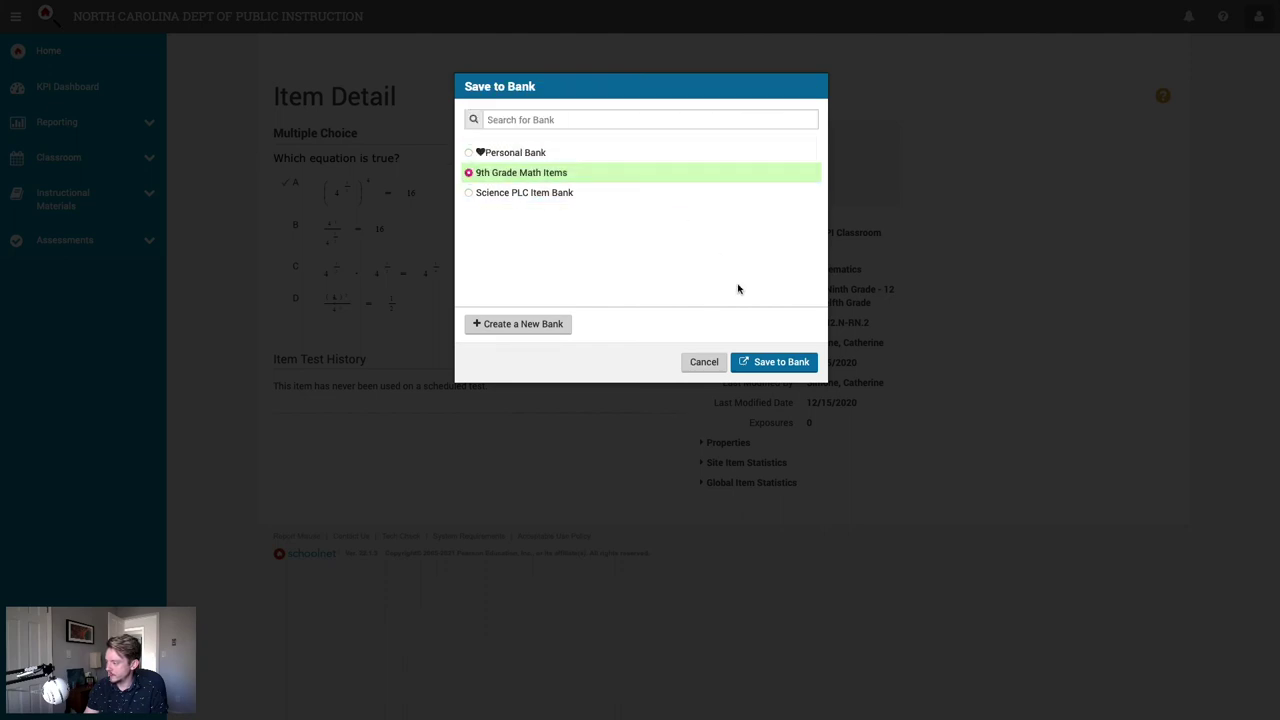
click(779, 364)
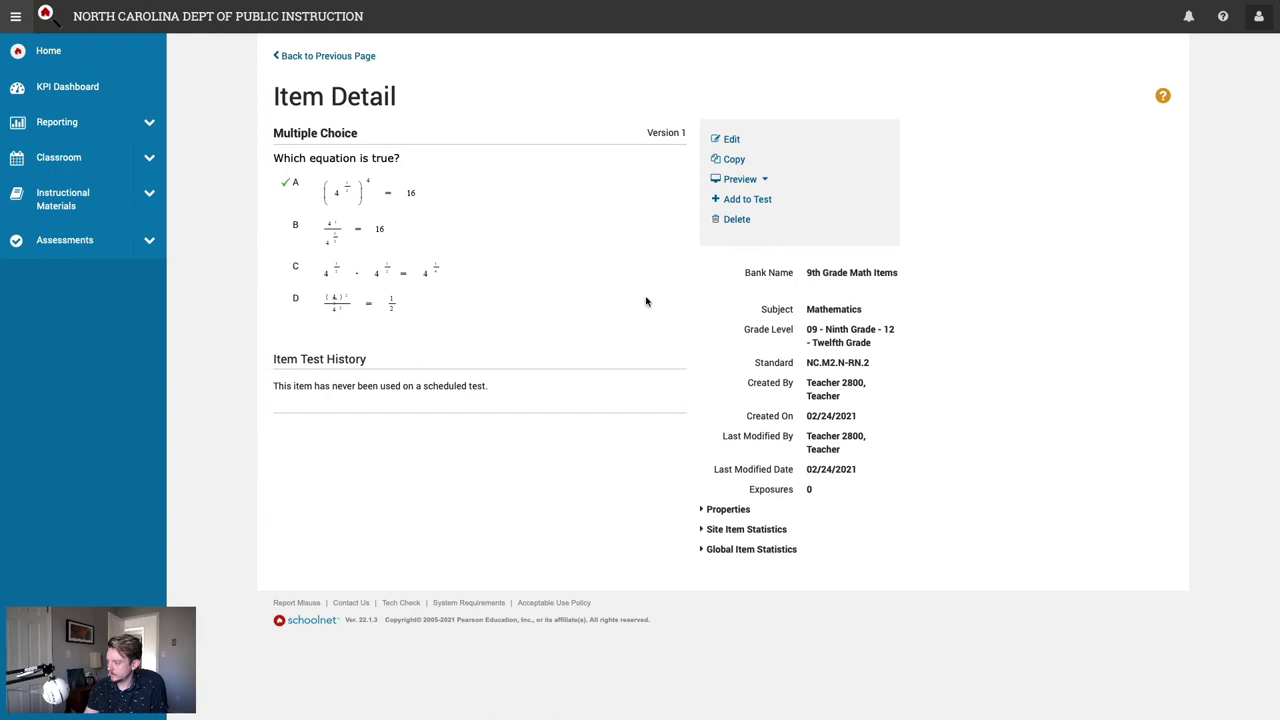
Step: Check the item count of the 9th Grade Math Items bank in the list of item banks
click(148, 240)
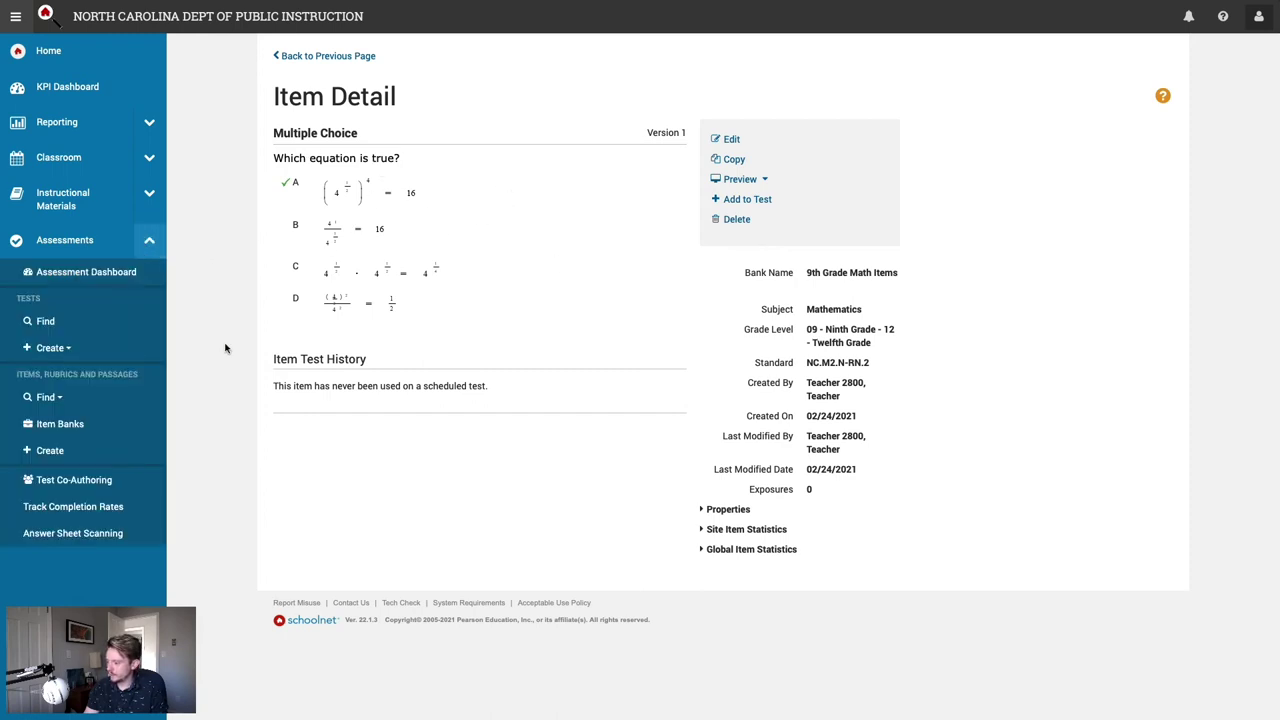
click(110, 424)
scroll(232, 370, down, 1)
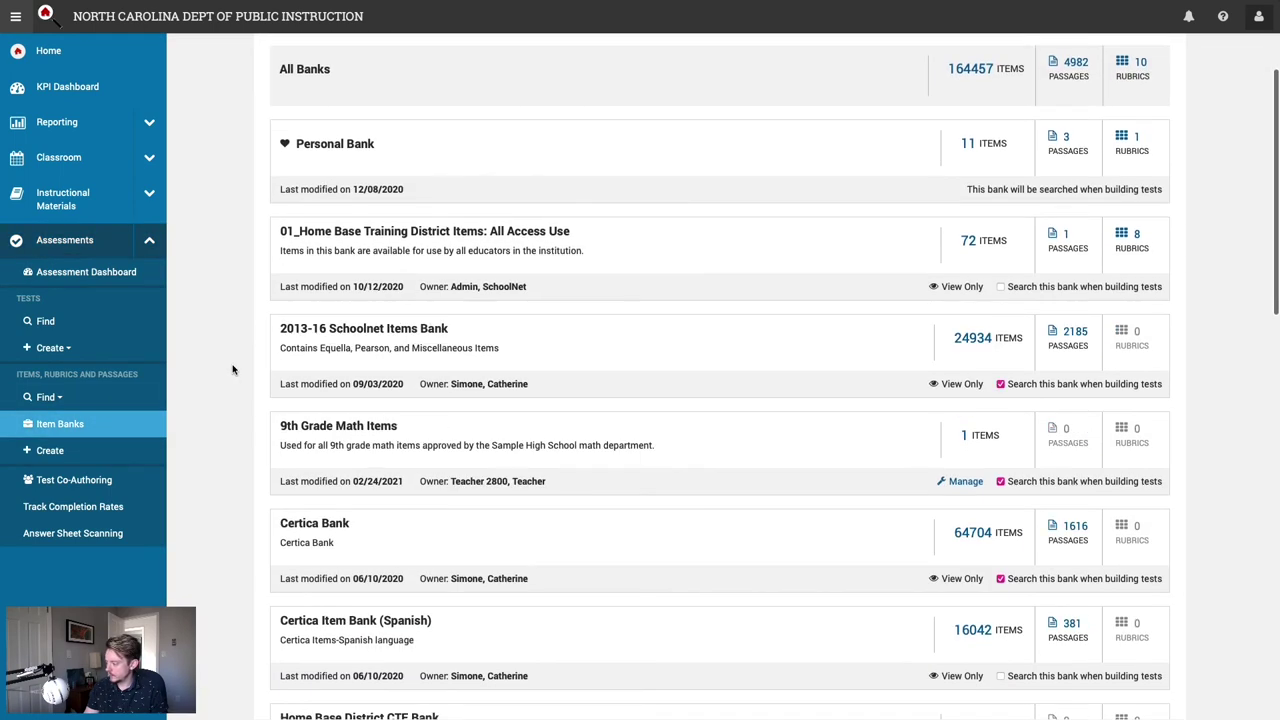
Step: Review the items stored in the 9th Grade Math Items bank and open the bank's management settings
click(348, 442)
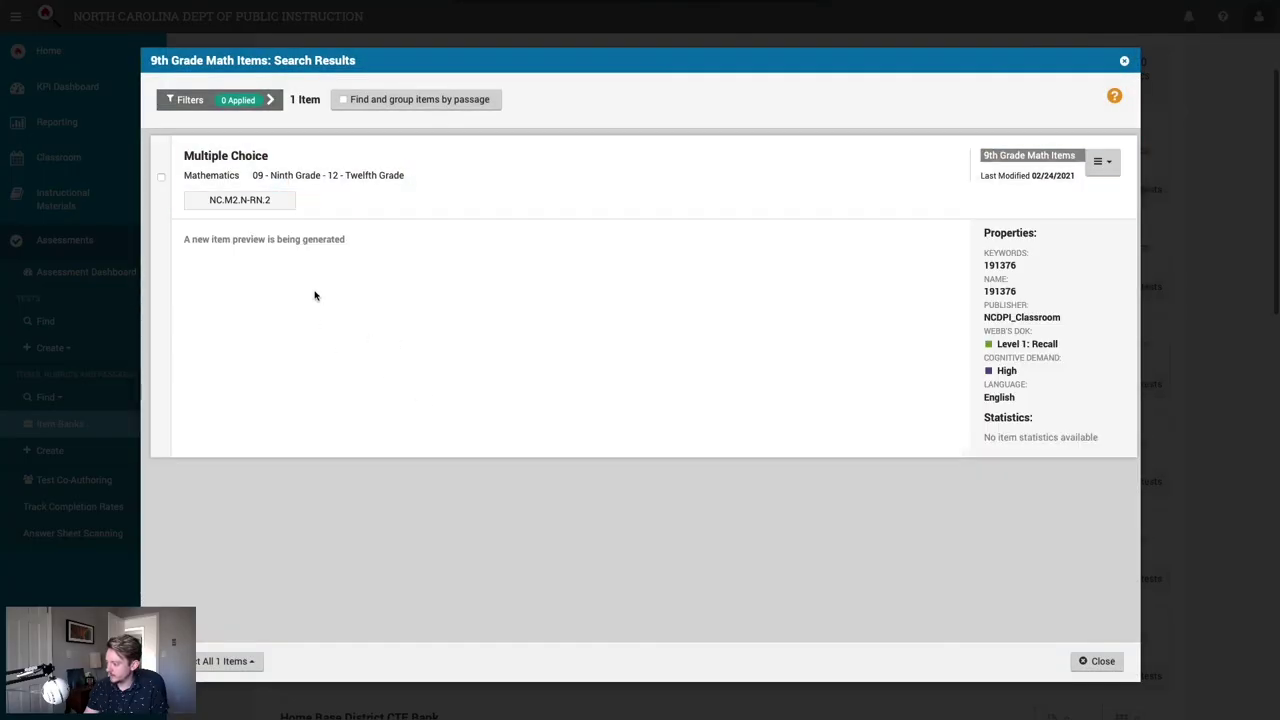
click(1124, 61)
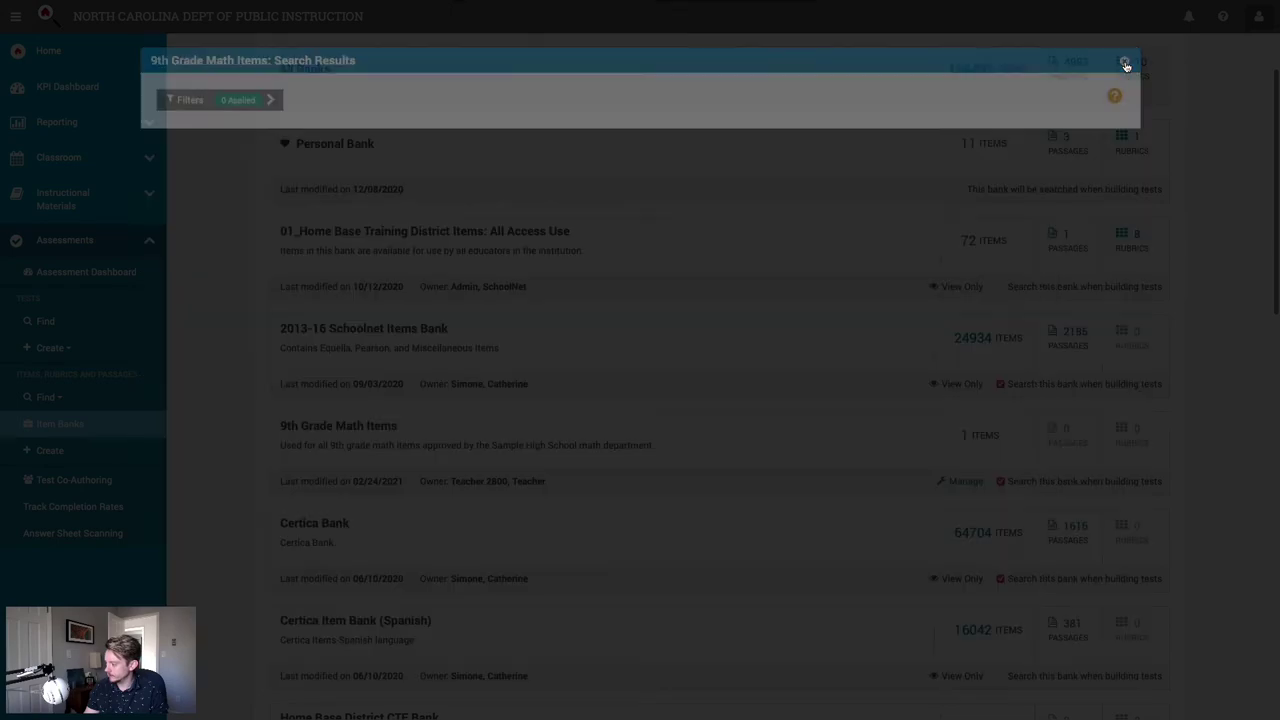
click(962, 481)
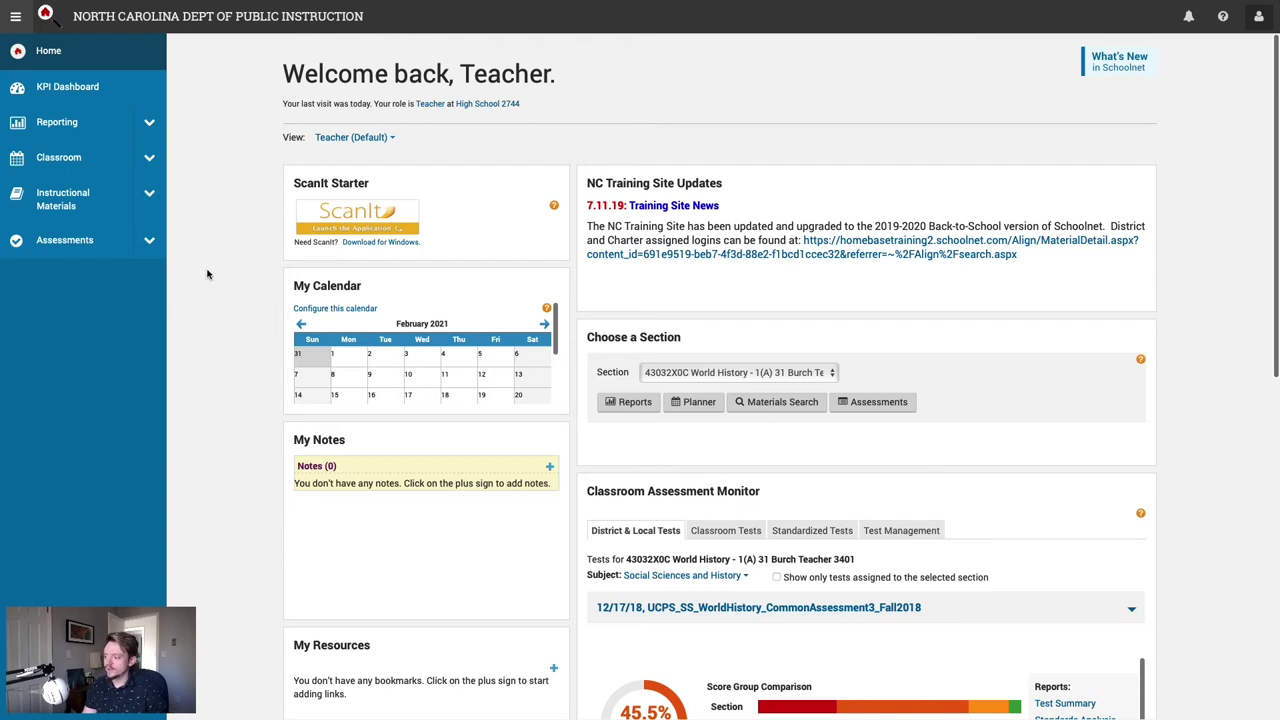
Step: From the other teacher's account, go to the item banks and view the contents of the 9th Grade Math Items bank
click(150, 242)
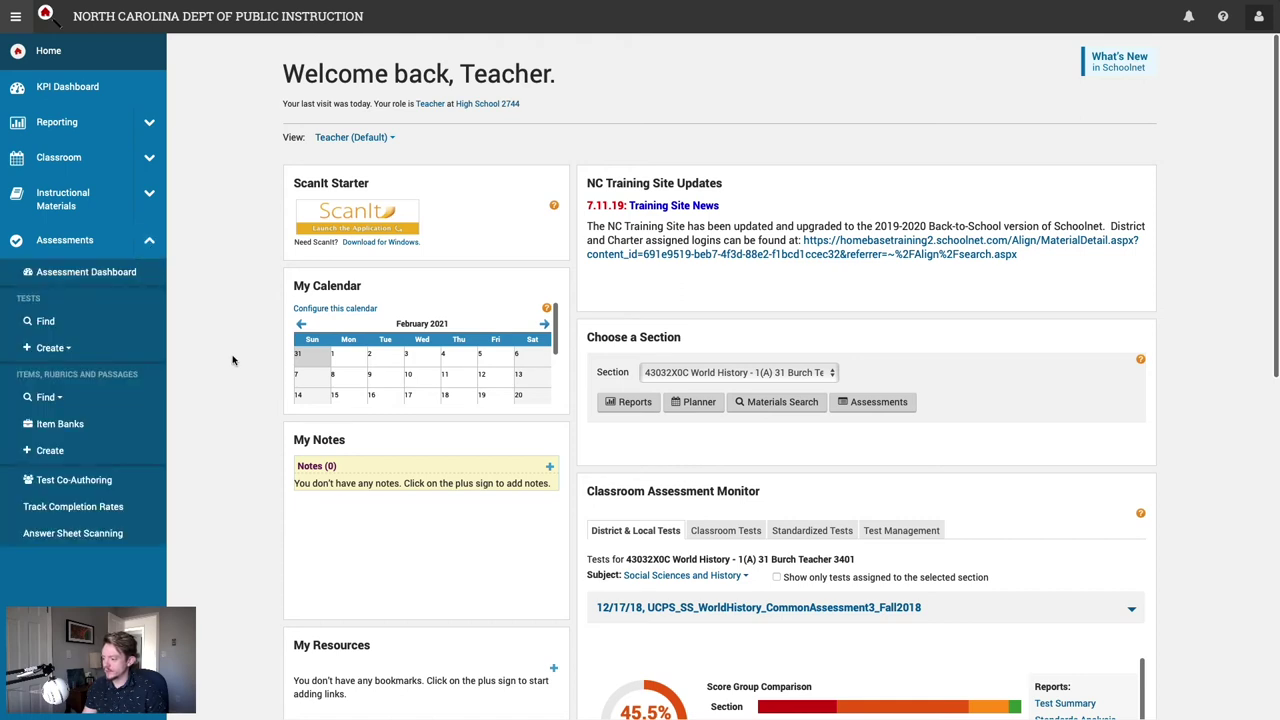
click(116, 433)
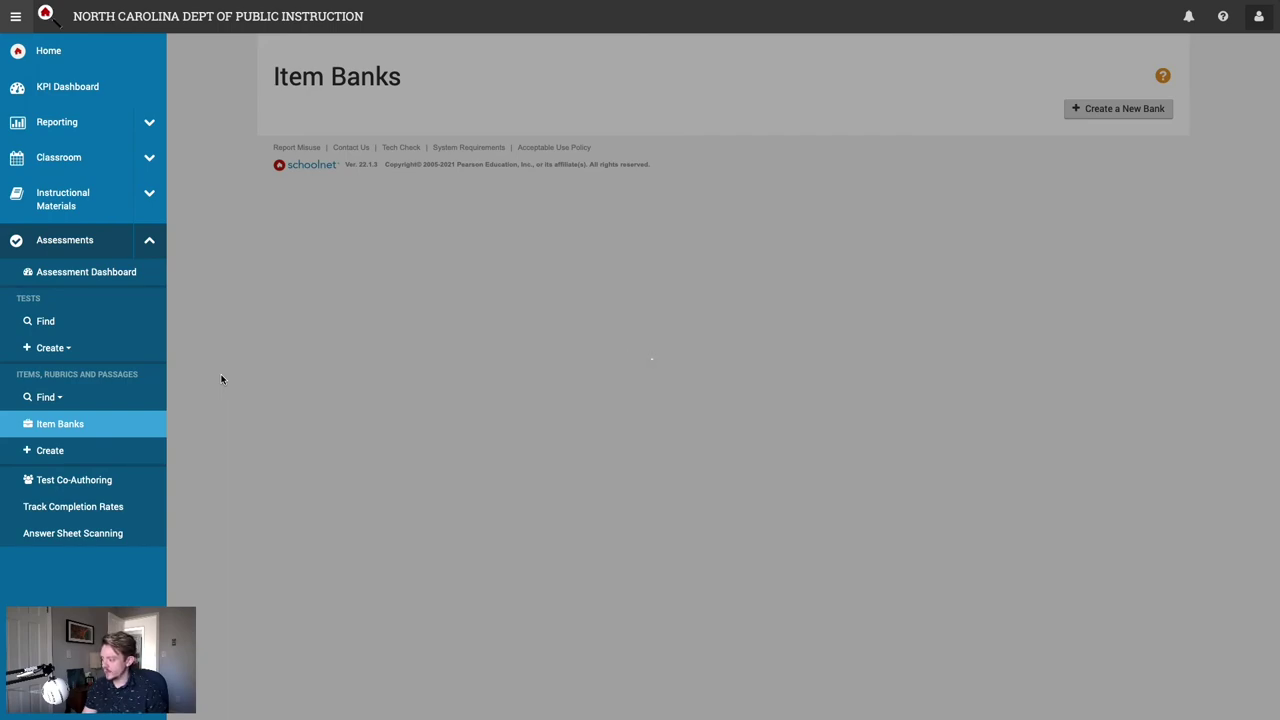
scroll(220, 394, down, 3)
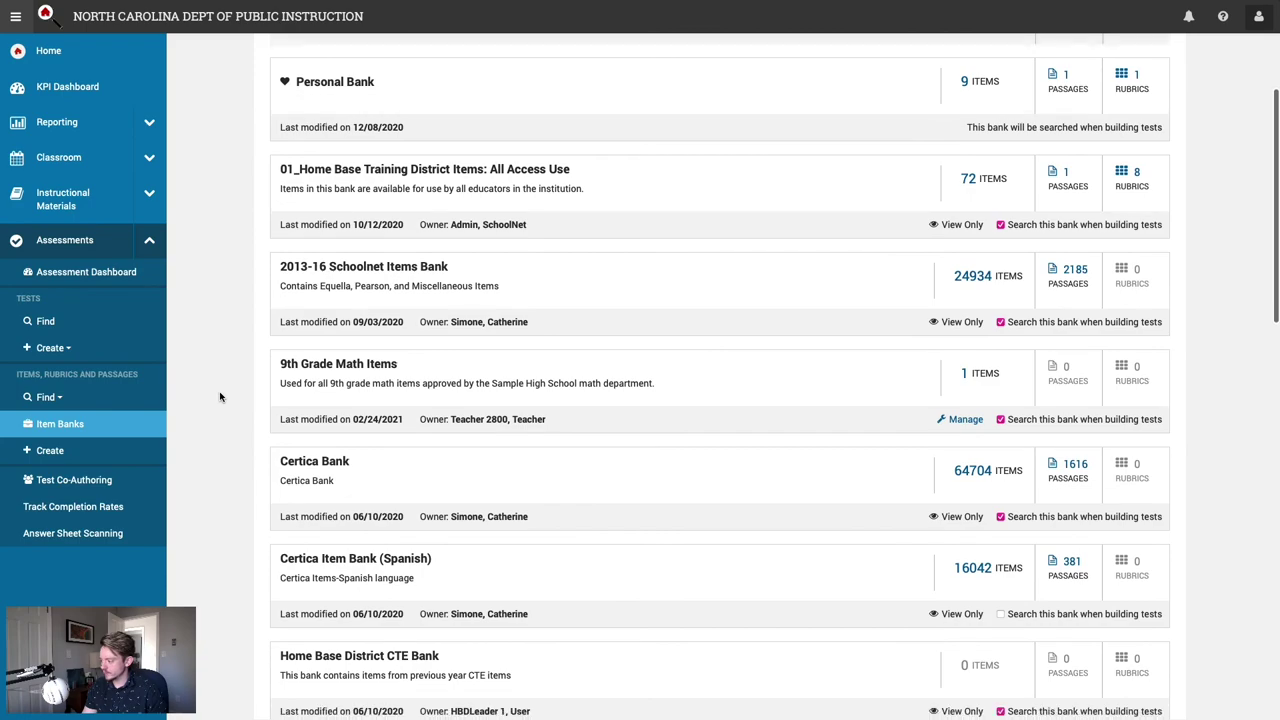
drag(680, 377, 255, 370)
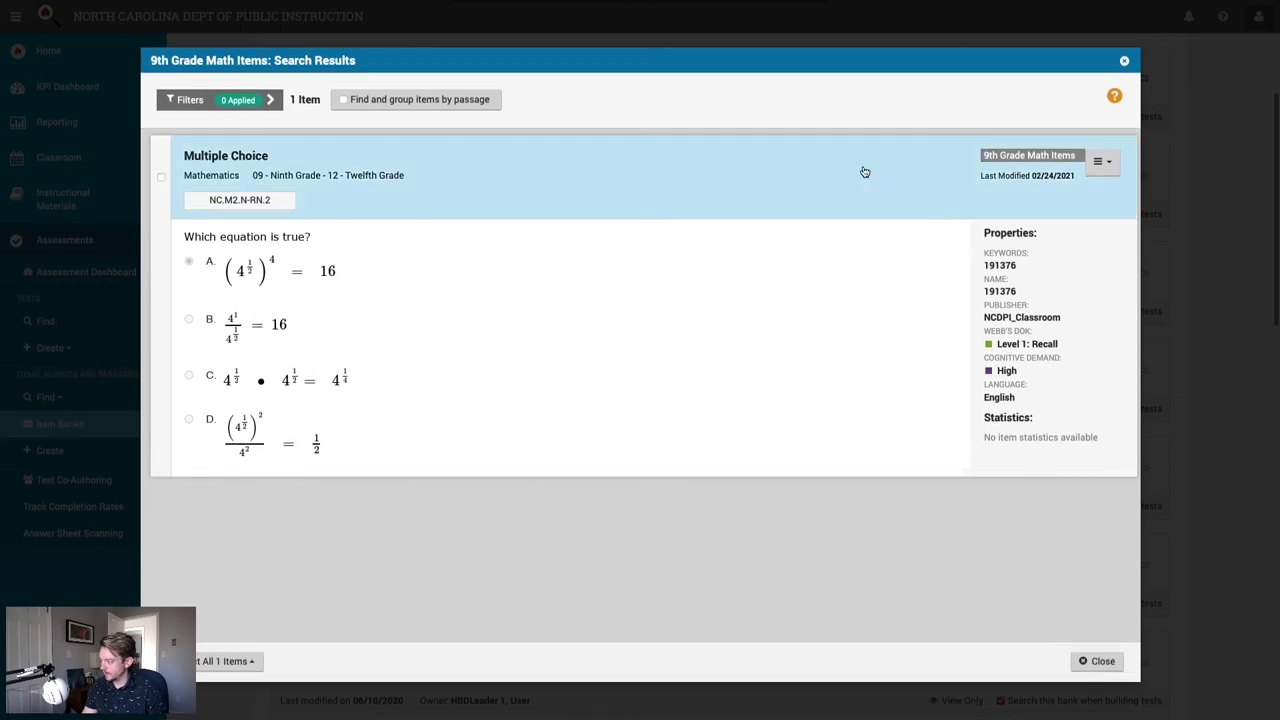
click(1124, 62)
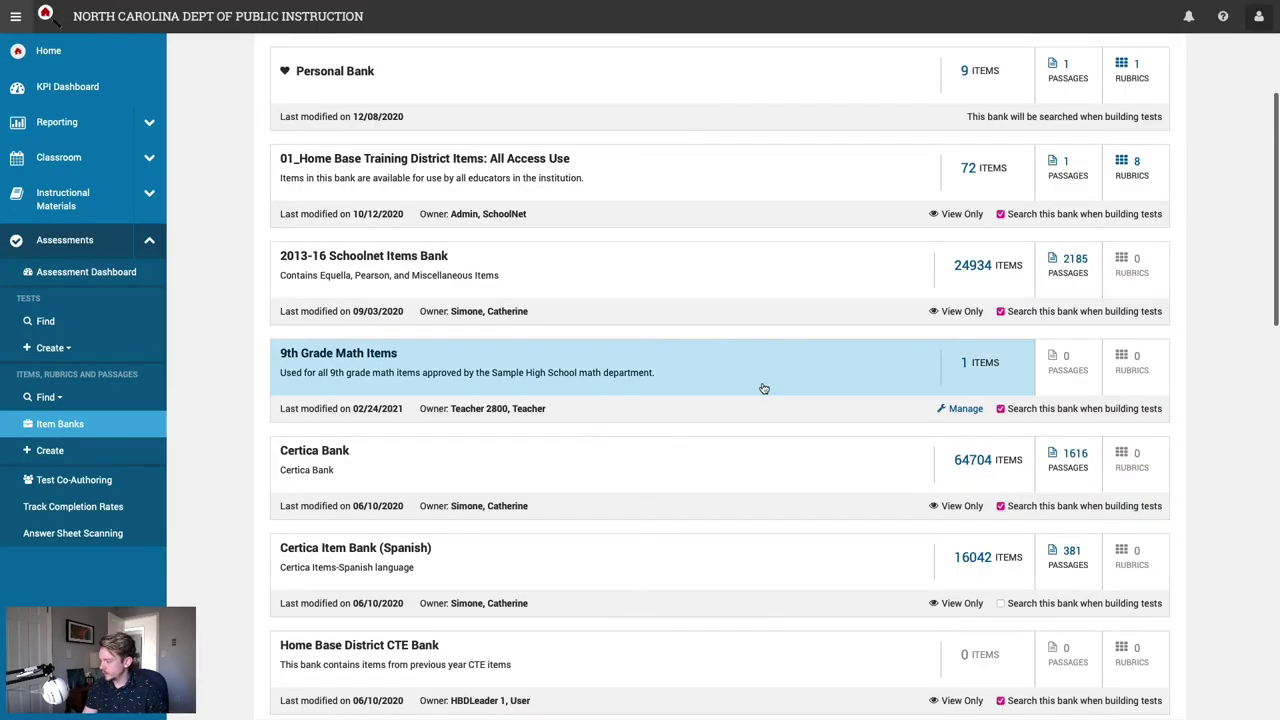
Step: Open the management settings of the 9th Grade Math Items bank and examine its owner and sharing list
click(962, 412)
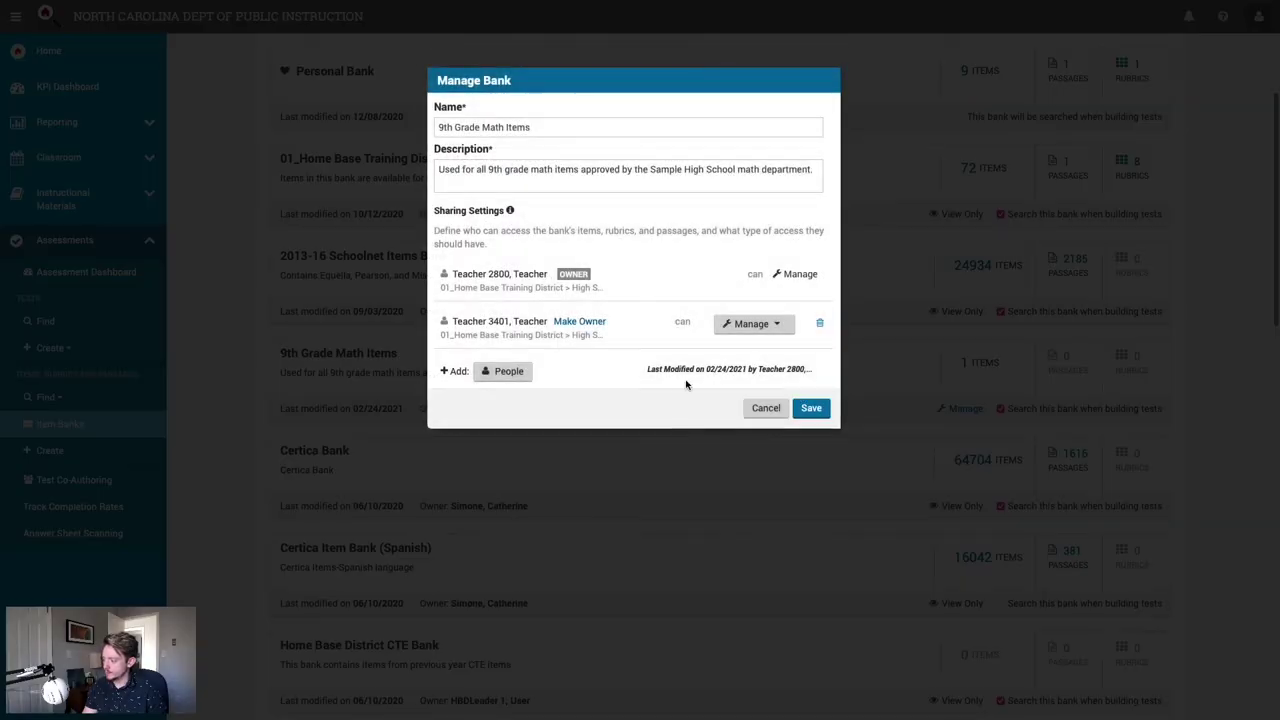
drag(510, 275, 474, 276)
click(503, 286)
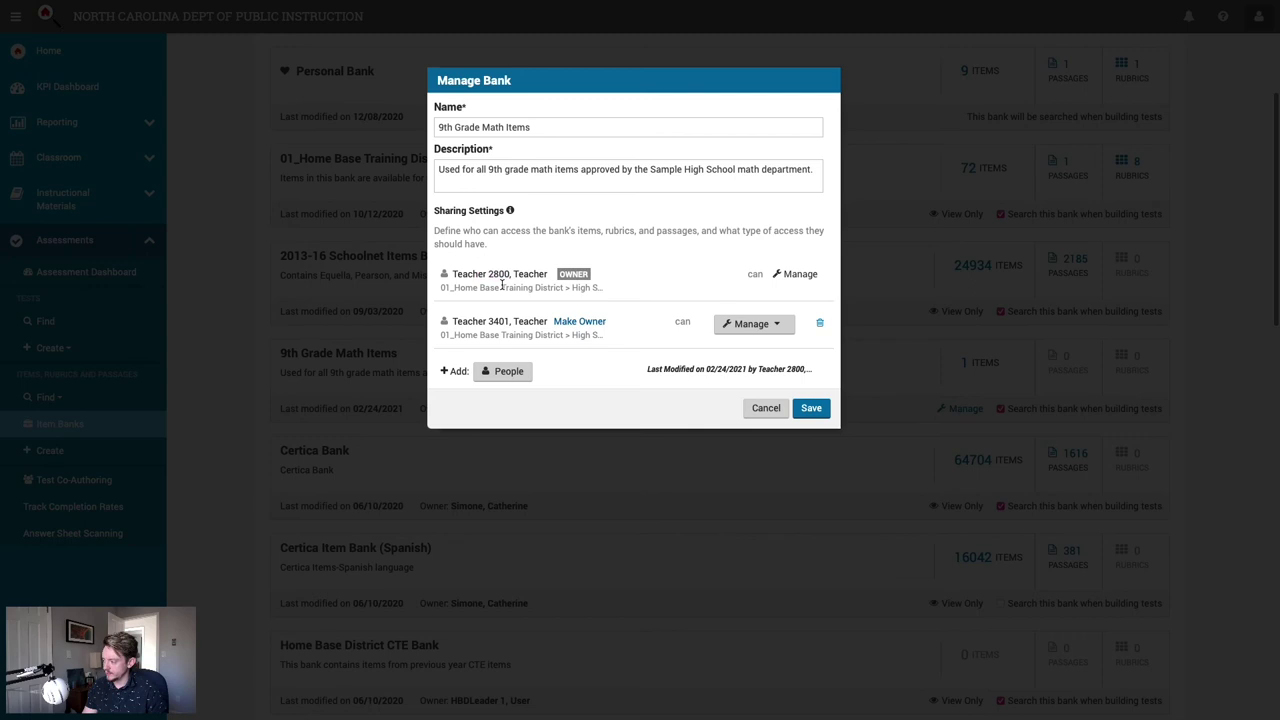
Step: Search the whole 01_Home Base Training District for leader accounts and select the Elementary School 2754 leader for sharing the bank
click(521, 378)
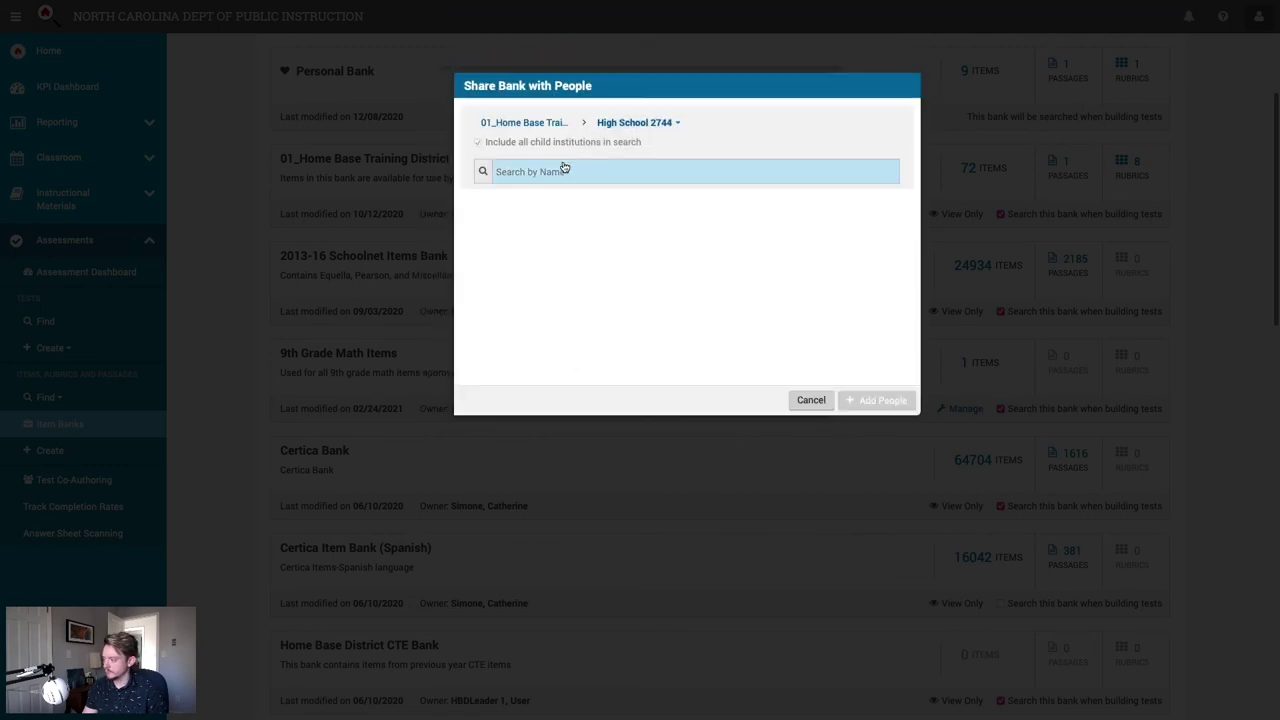
click(529, 121)
click(603, 174)
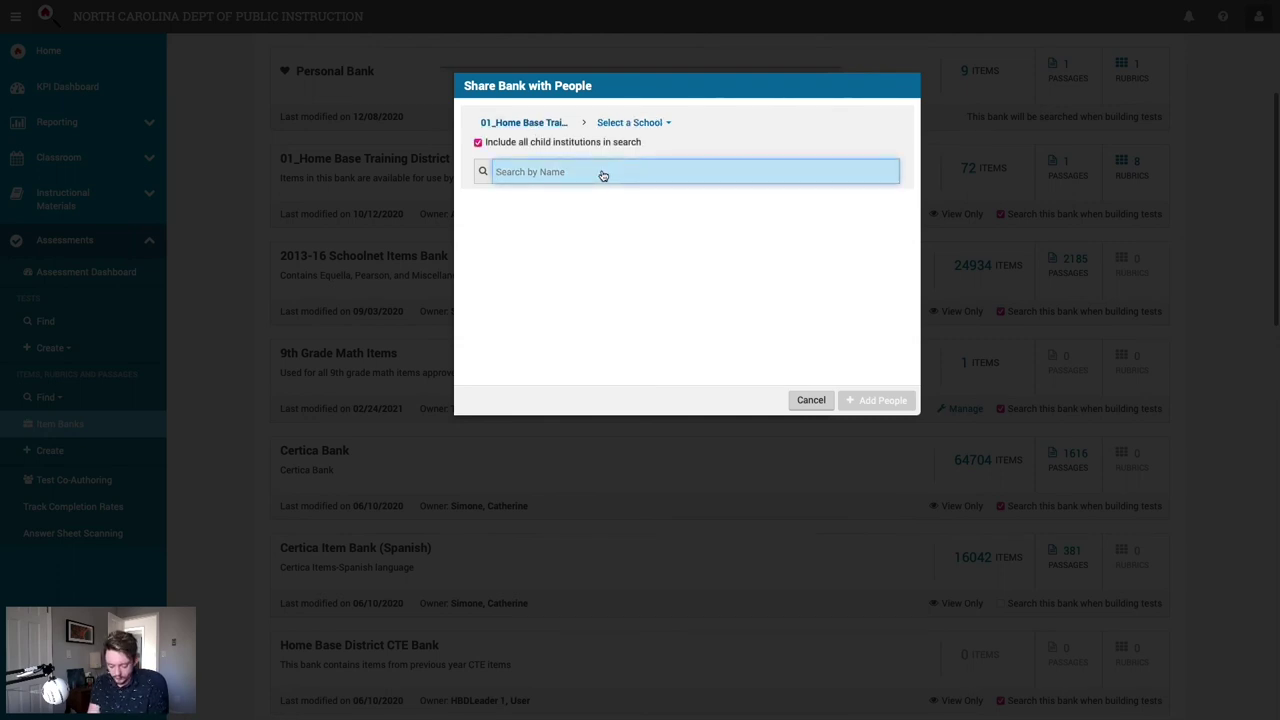
text(HBSLeader 1)
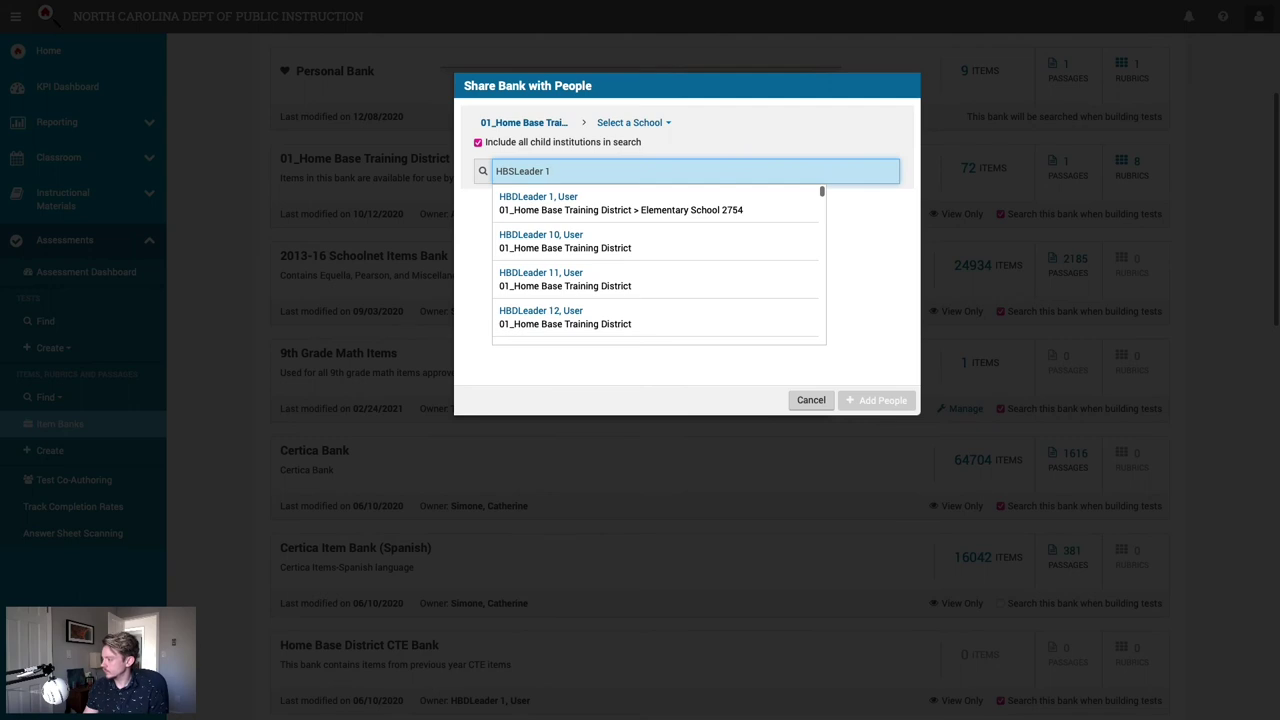
click(660, 216)
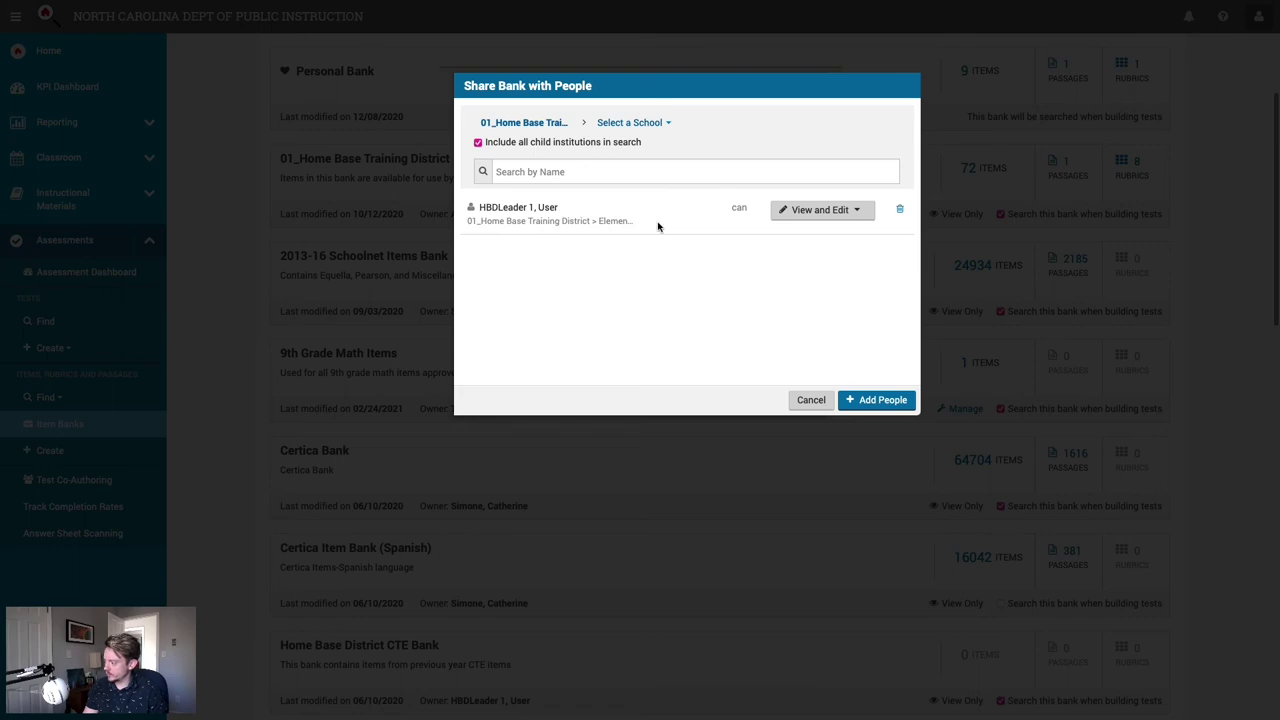
Step: Give the selected leader Manage access, add them to the 9th Grade Math Items bank and save the bank
click(829, 210)
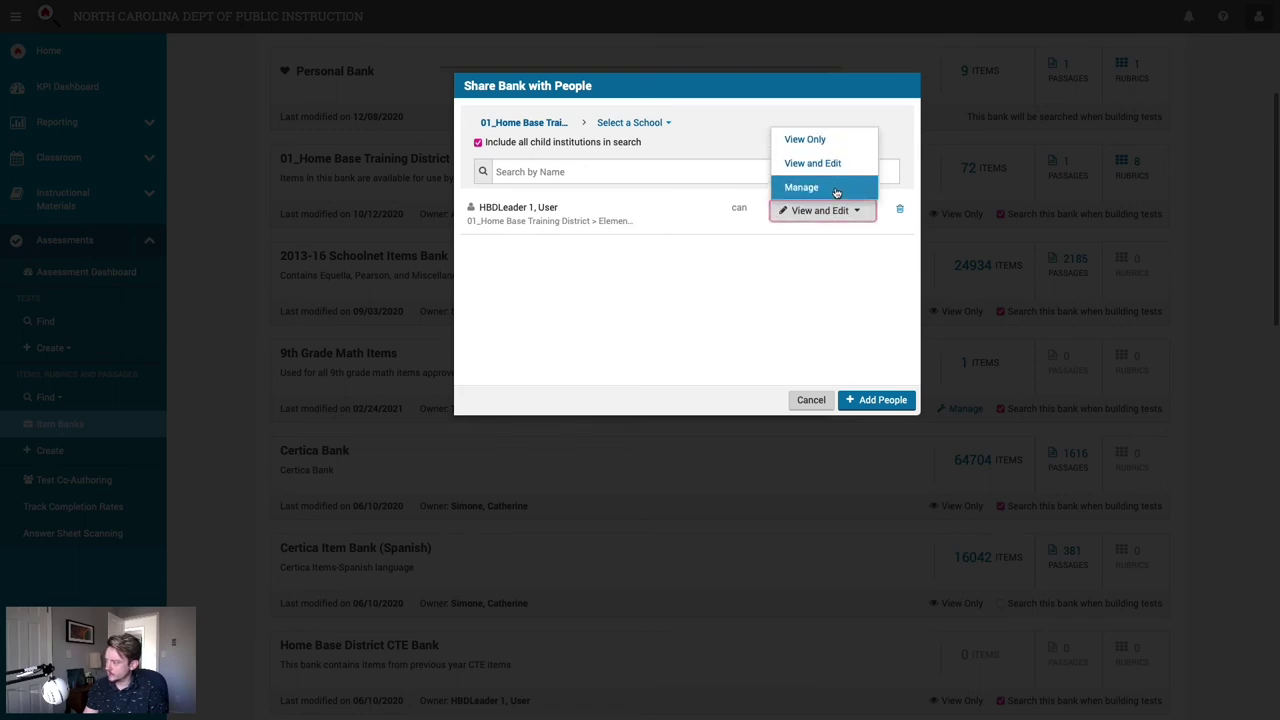
click(836, 189)
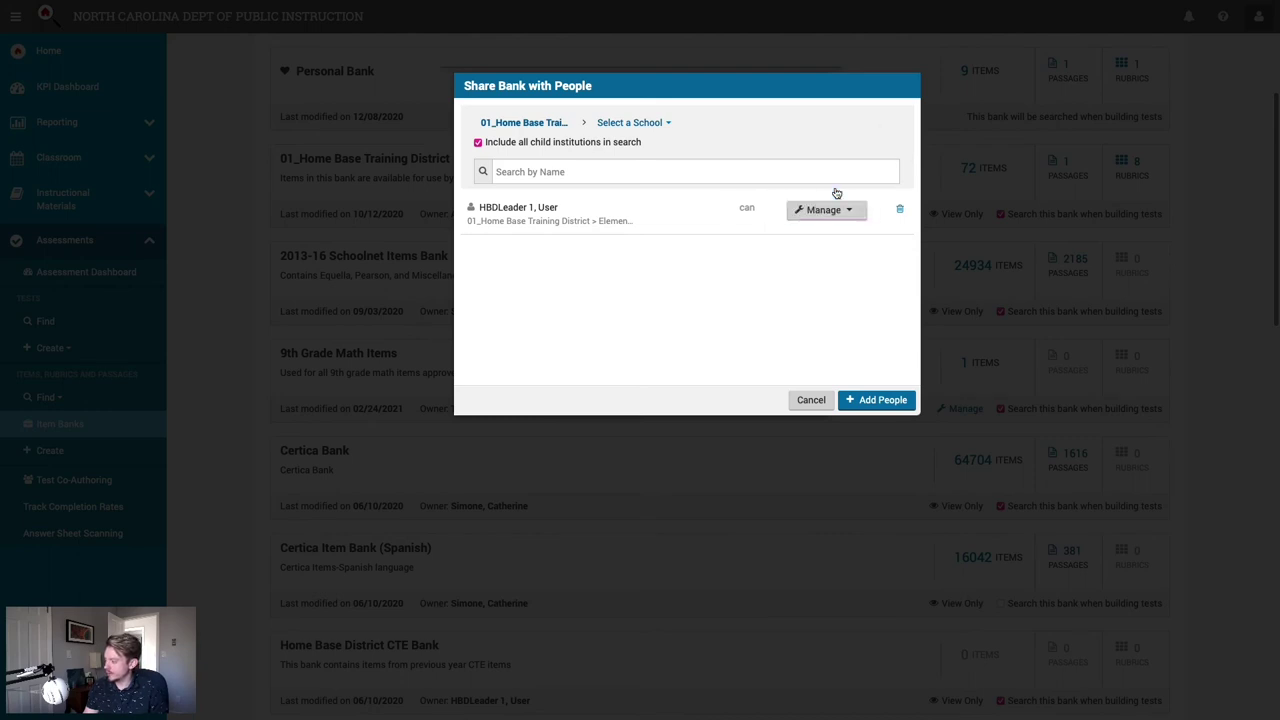
click(883, 400)
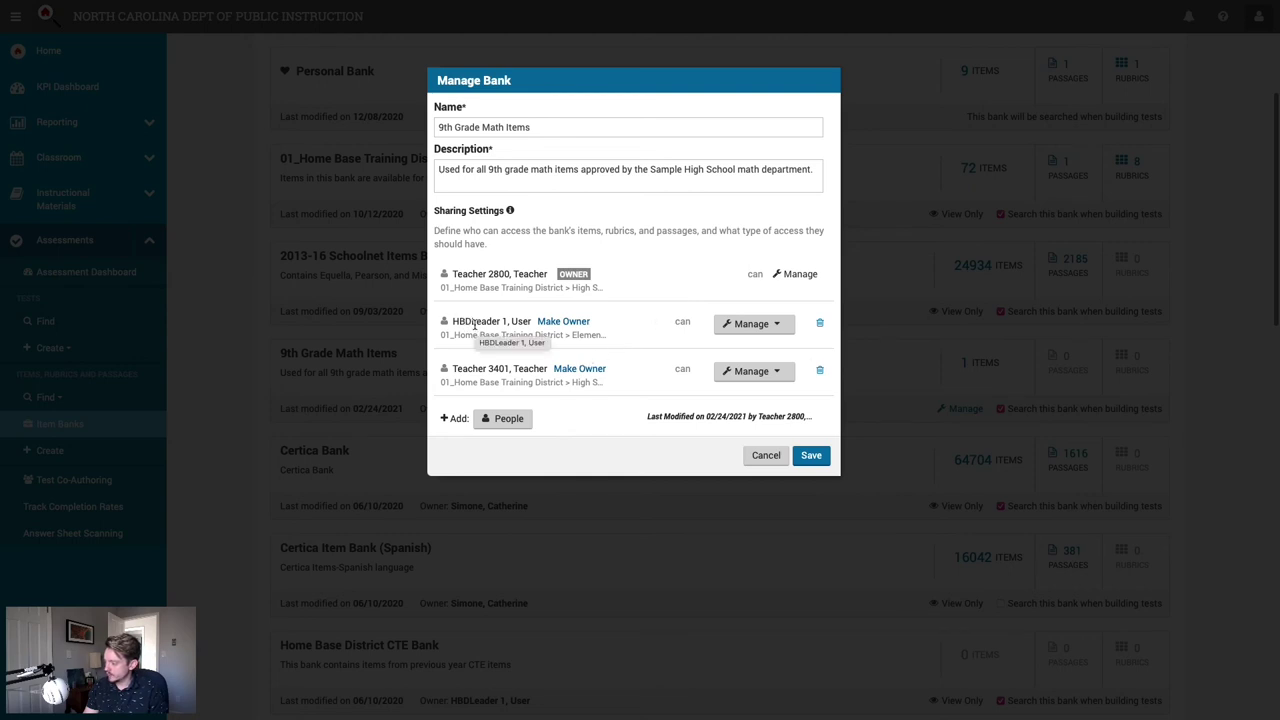
click(812, 457)
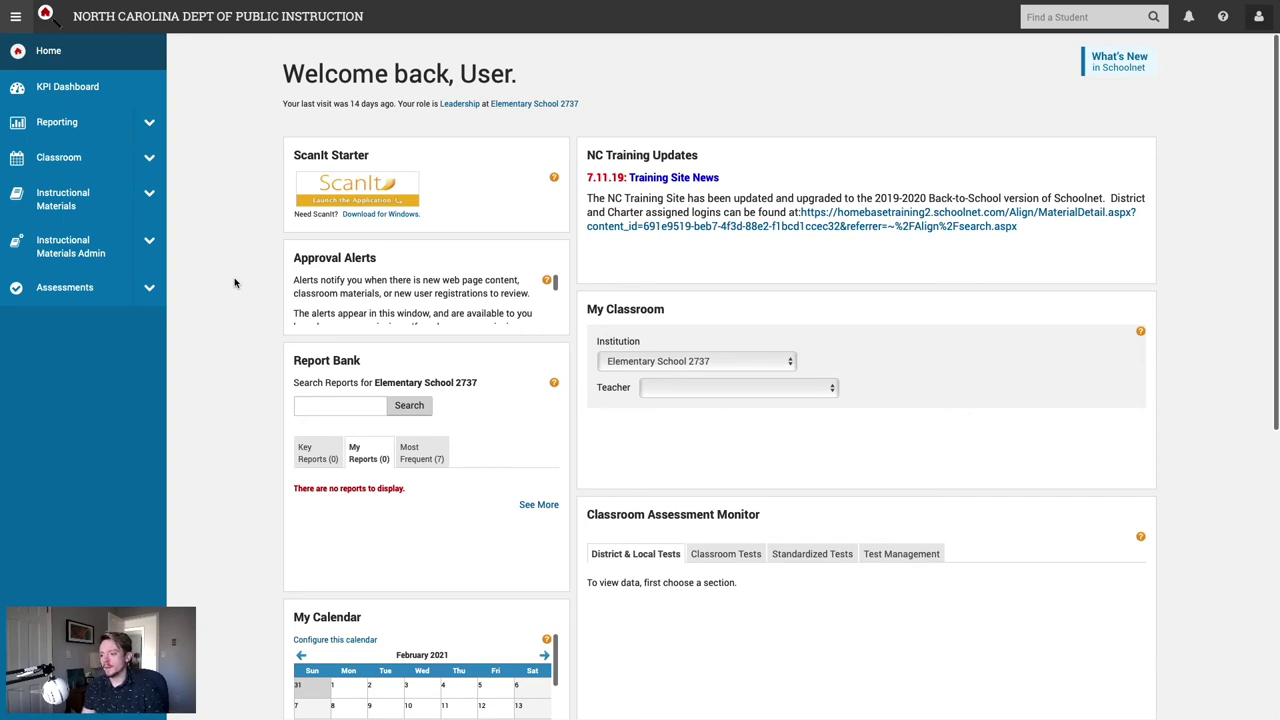
Step: From the leadership account, go to the item banks and view the item in the 9th Grade Math Items bank
click(150, 290)
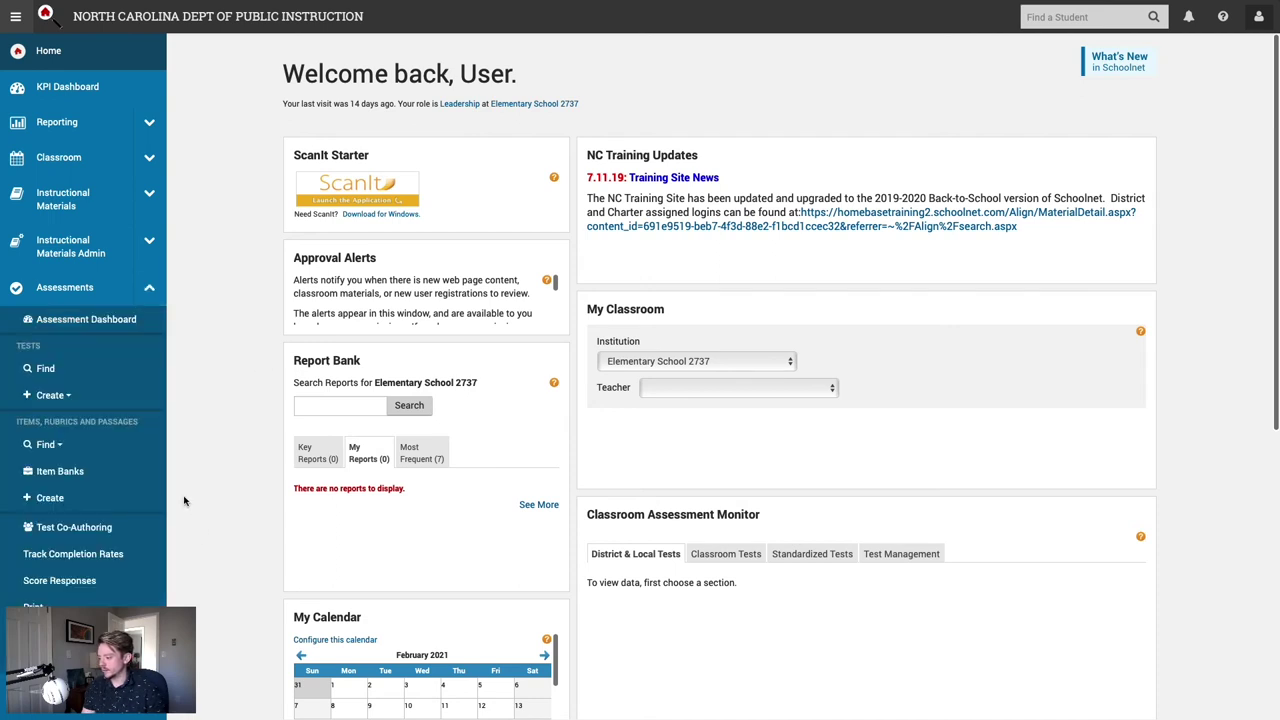
click(115, 477)
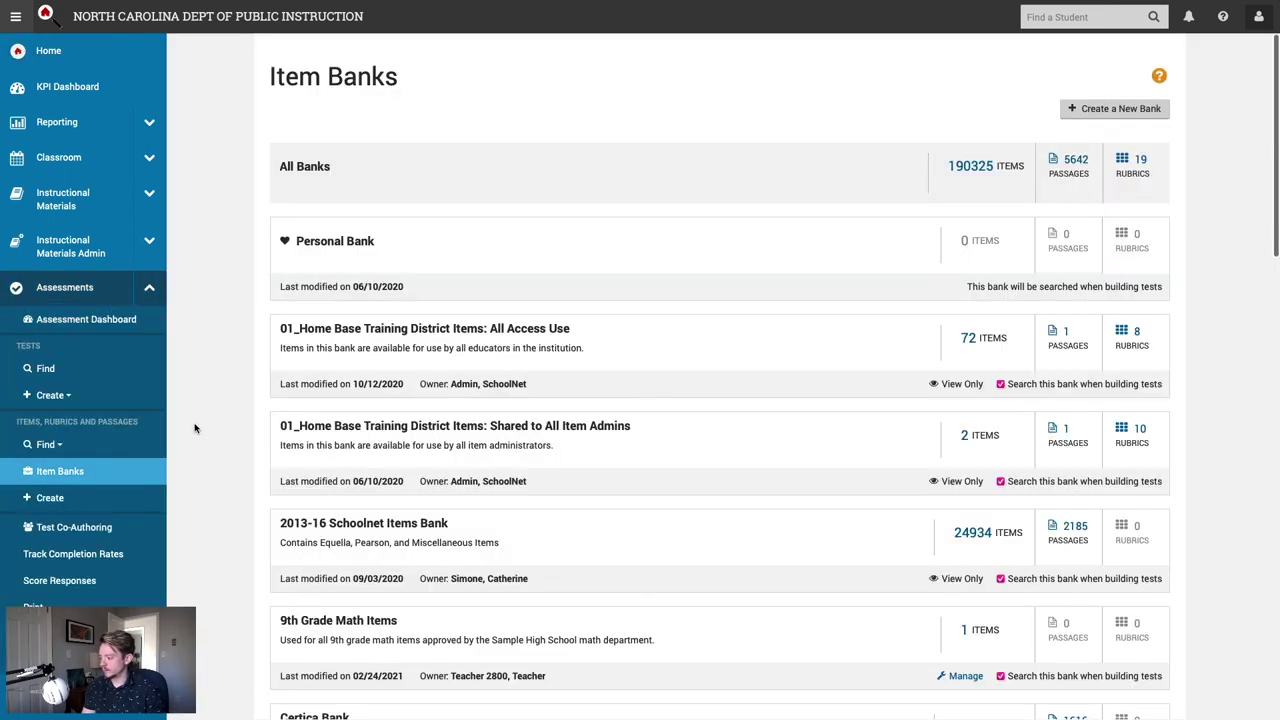
scroll(212, 428, down, 2)
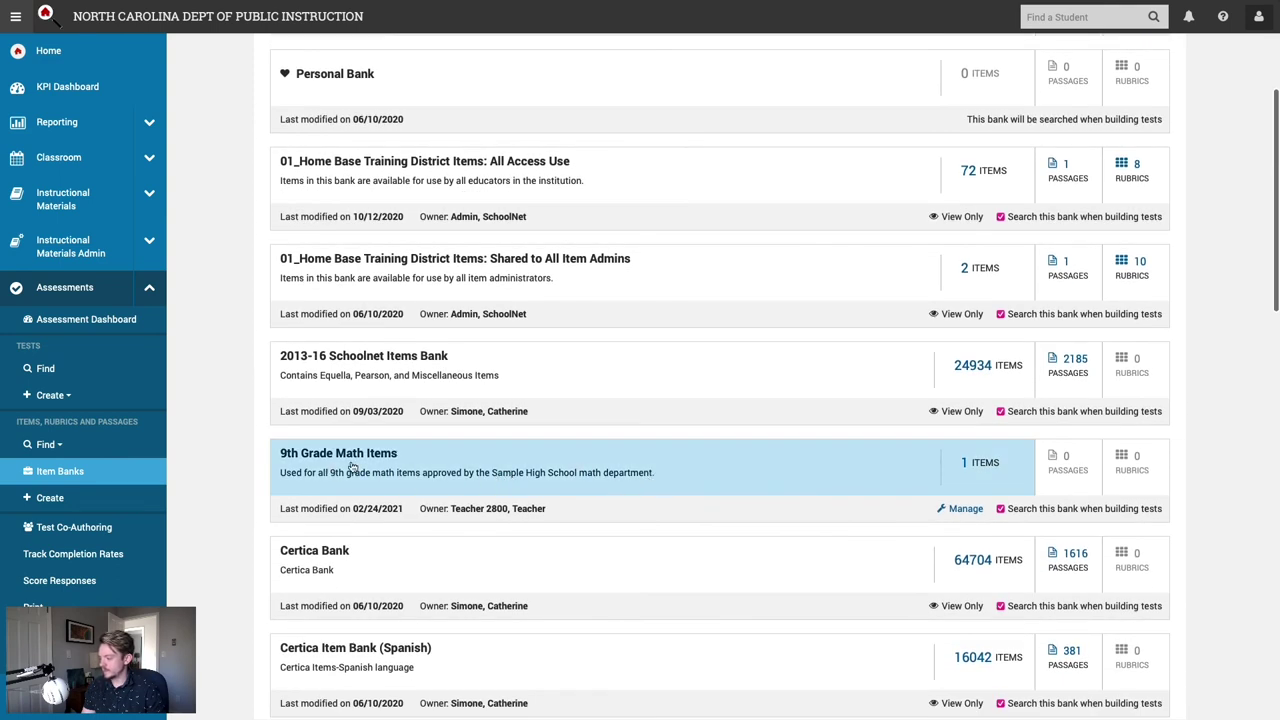
click(641, 466)
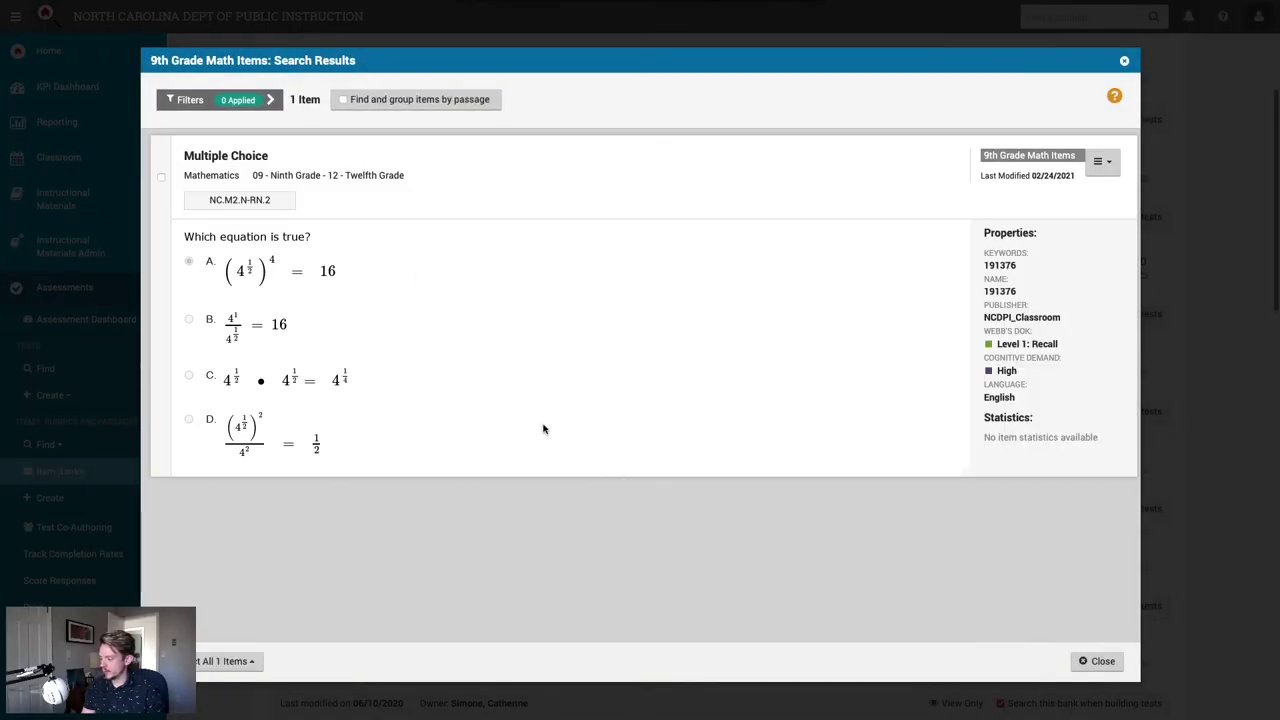
click(1126, 62)
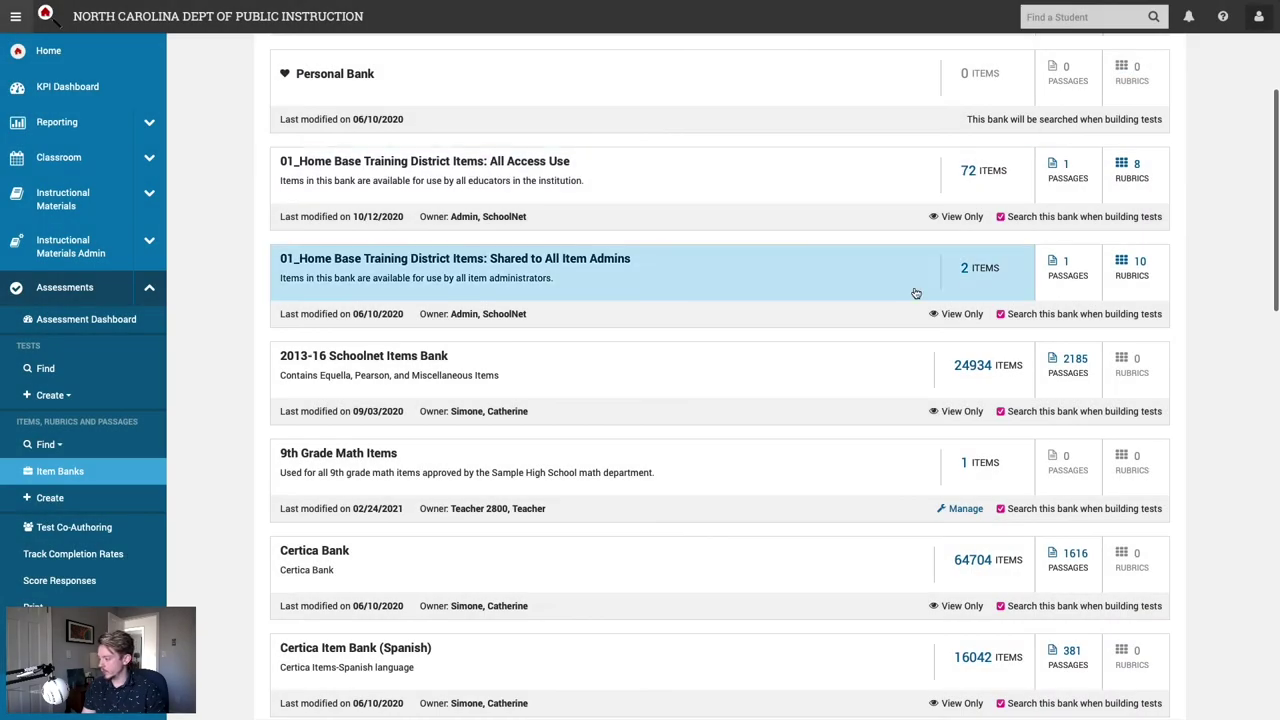
Step: In the 9th Grade Math Items bank's institution sharing, set "Everyone" at Elementary School 2737 to View and Edit
mouse_move(927, 512)
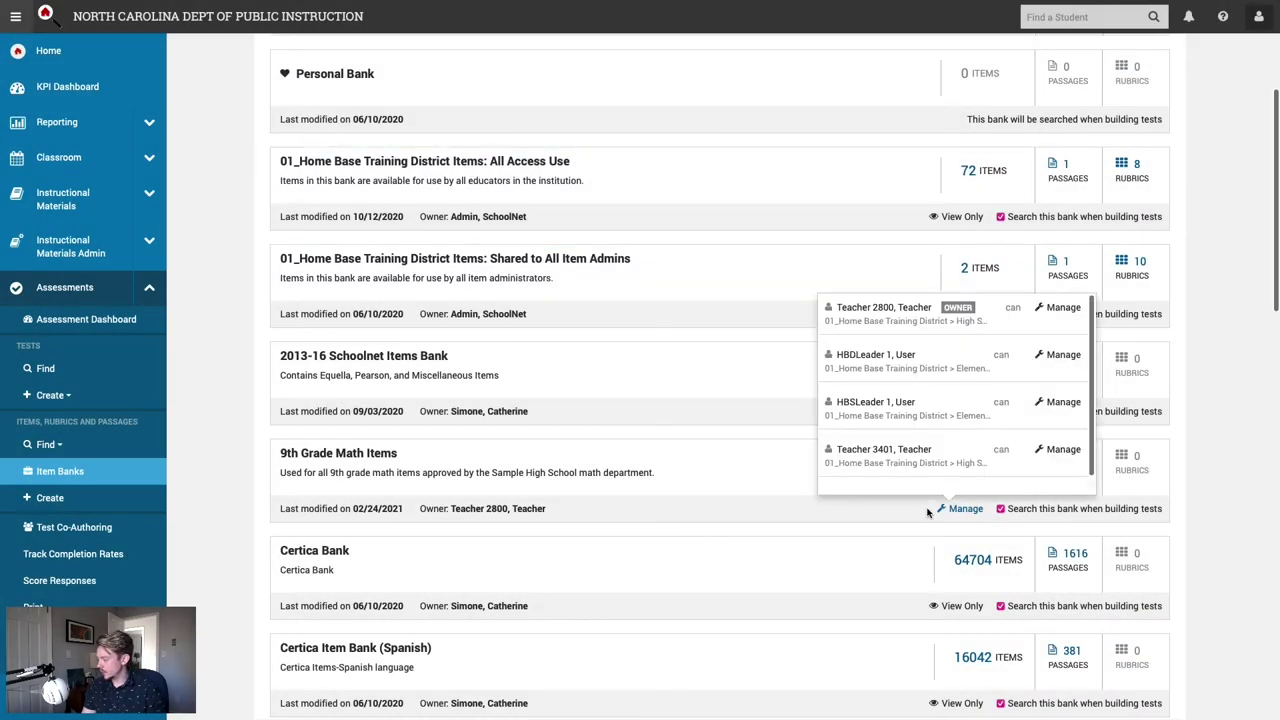
click(977, 512)
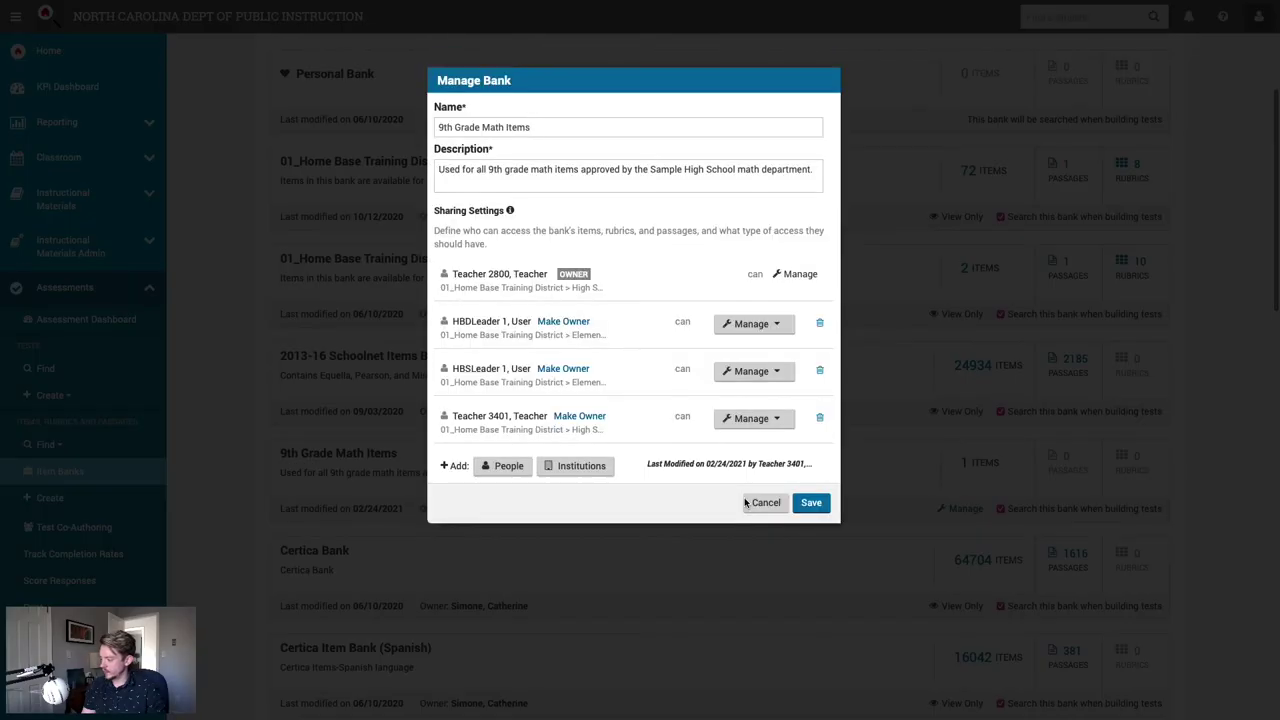
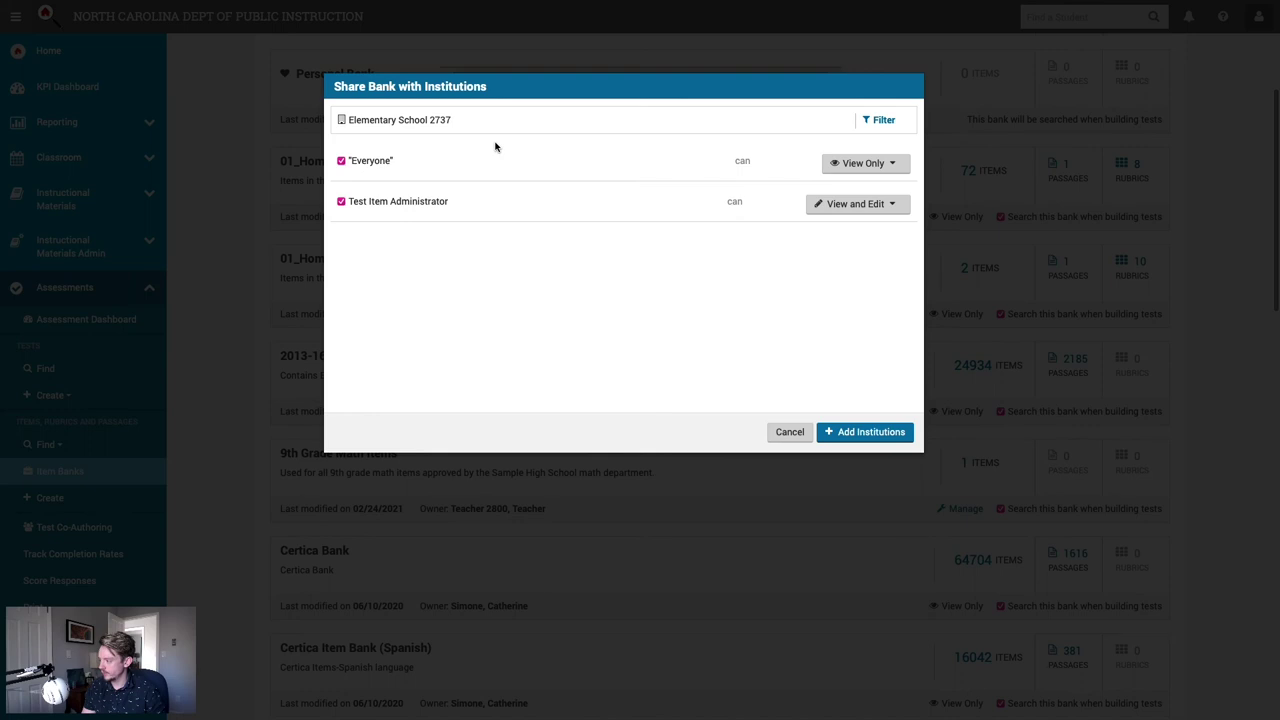
click(876, 120)
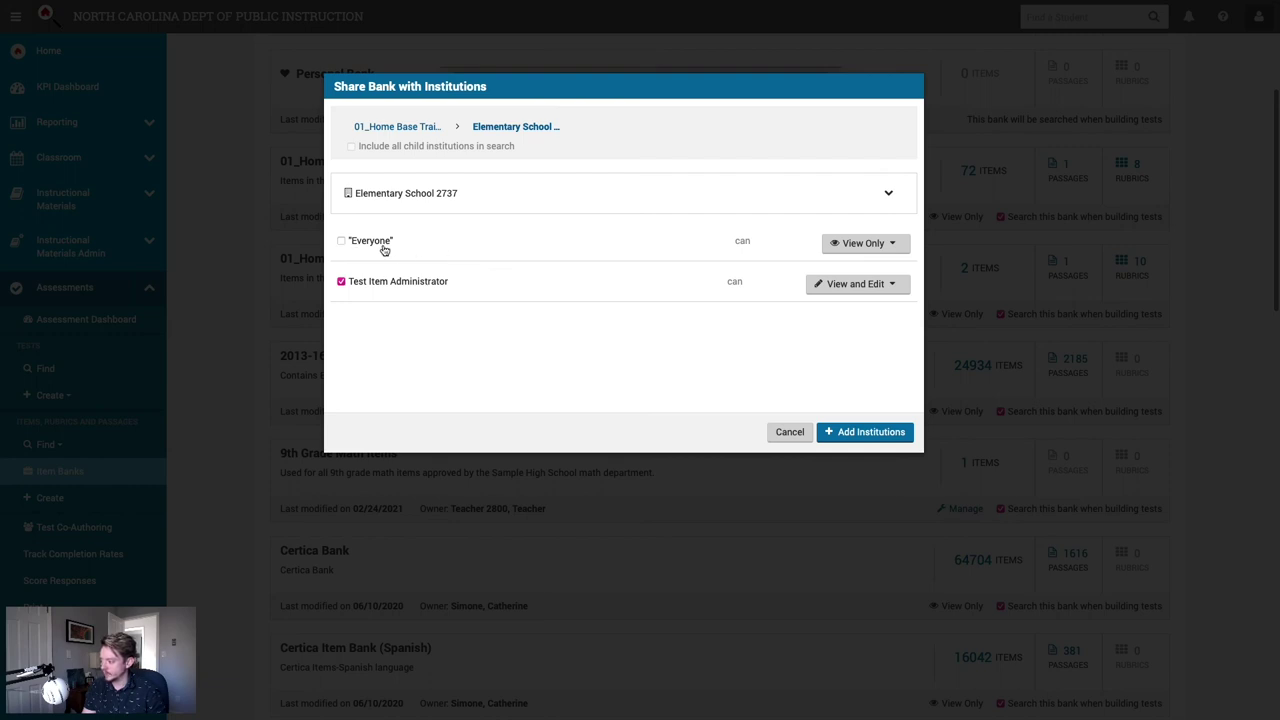
click(858, 244)
click(851, 204)
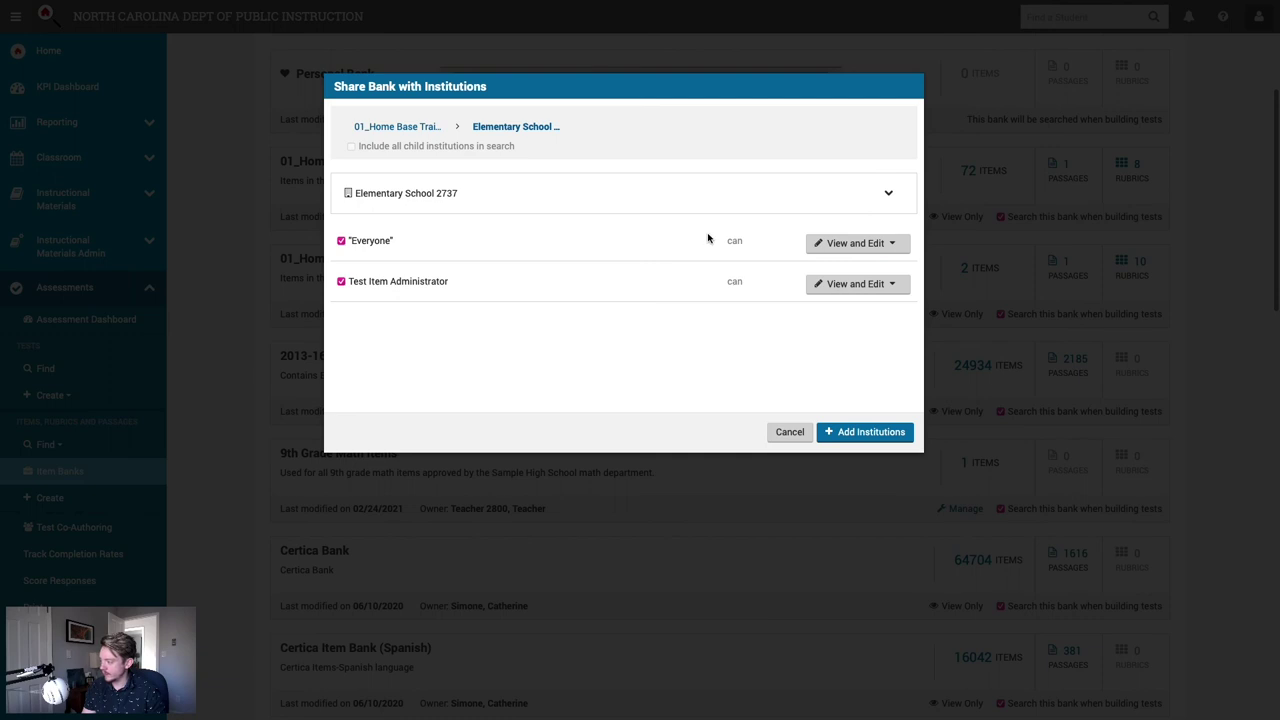
Step: Try Manage access for the Test Item Administrator role, return it to View and Edit, and reselect View and Edit for "Everyone"
click(830, 286)
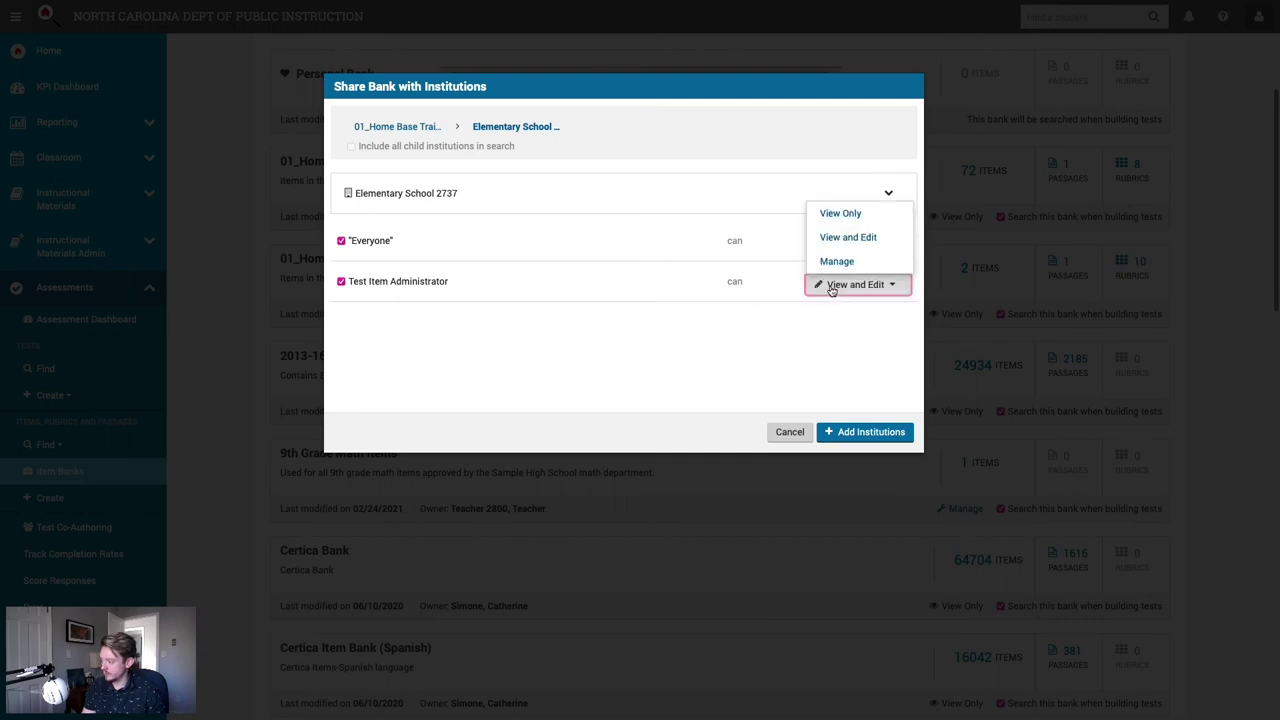
click(829, 263)
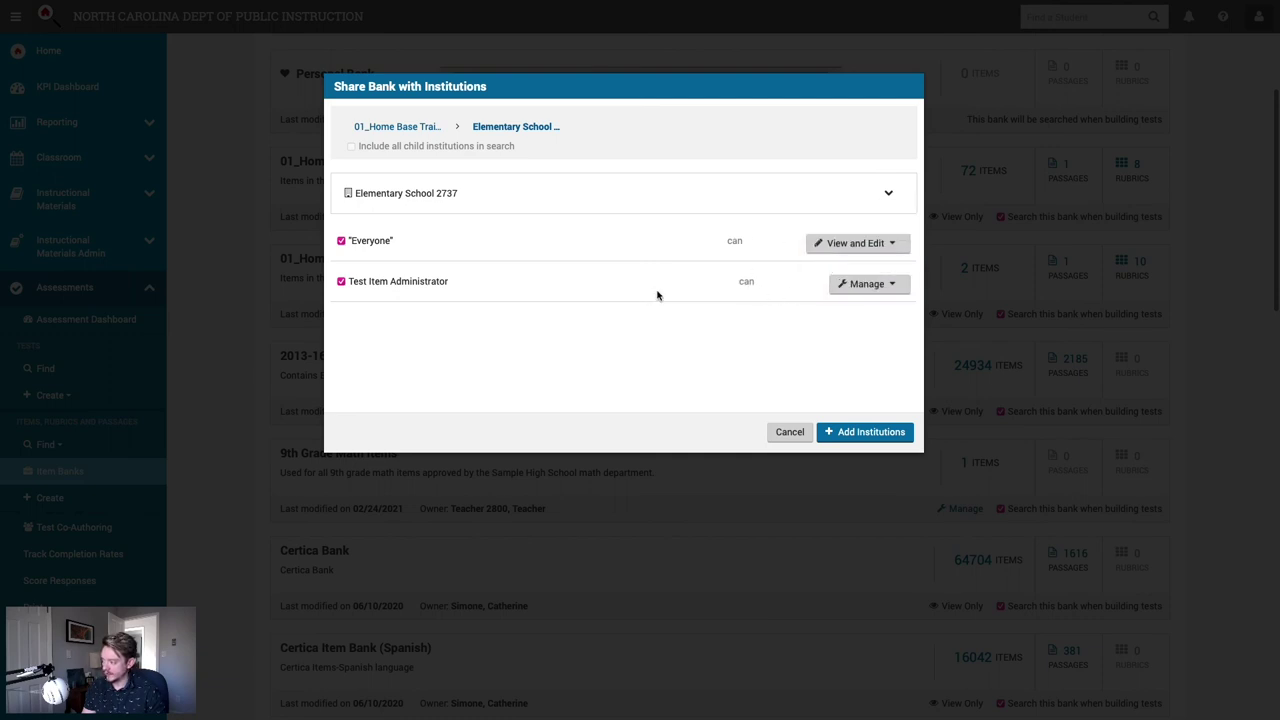
click(846, 288)
click(857, 240)
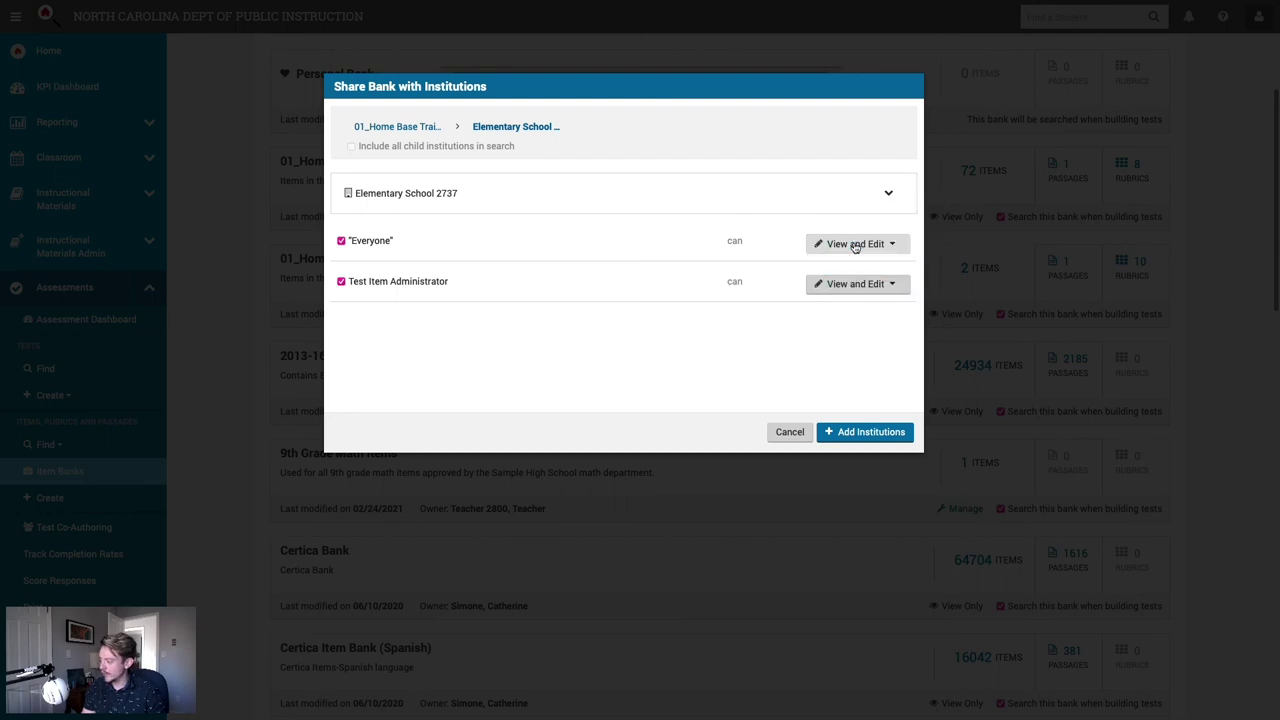
click(843, 244)
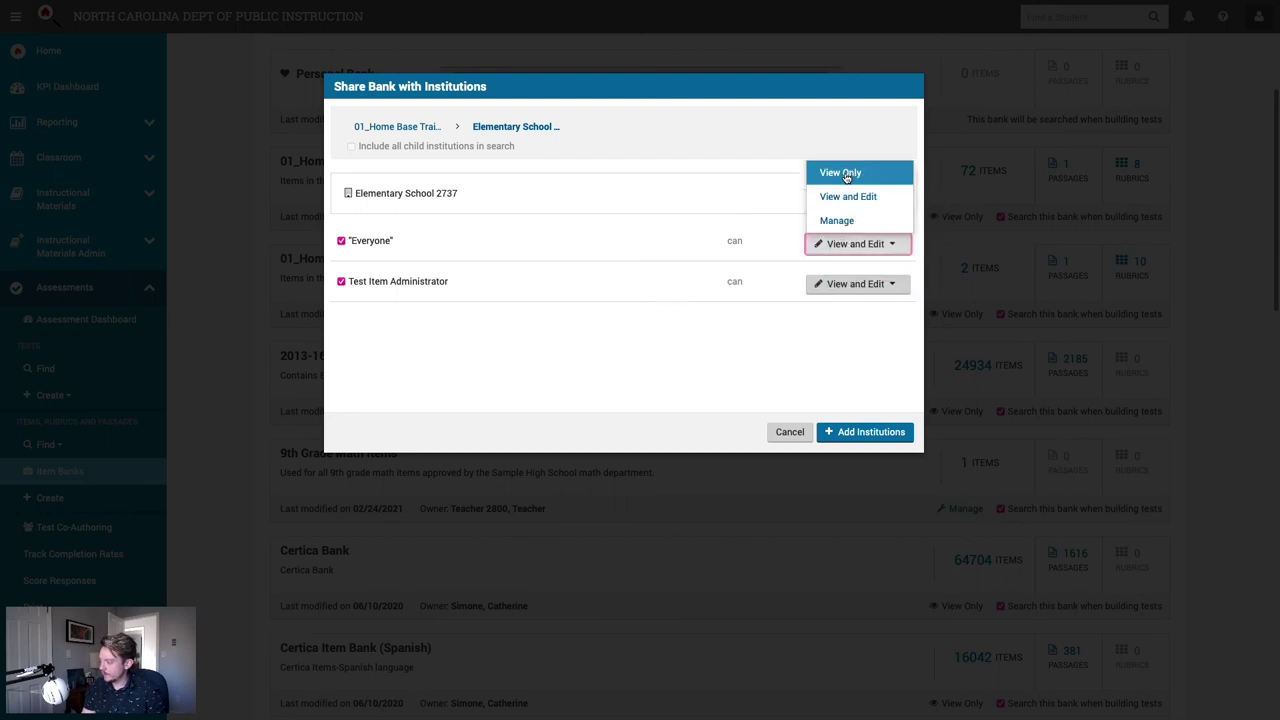
click(840, 197)
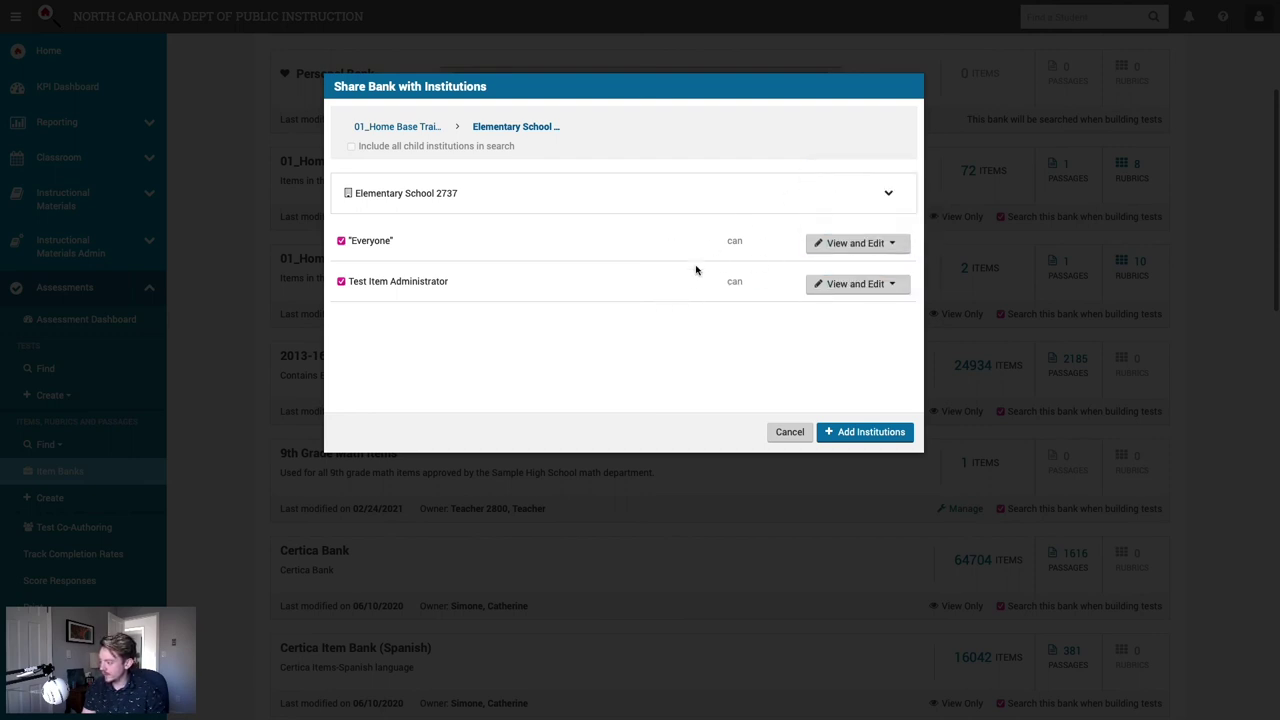
Step: Exclude the Test Item Administrator role, add the "Everyone" institution share to the bank and save the sharing settings
click(342, 284)
click(865, 440)
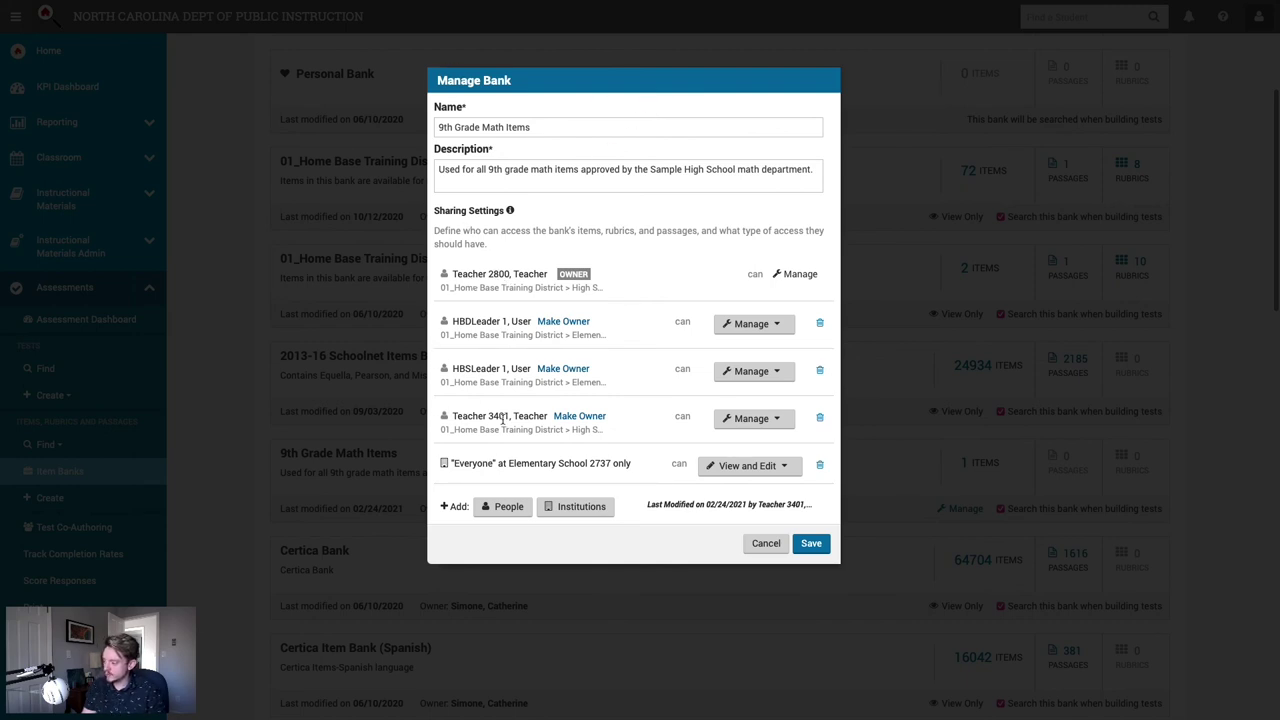
drag(524, 415, 490, 415)
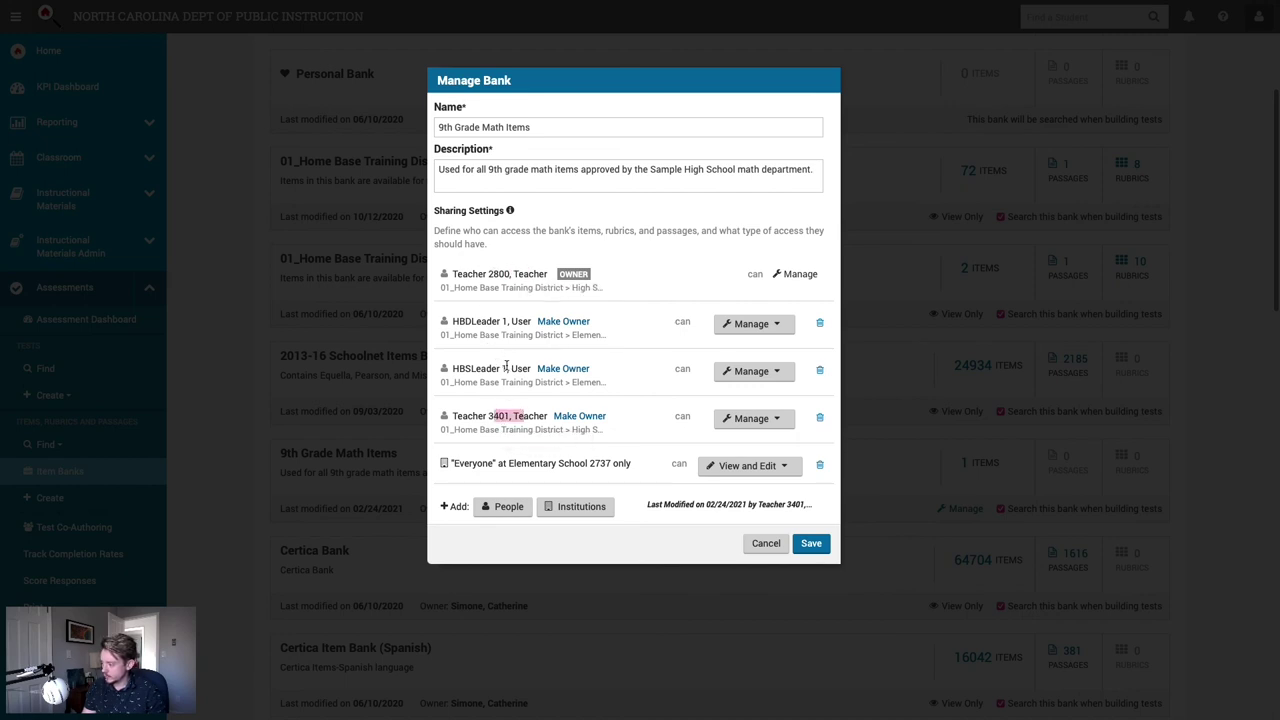
drag(514, 369, 473, 370)
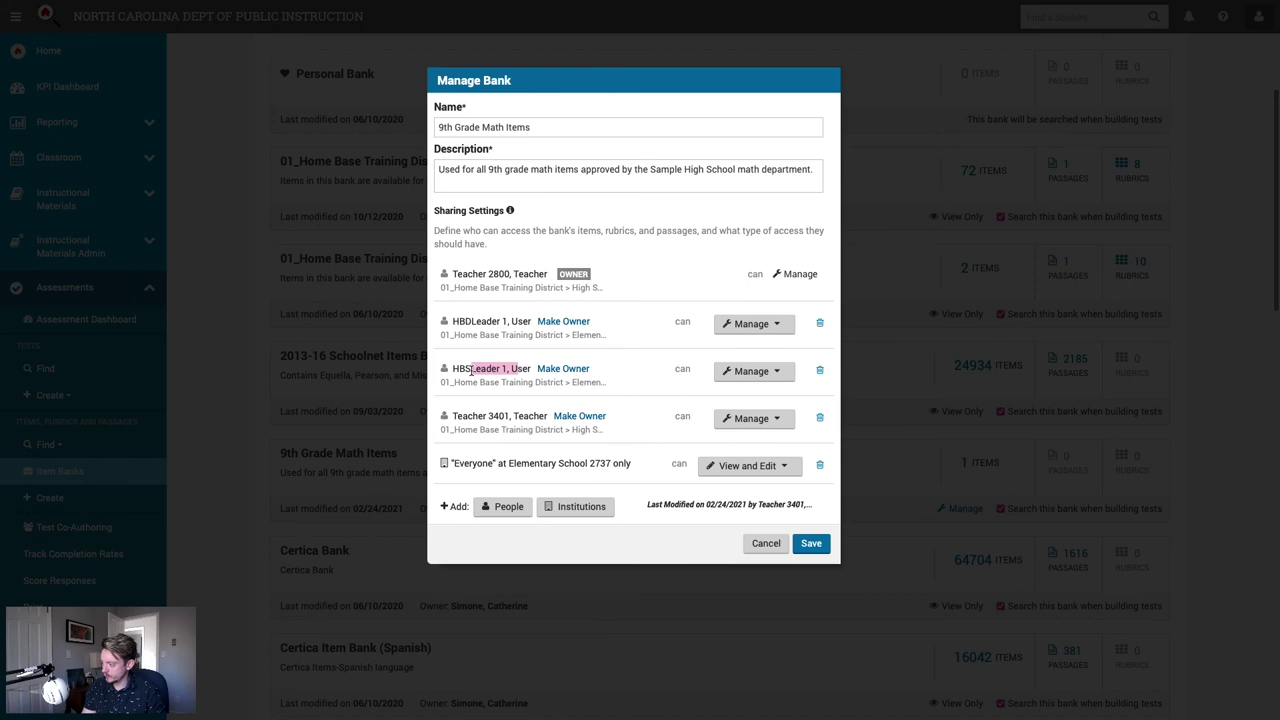
drag(632, 465, 453, 463)
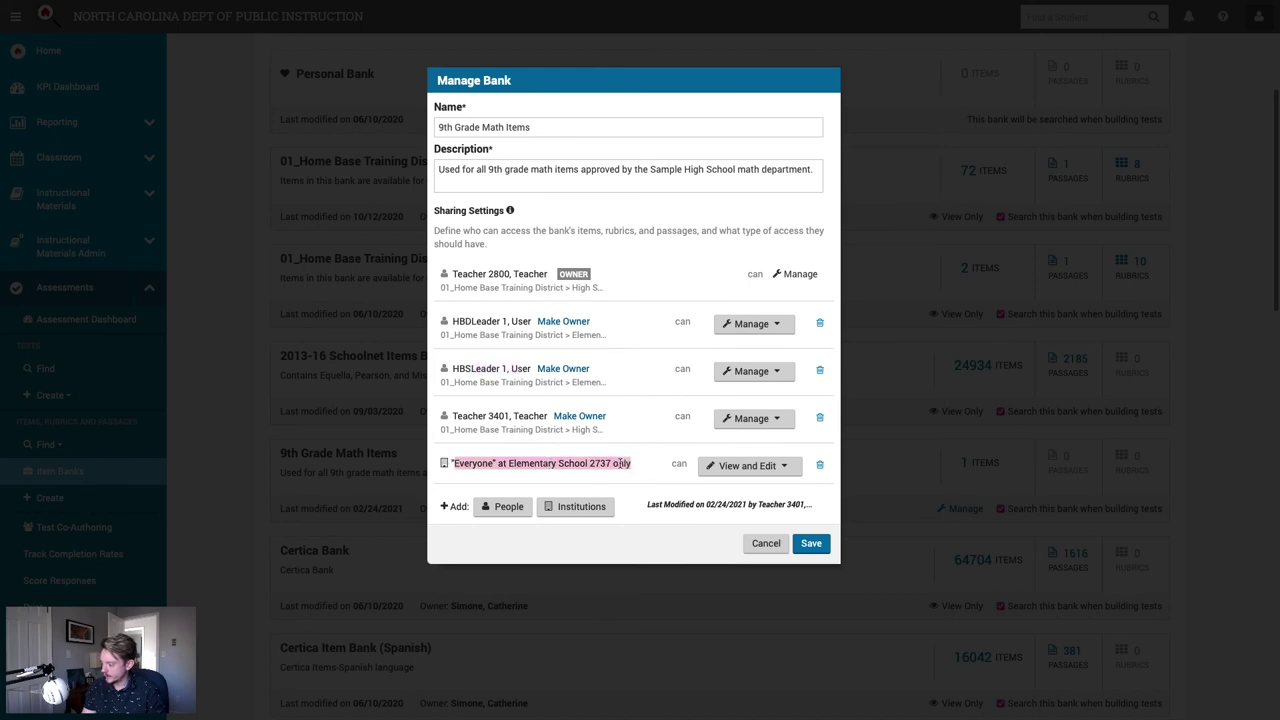
click(648, 490)
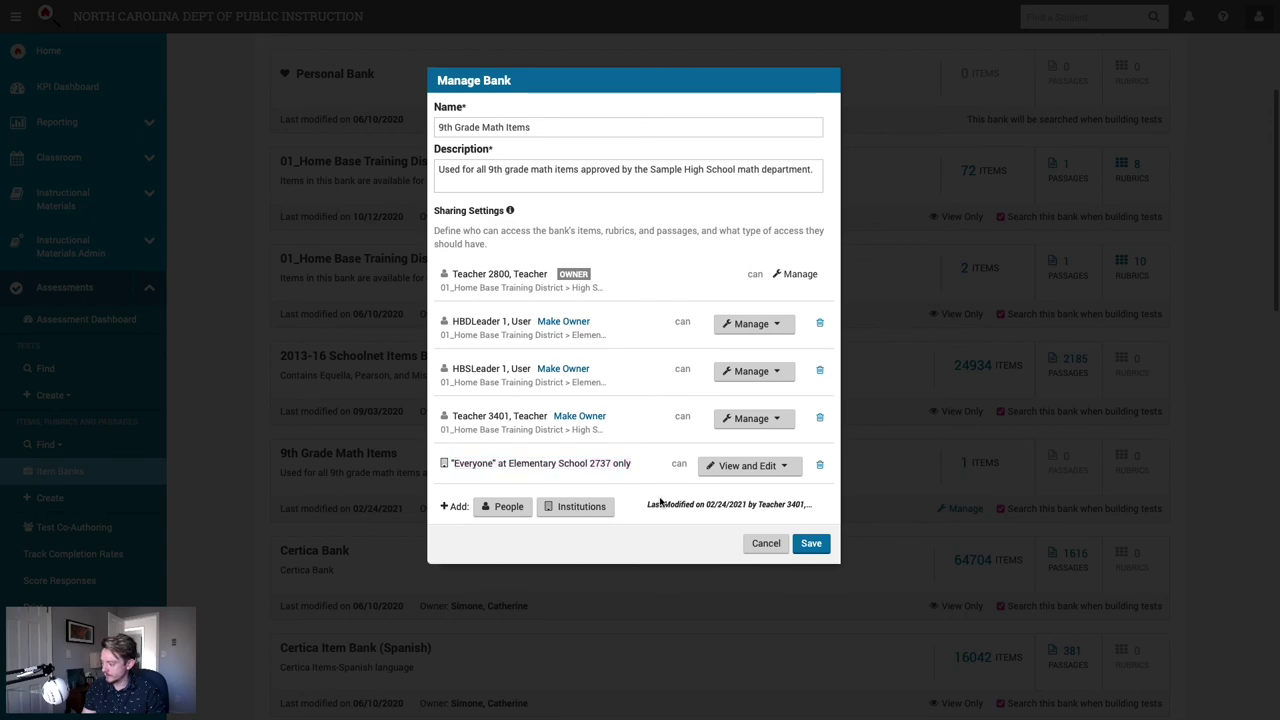
click(811, 544)
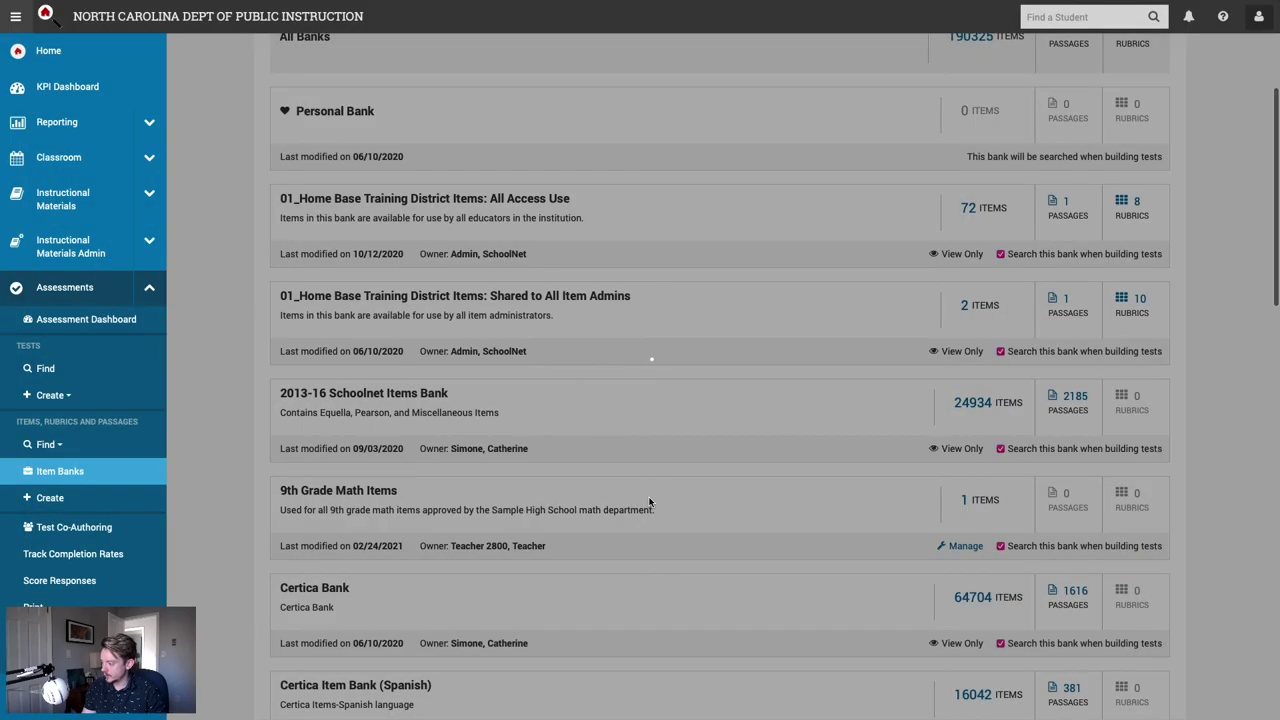